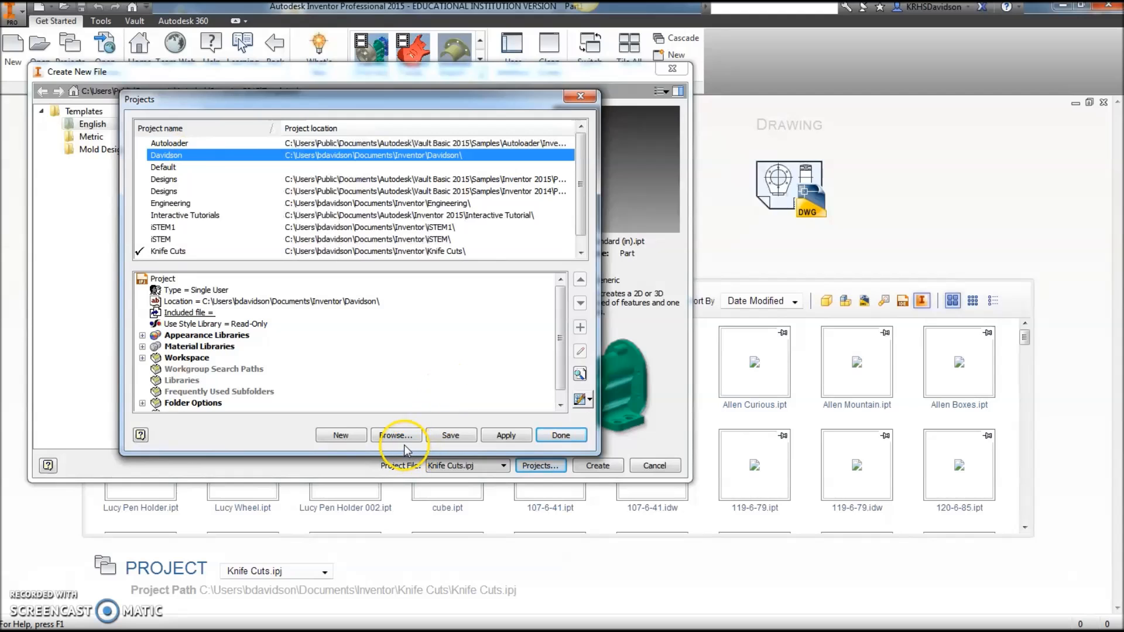
- Create a new single-user project named with the user's surname followed by 1, creating its workspace folder
{"action": "left_click", "coordinate": [354, 436]}
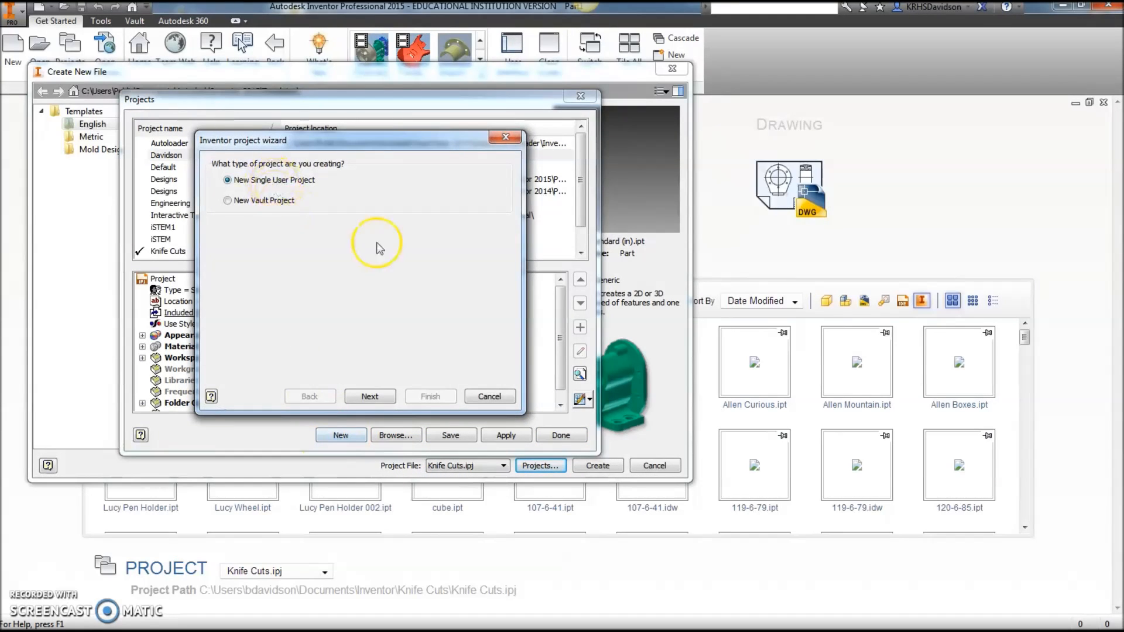
{"action": "left_click", "coordinate": [370, 396]}
{"action": "double_click", "coordinate": [273, 193]}
{"action": "type", "text": "Davidson1"}
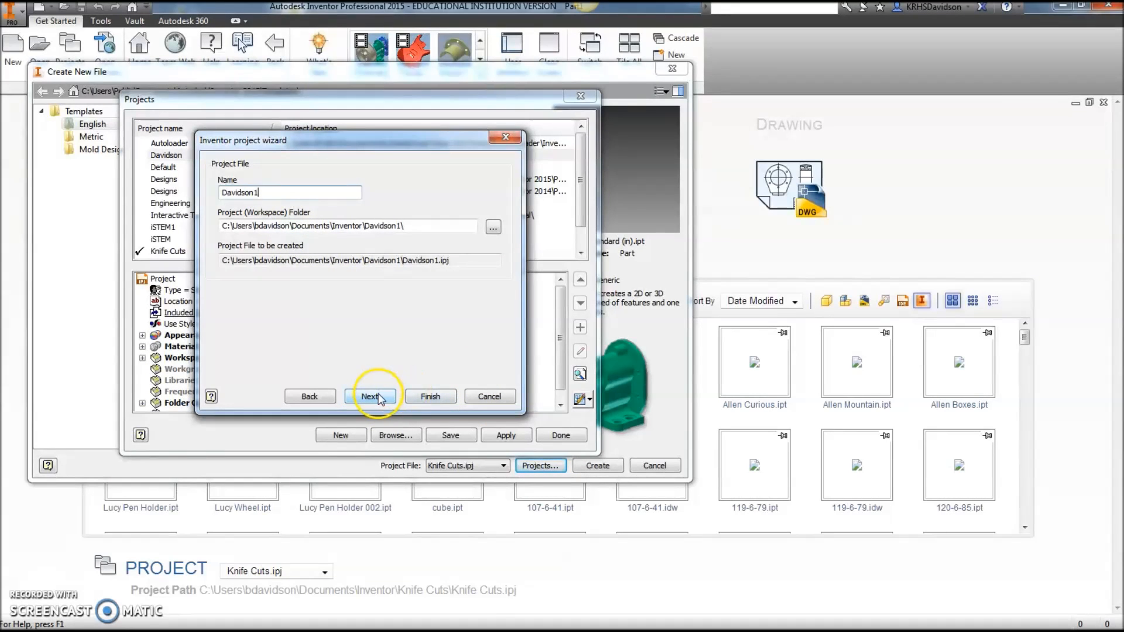
{"action": "left_click", "coordinate": [441, 398]}
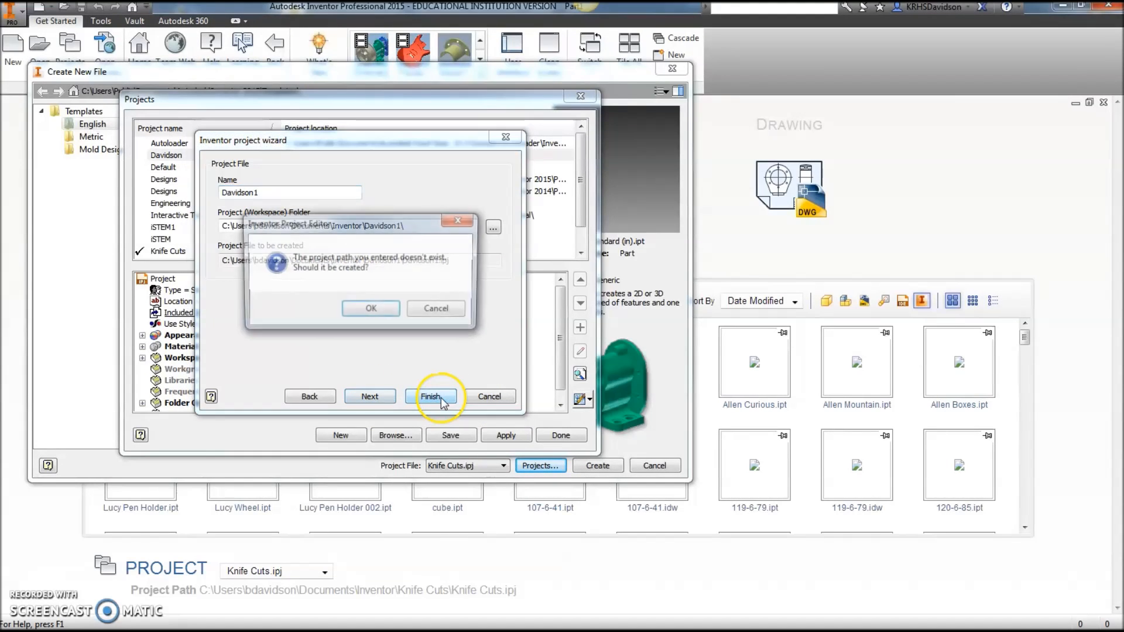
{"action": "left_click", "coordinate": [372, 310]}
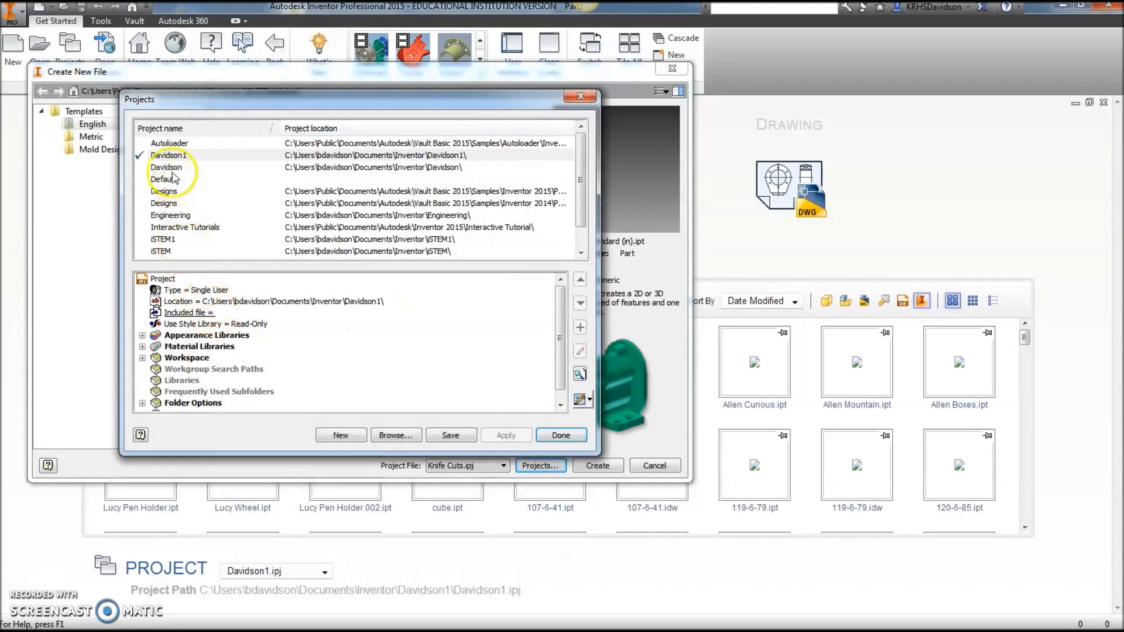
- Make the new project active, save it in the current release format, and finish the project setup
{"action": "double_click", "coordinate": [150, 155]}
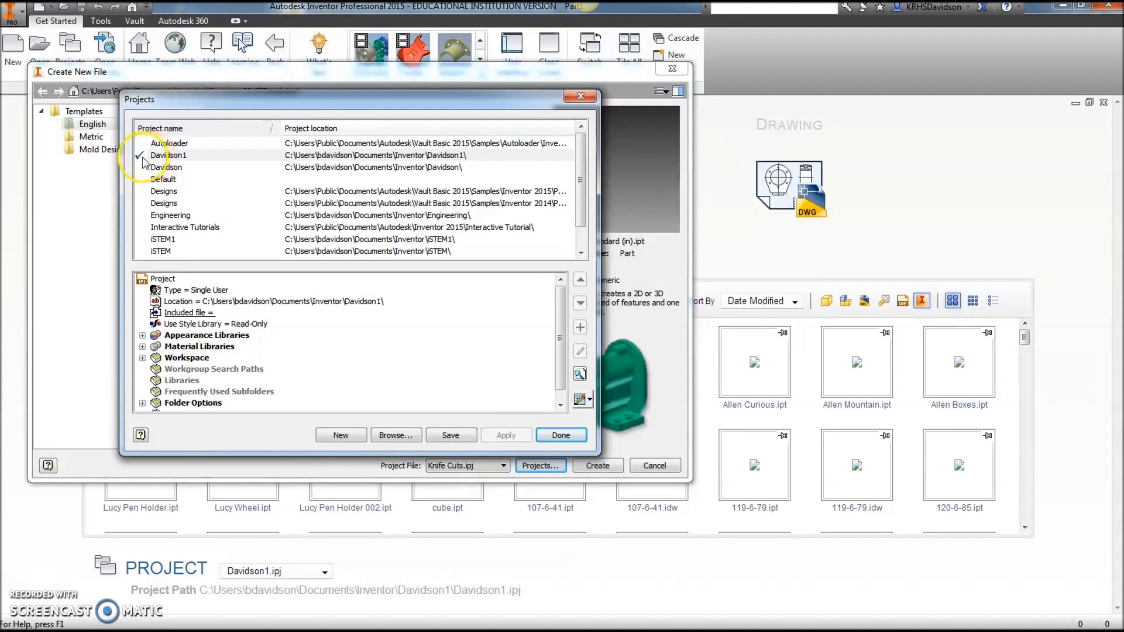
{"action": "left_click", "coordinate": [454, 435]}
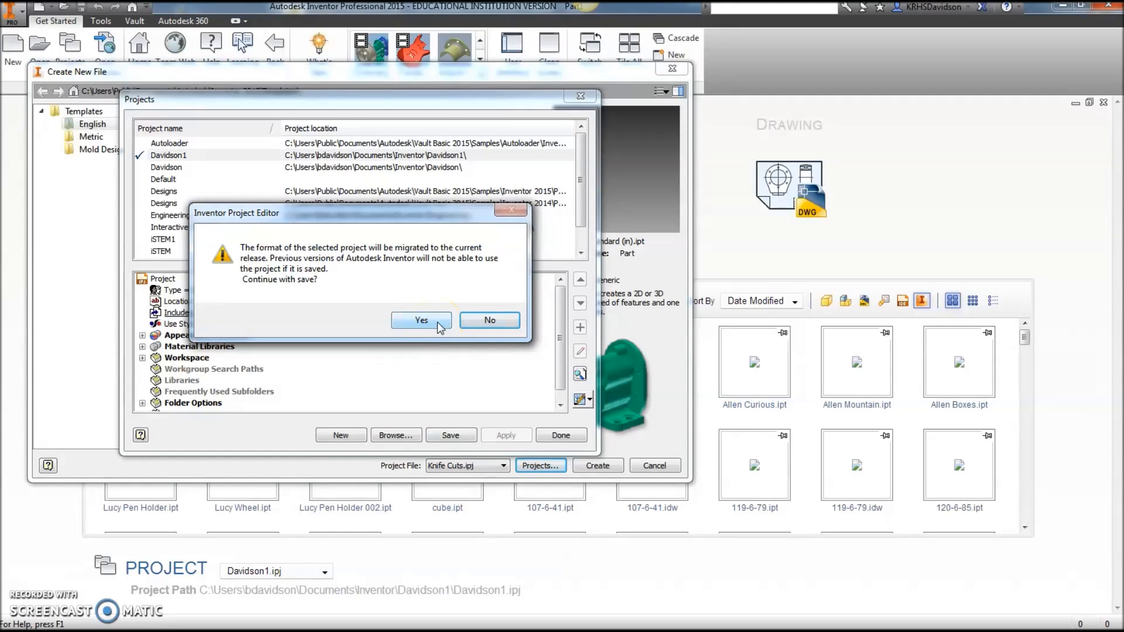
{"action": "left_click", "coordinate": [439, 328]}
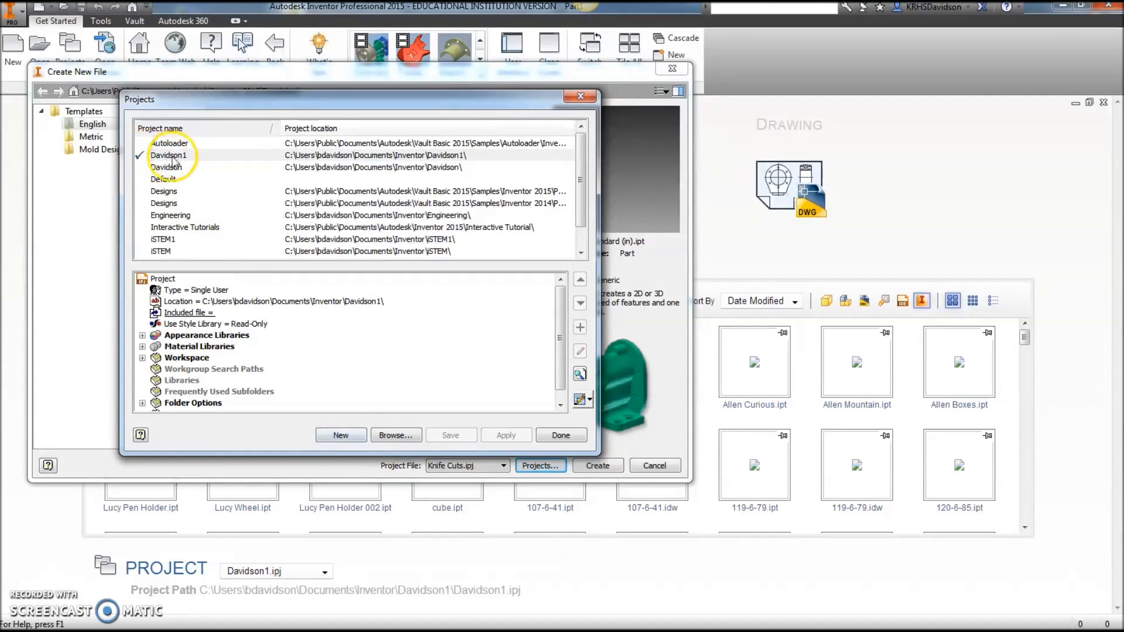
{"action": "left_click", "coordinate": [564, 438]}
- Reopen the Create New File dialog so it uses the new project, and check the list of project files
{"action": "left_click", "coordinate": [503, 465]}
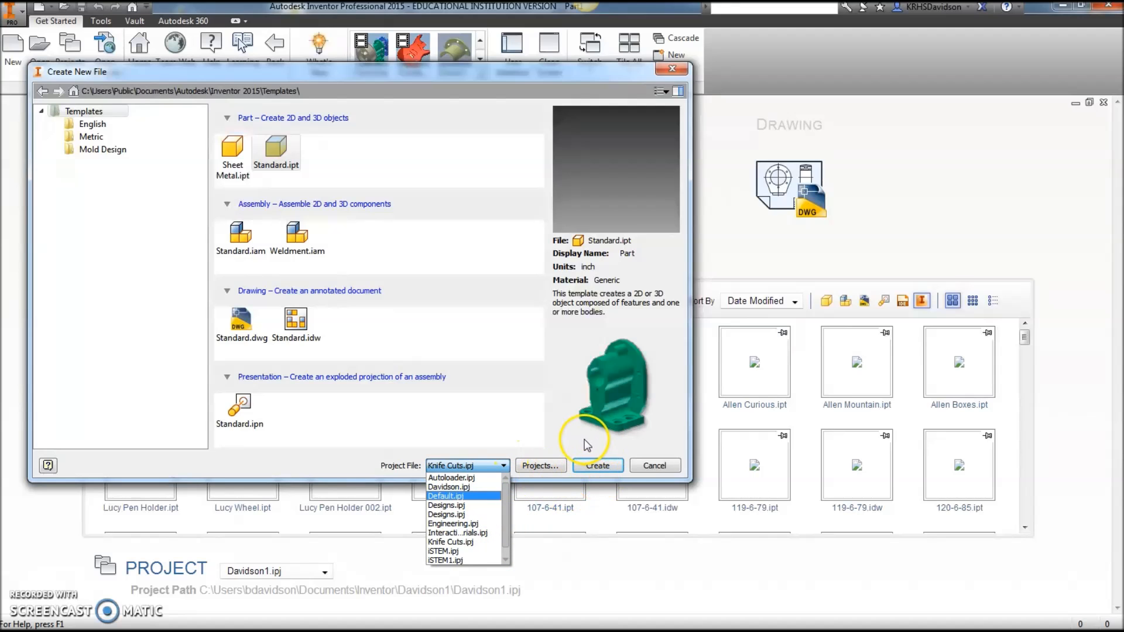
{"action": "left_click", "coordinate": [652, 468]}
{"action": "left_click", "coordinate": [653, 466]}
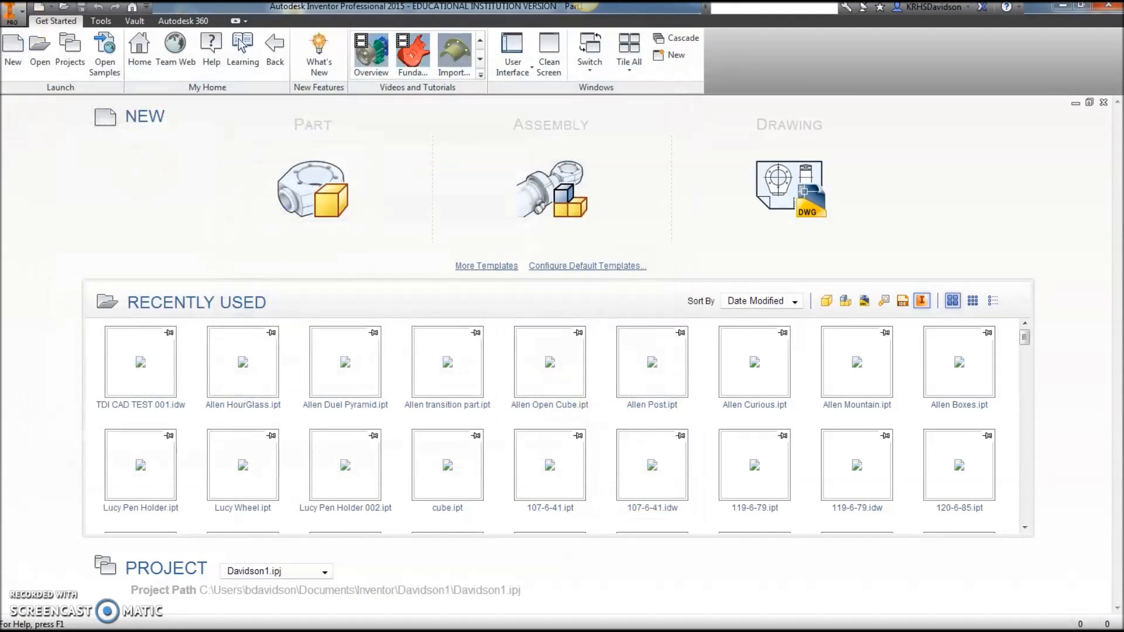
{"action": "left_click", "coordinate": [14, 44]}
{"action": "left_click", "coordinate": [504, 467]}
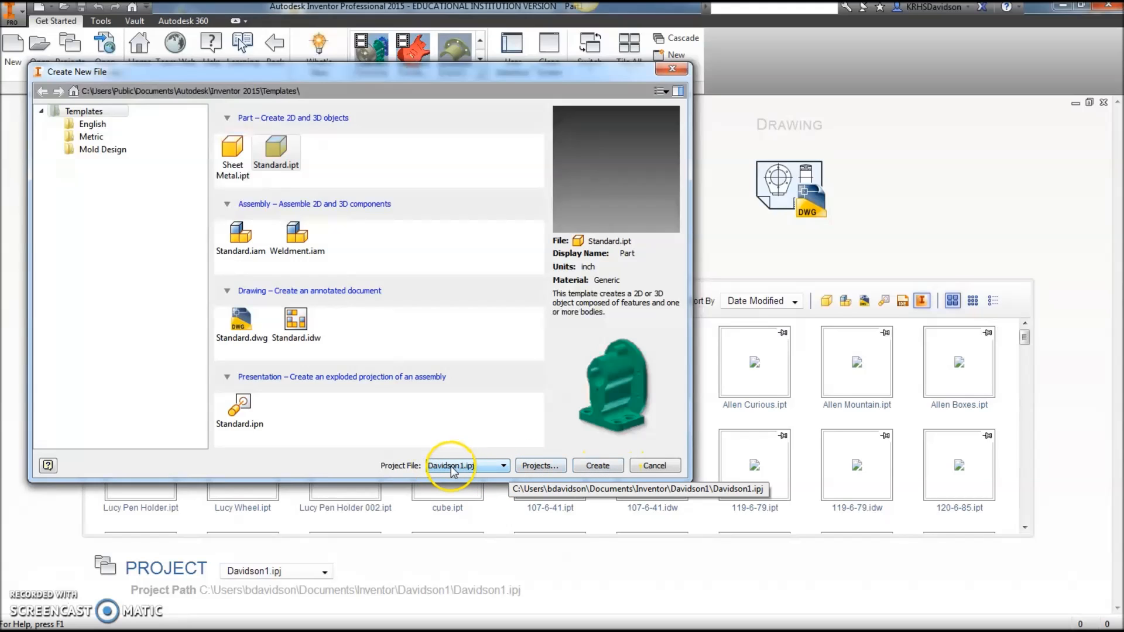
{"action": "left_click", "coordinate": [505, 465]}
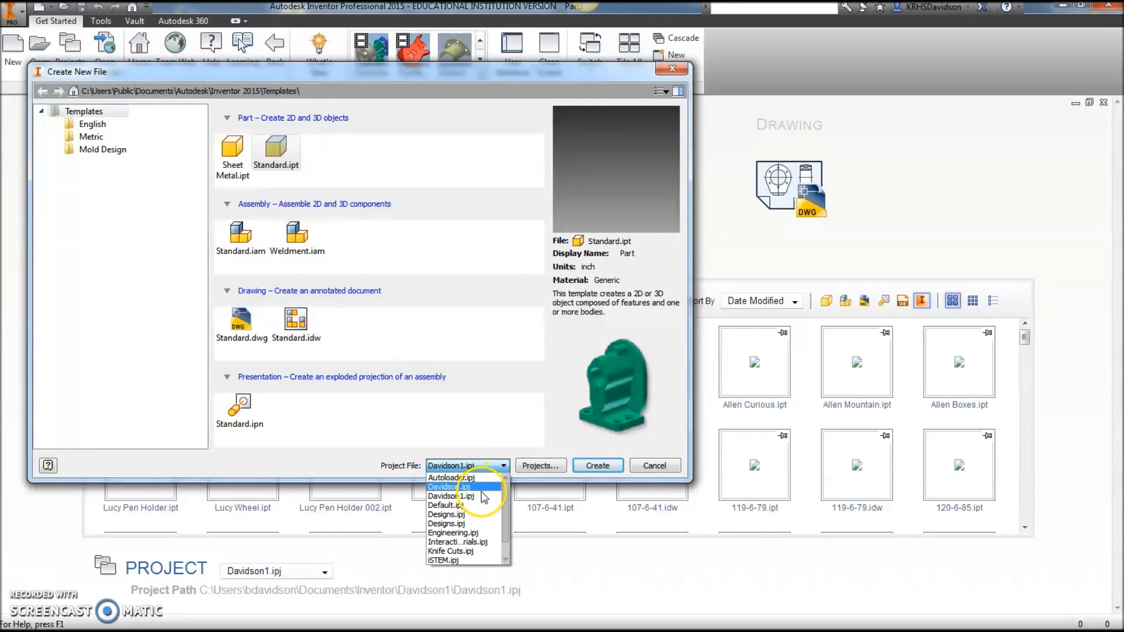
{"action": "left_click", "coordinate": [558, 445]}
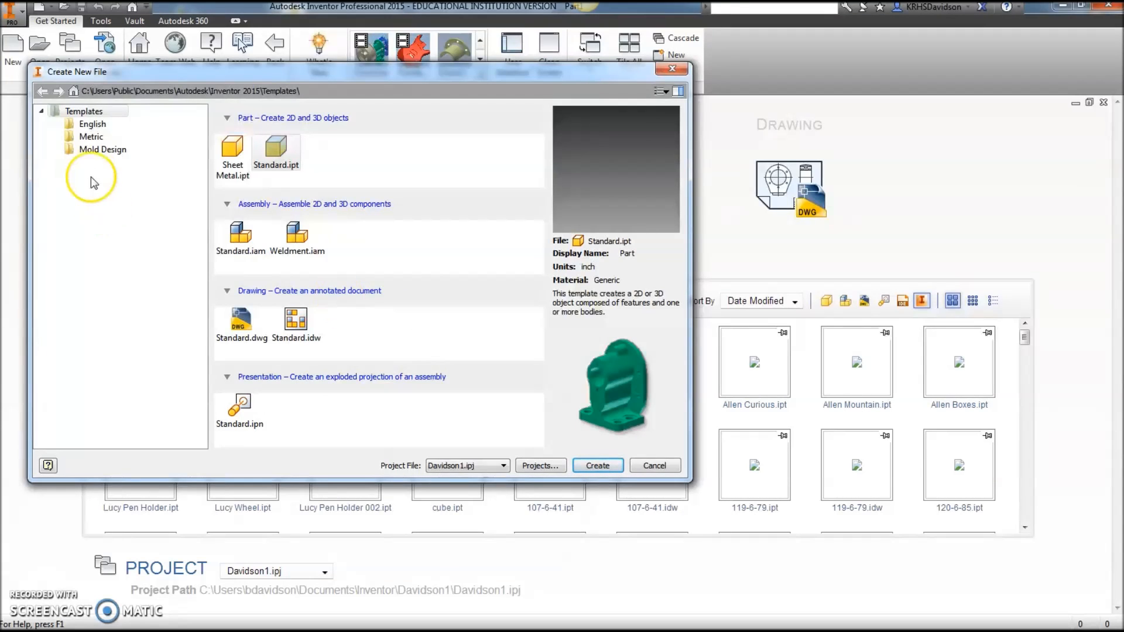
- Examine the English and Metric templates available for parts, assemblies, drawings and presentations
{"action": "left_click", "coordinate": [92, 127]}
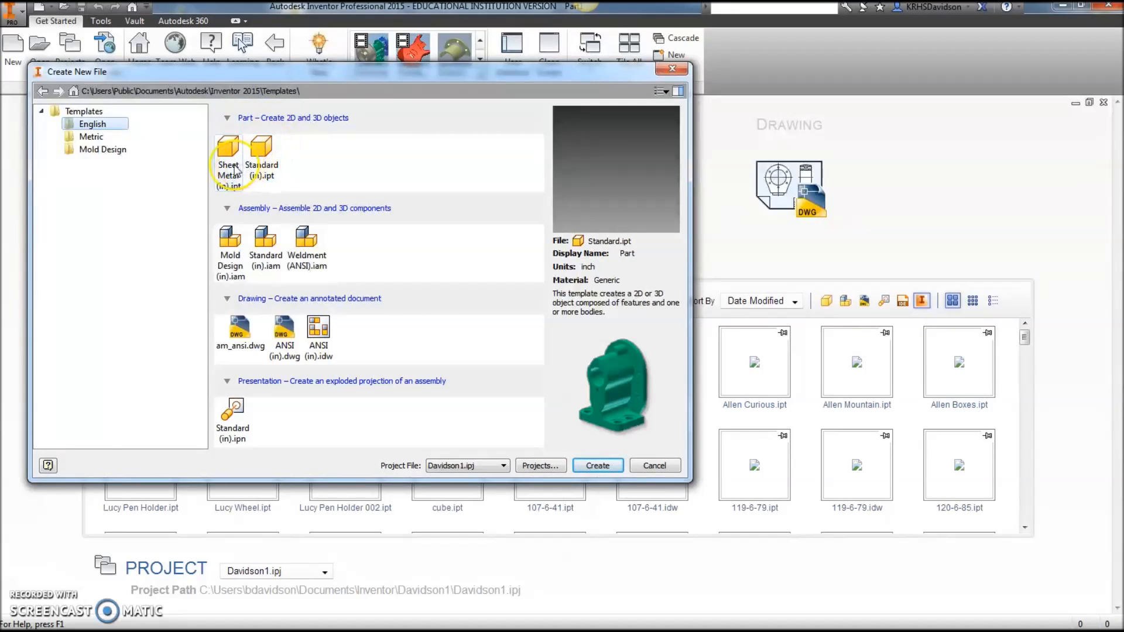
{"action": "left_click", "coordinate": [273, 164]}
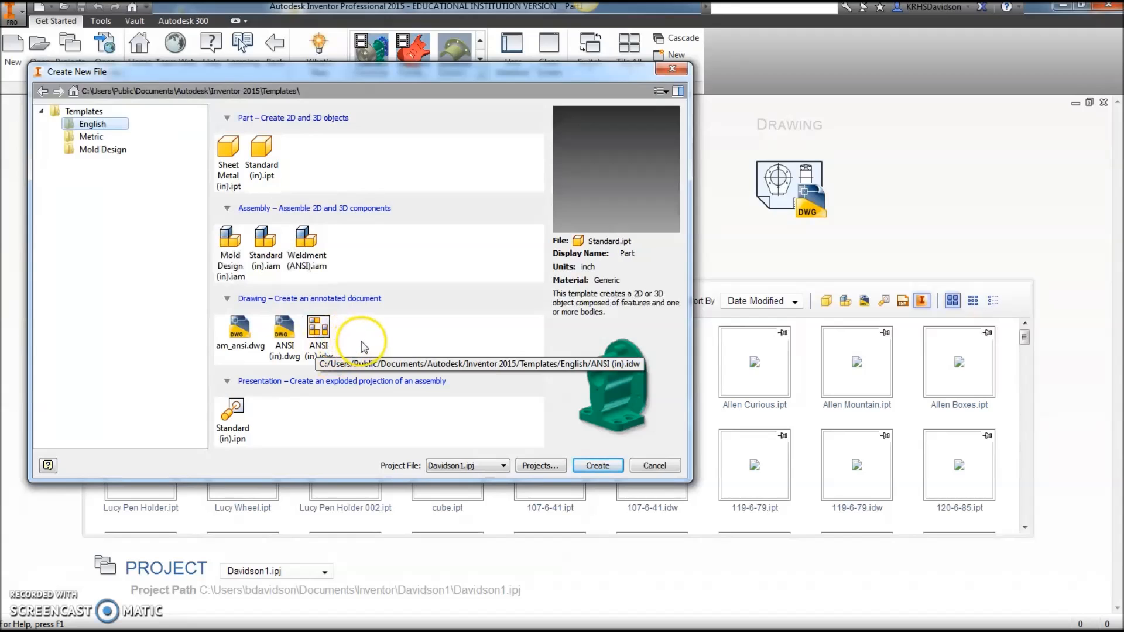
{"action": "left_click", "coordinate": [77, 136]}
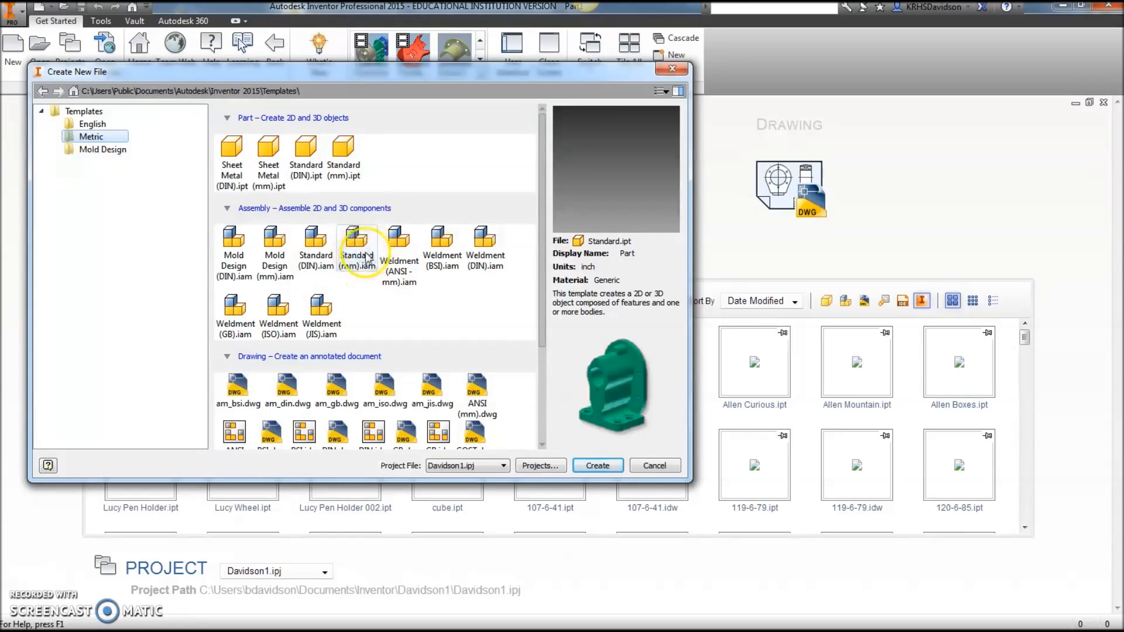
{"action": "scroll", "coordinate": [440, 315], "scroll_direction": "down", "scroll_amount": 2}
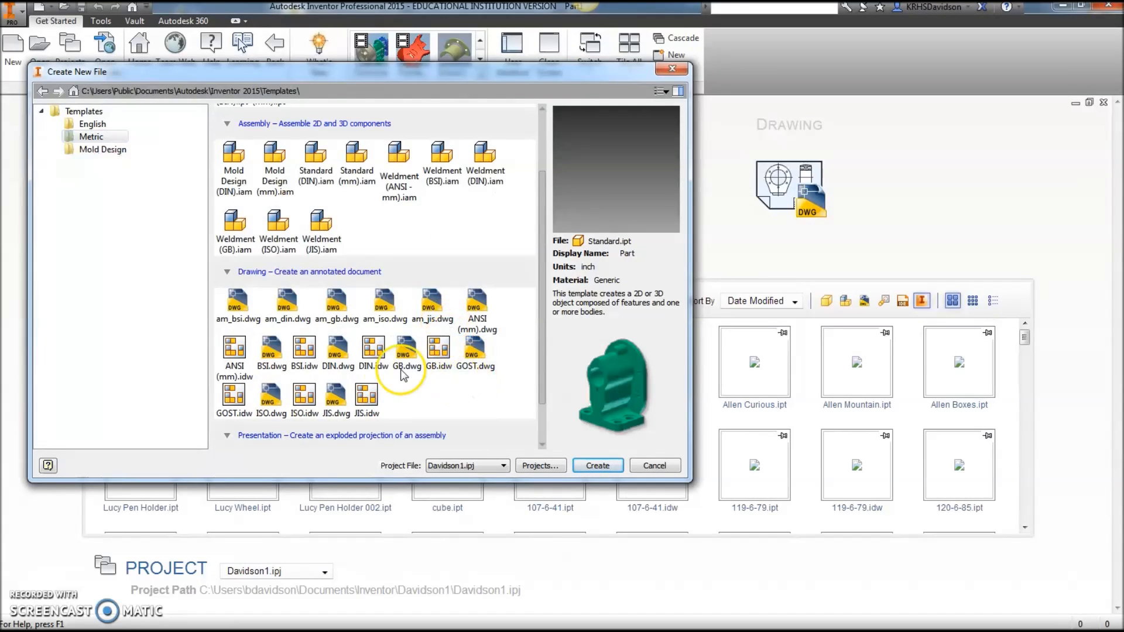
{"action": "scroll", "coordinate": [387, 363], "scroll_direction": "down", "scroll_amount": 1}
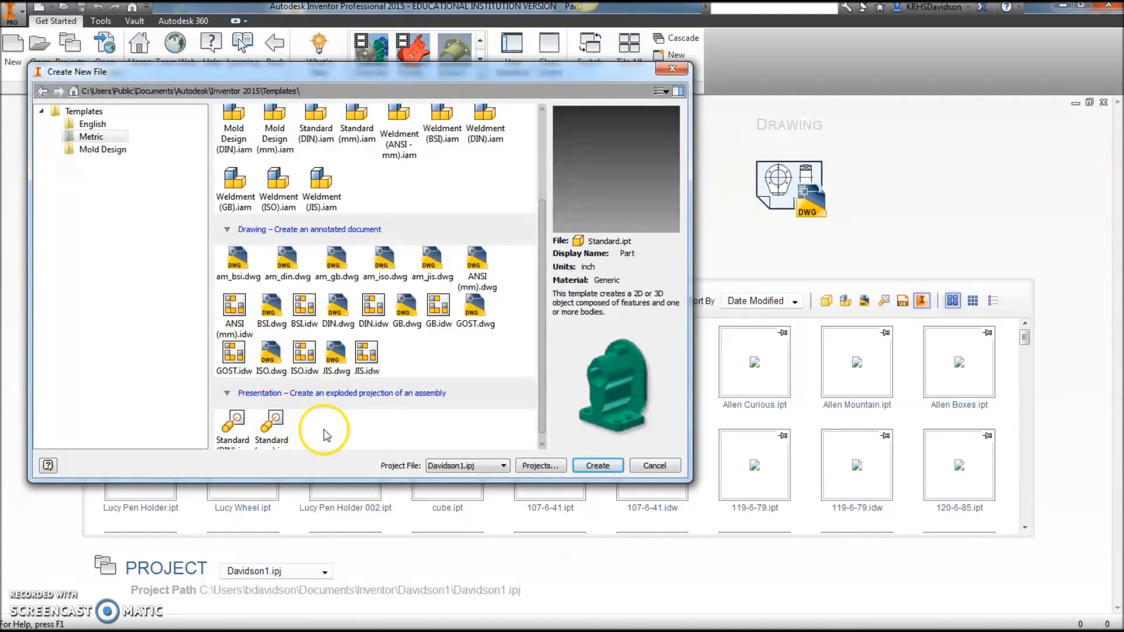
{"action": "scroll", "coordinate": [307, 429], "scroll_direction": "down", "scroll_amount": 1}
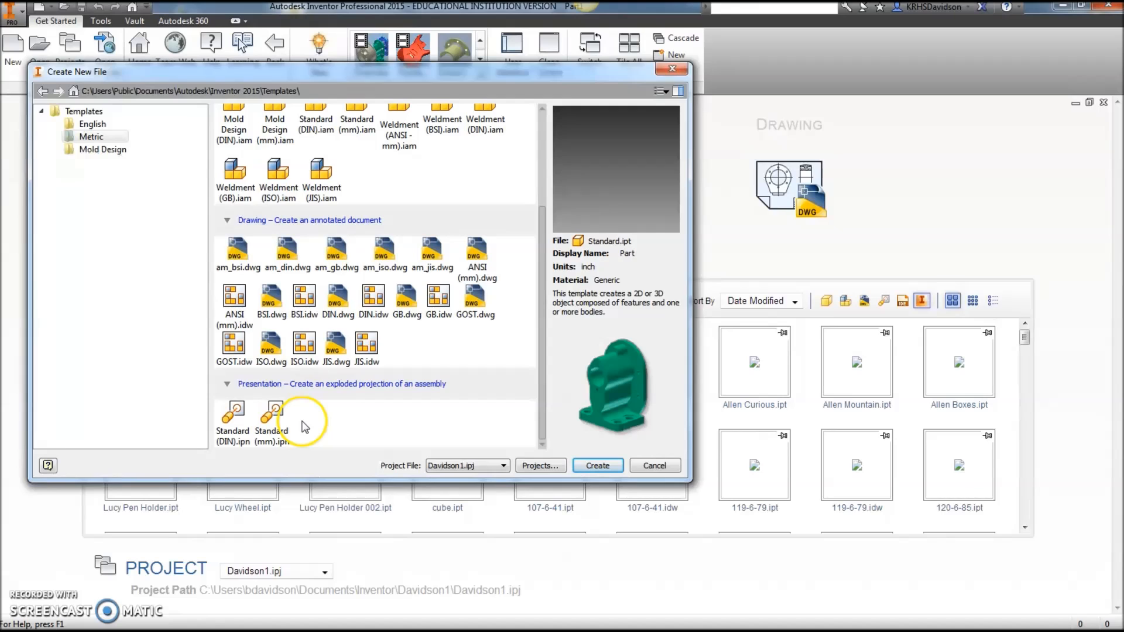
{"action": "scroll", "coordinate": [304, 426], "scroll_direction": "up", "scroll_amount": 5}
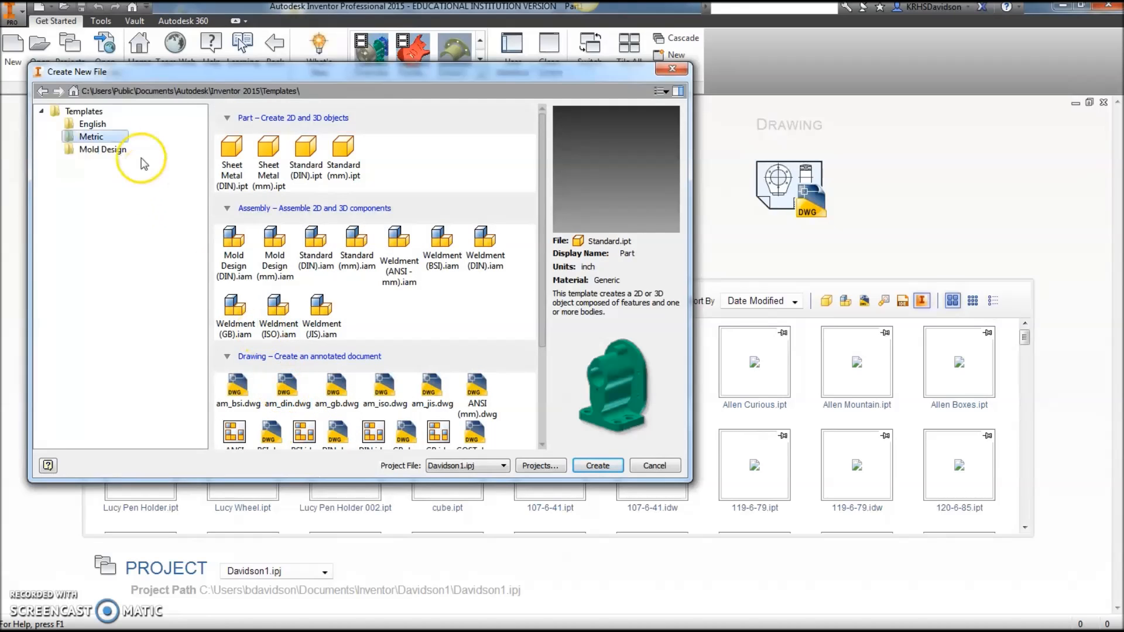
- Create a new part from the English Standard (in).ipt template
{"action": "left_click", "coordinate": [101, 126]}
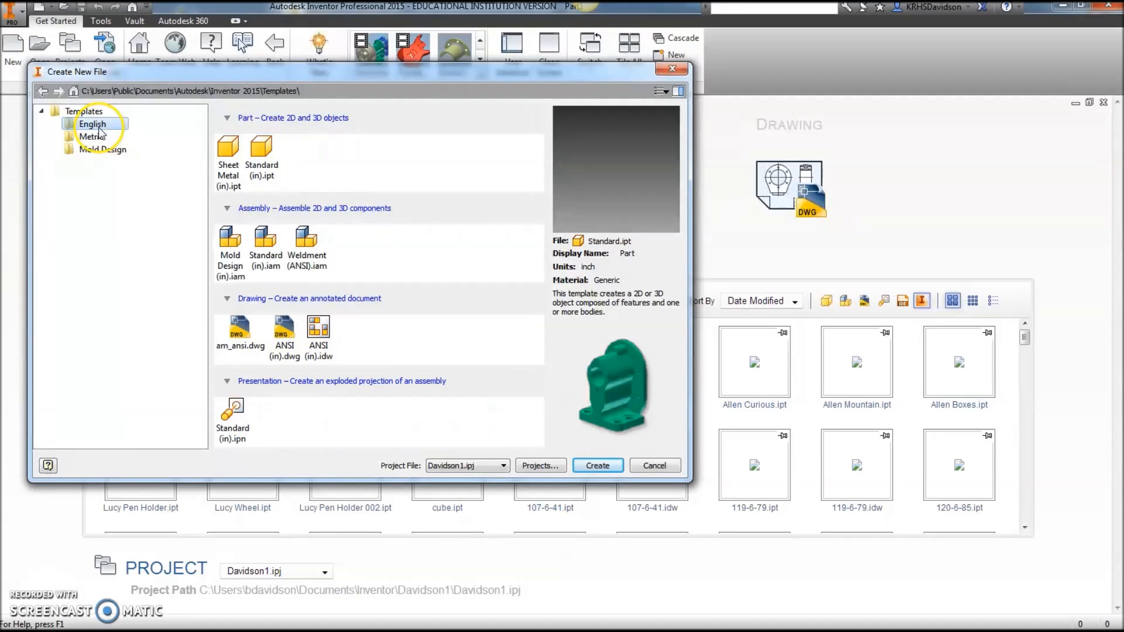
{"action": "left_click", "coordinate": [262, 149]}
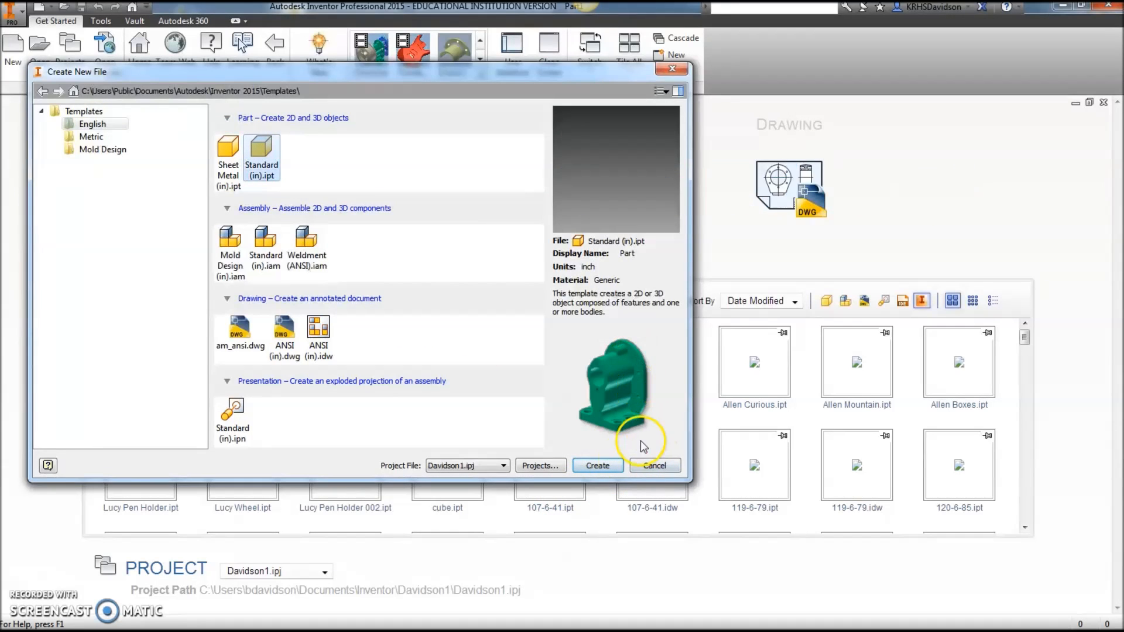
{"action": "left_click", "coordinate": [598, 466]}
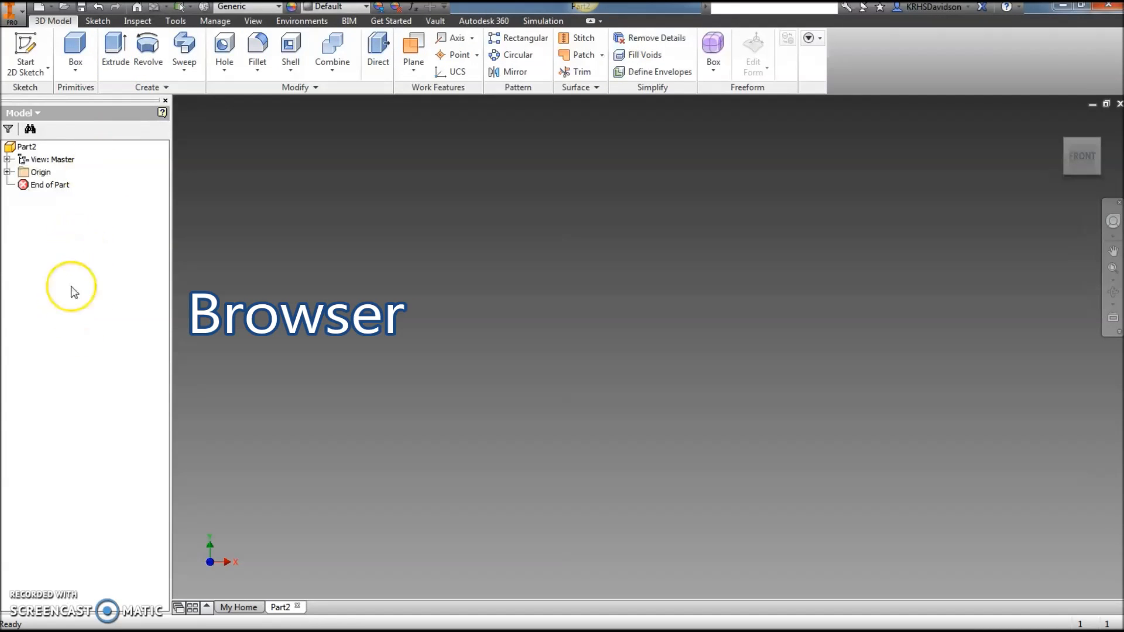
- Close the model browser and restore it through the user interface visibility options
{"action": "left_click", "coordinate": [165, 100]}
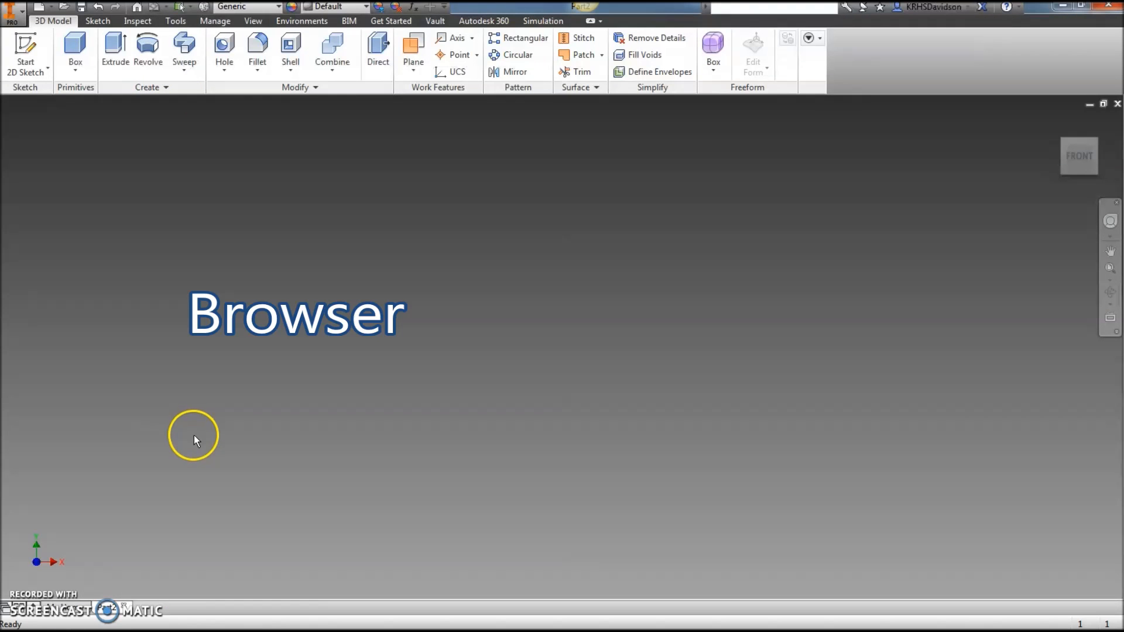
{"action": "left_click", "coordinate": [252, 22]}
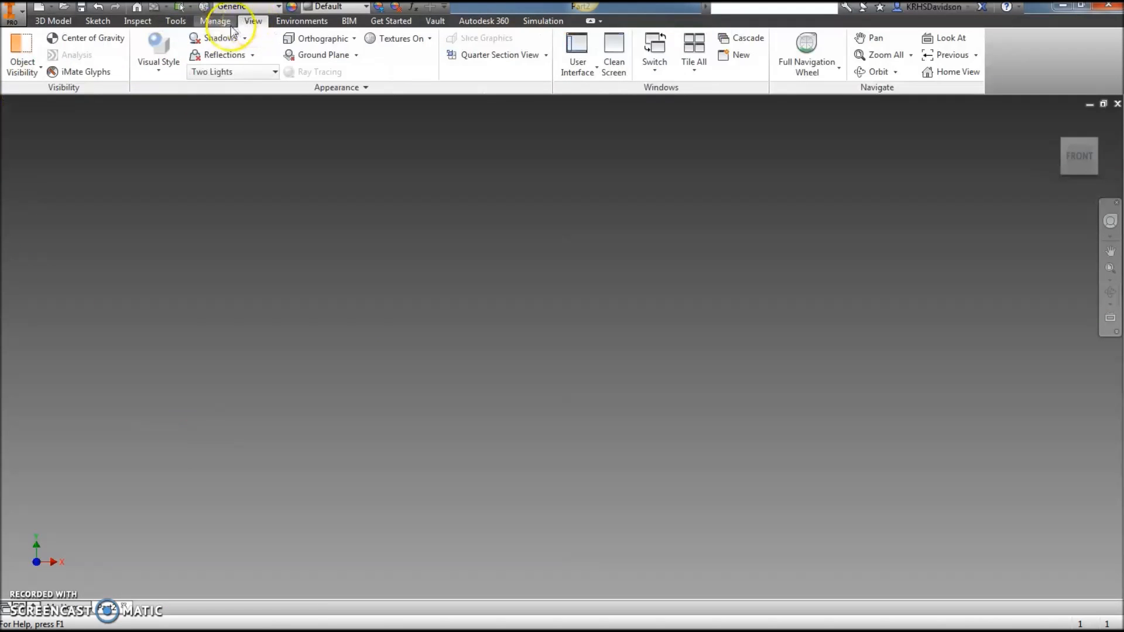
{"action": "left_click", "coordinate": [596, 52]}
{"action": "left_click", "coordinate": [567, 124]}
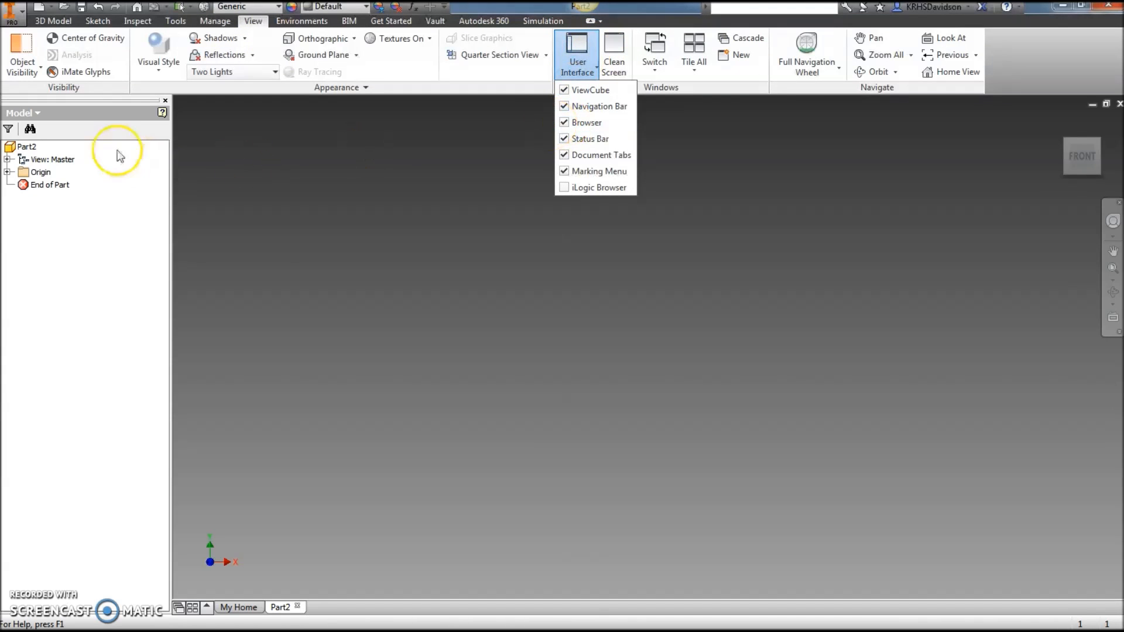
- Expand the part's Origin folder and start a new 2D sketch on the XY plane
{"action": "left_click", "coordinate": [10, 178]}
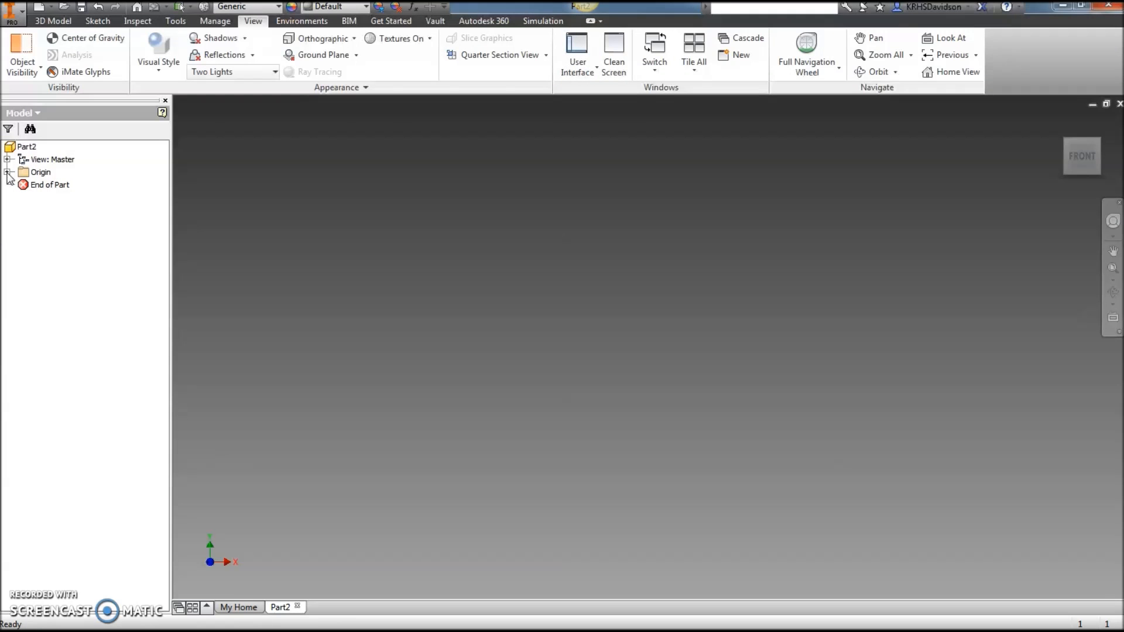
{"action": "left_click", "coordinate": [7, 172]}
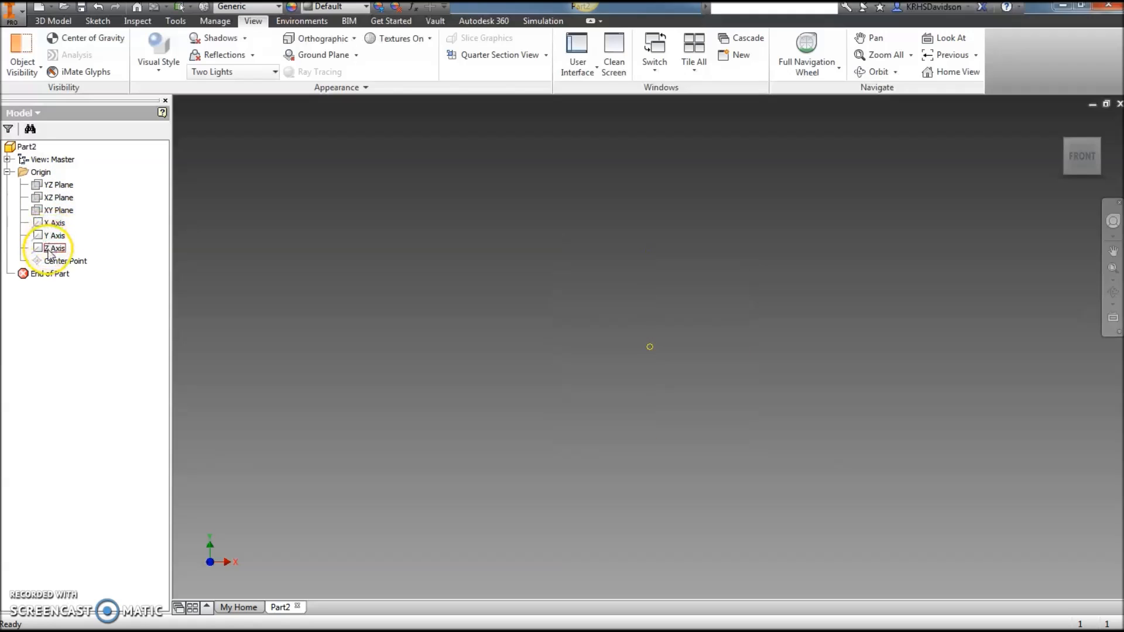
{"action": "left_click", "coordinate": [54, 22]}
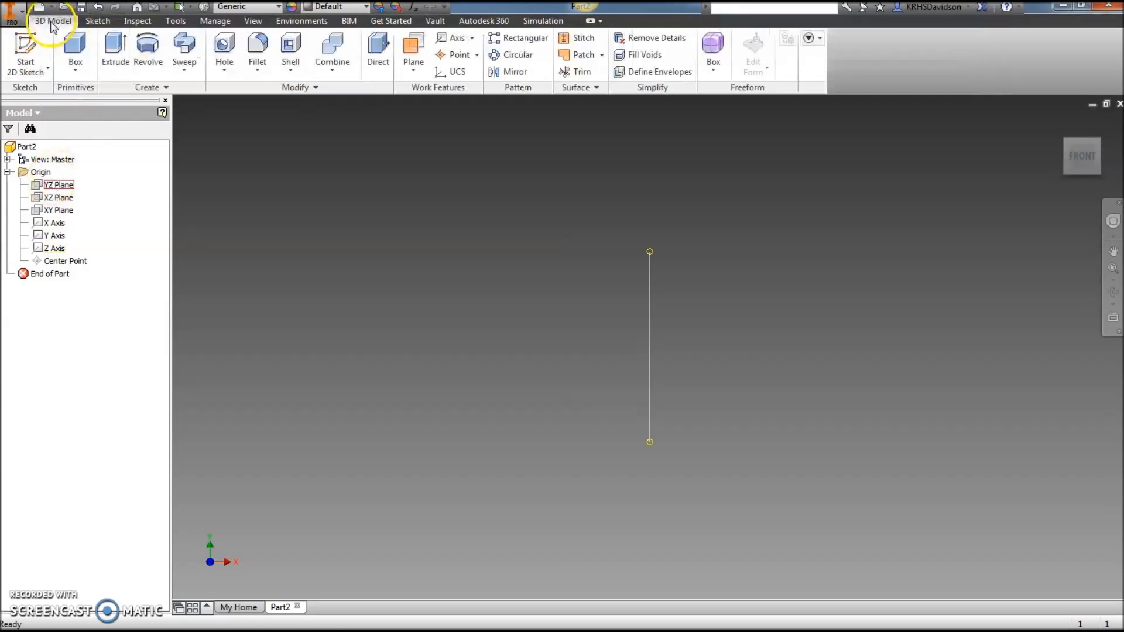
{"action": "left_click", "coordinate": [37, 43]}
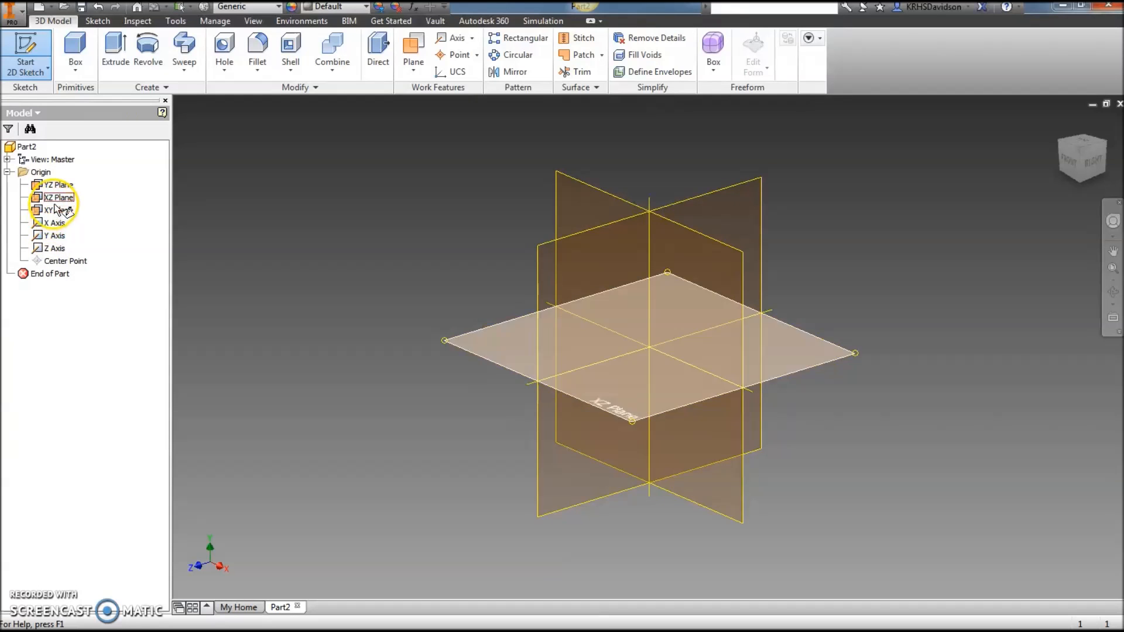
{"action": "left_click", "coordinate": [62, 185]}
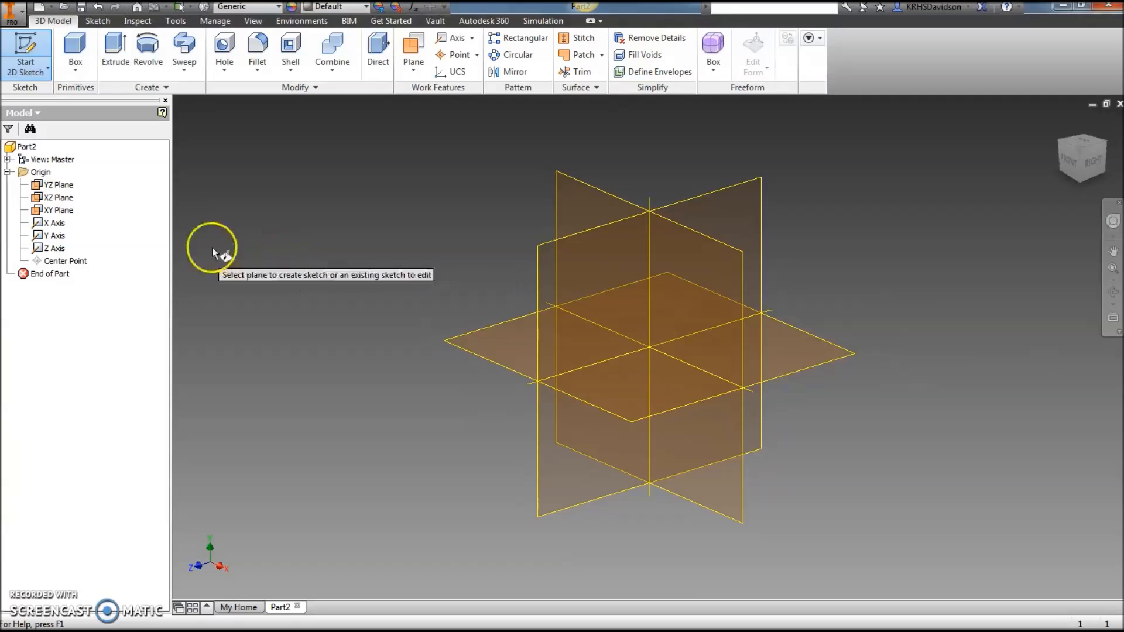
{"action": "left_click", "coordinate": [581, 195]}
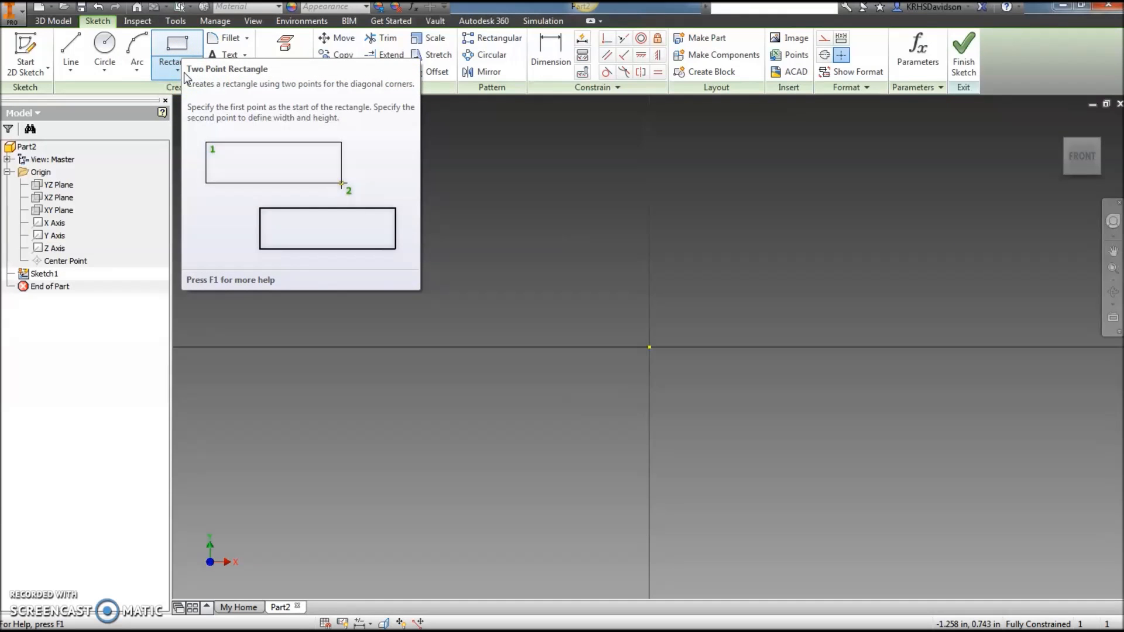
{"action": "left_click", "coordinate": [542, 208]}
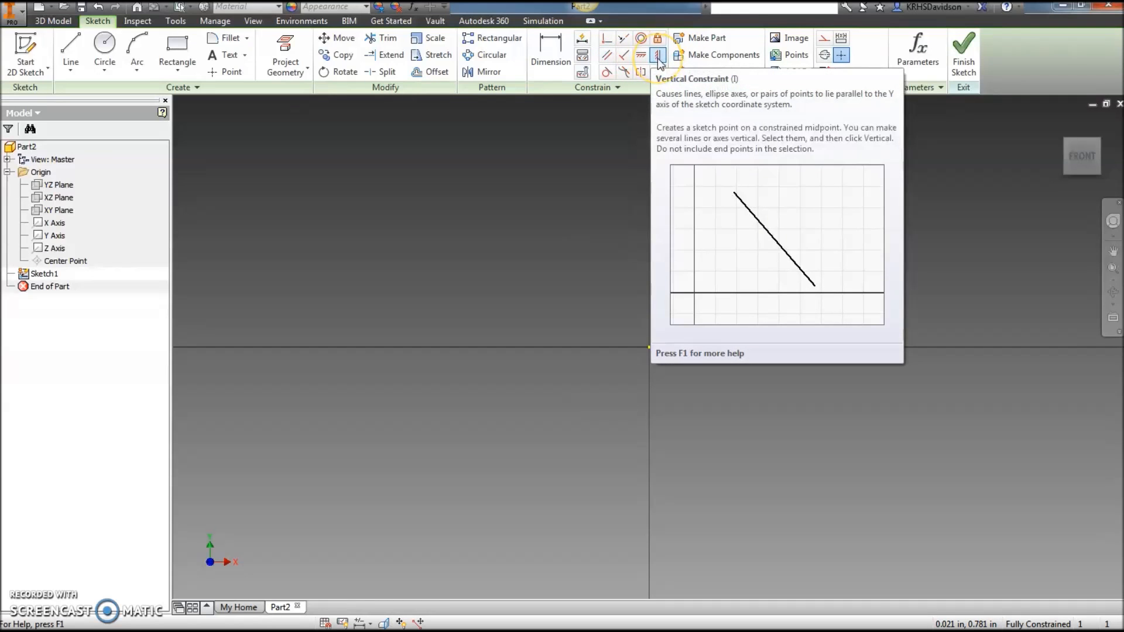
{"action": "left_click", "coordinate": [609, 57]}
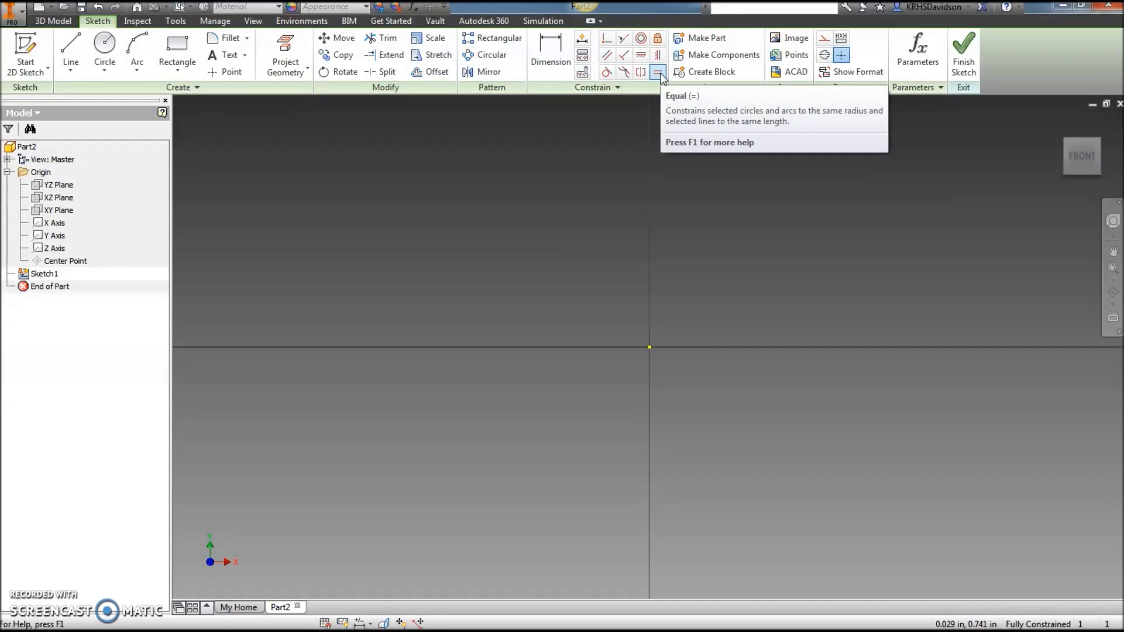
{"action": "left_click", "coordinate": [636, 171]}
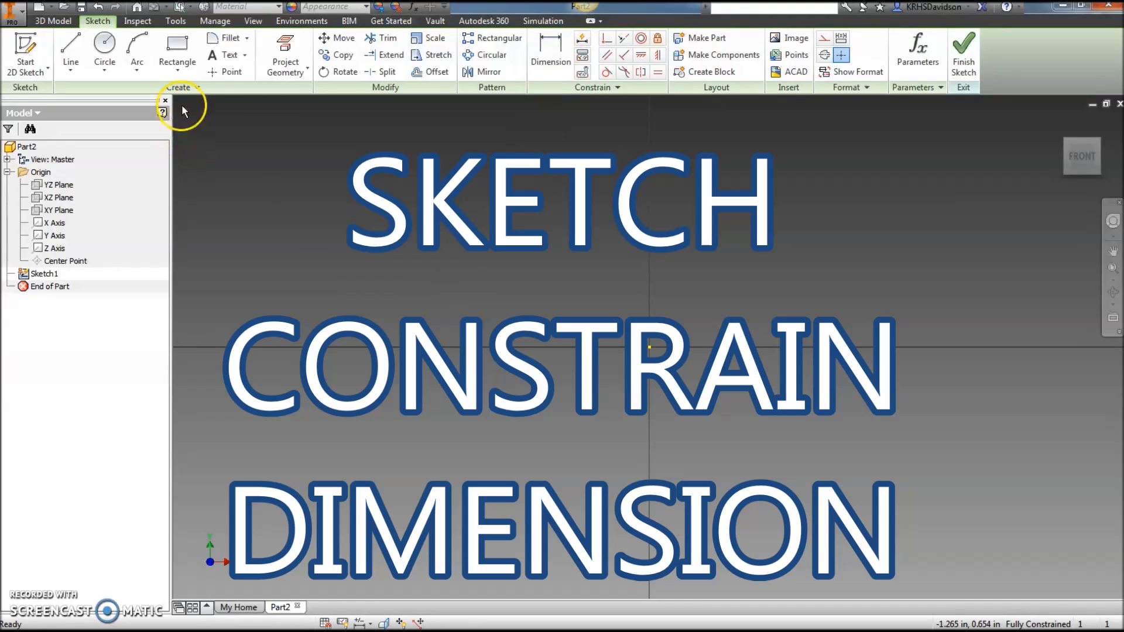
- Draw a two-point rectangle around the sketch origin, about 1.1 in wide and 0.94 in high
{"action": "left_click", "coordinate": [177, 47]}
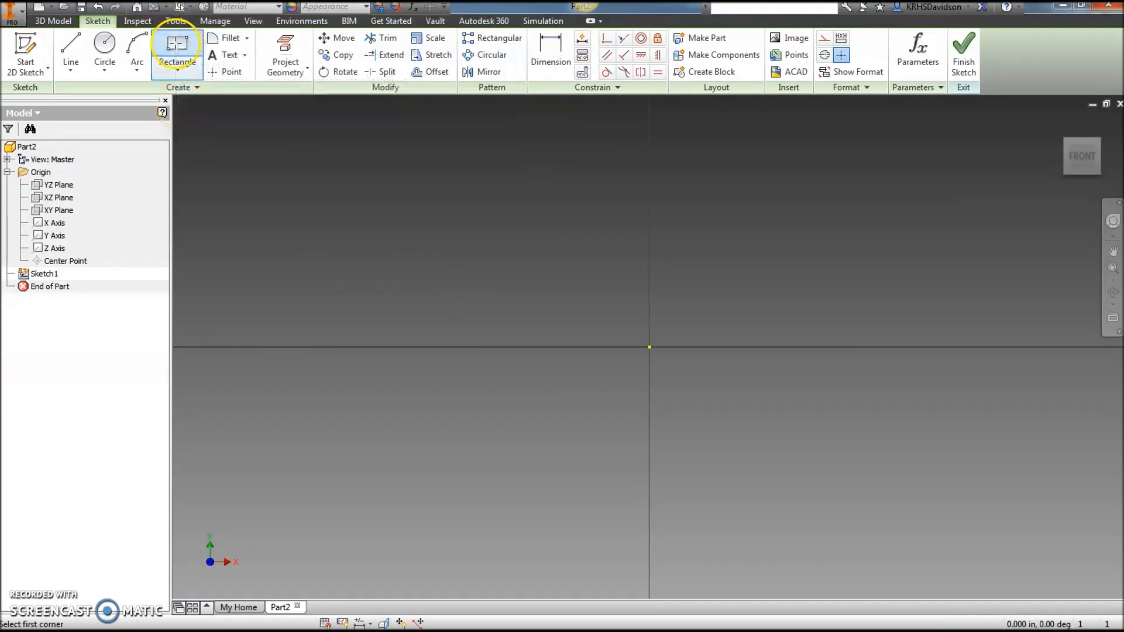
{"action": "left_click", "coordinate": [476, 184]}
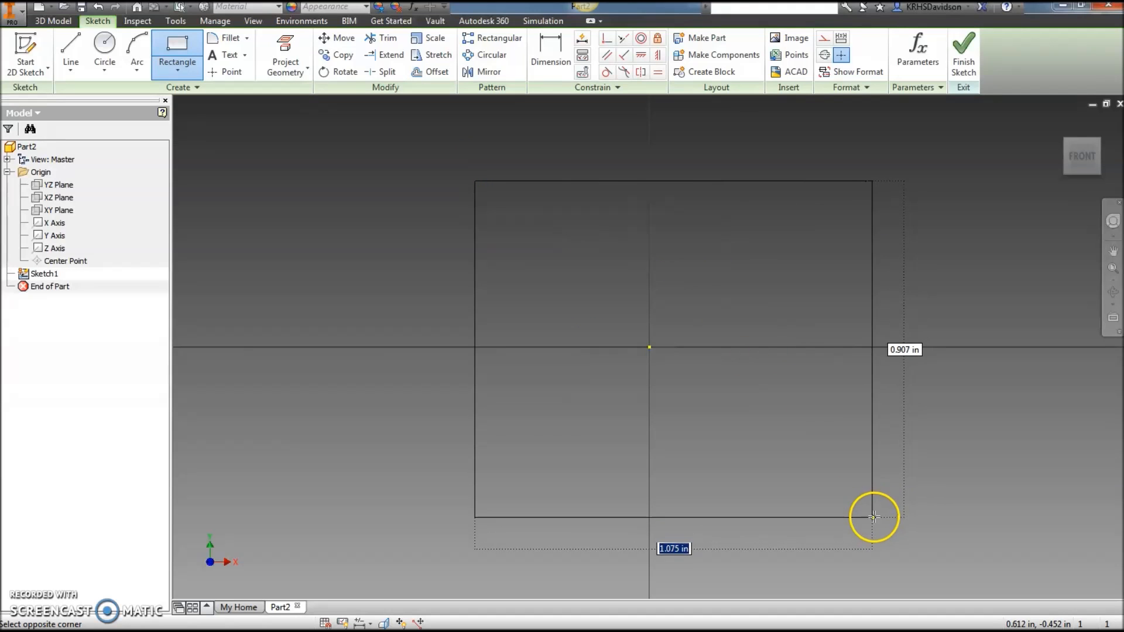
{"action": "left_click", "coordinate": [867, 527]}
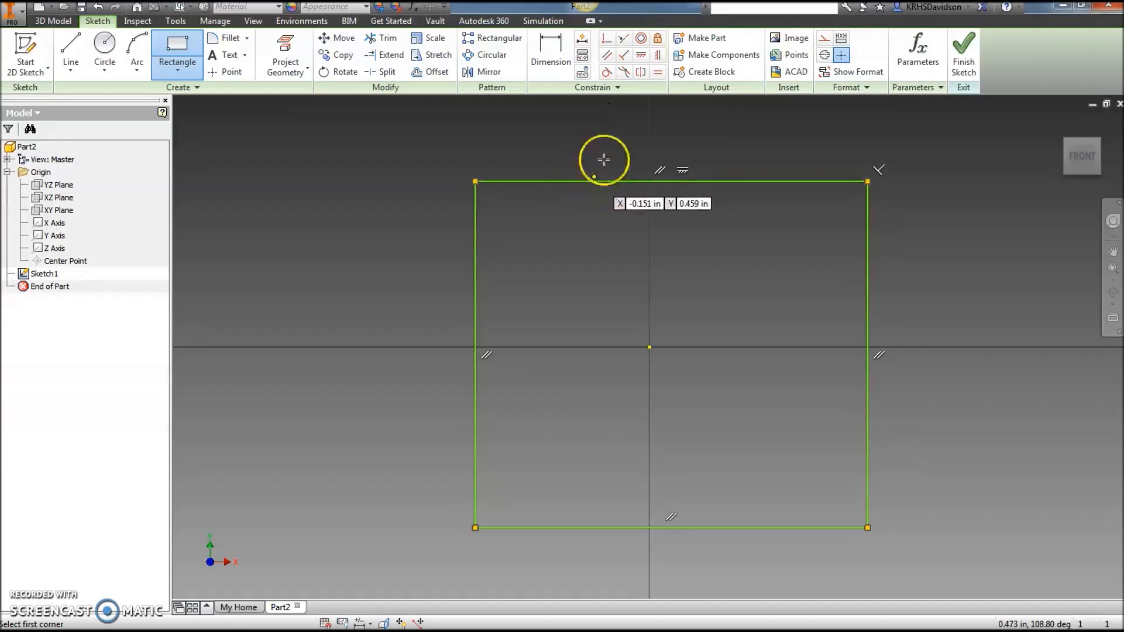
- Align the midpoint of the rectangle's left edge with the origin point using a Horizontal constraint
{"action": "left_click", "coordinate": [642, 57]}
{"action": "left_click", "coordinate": [476, 355]}
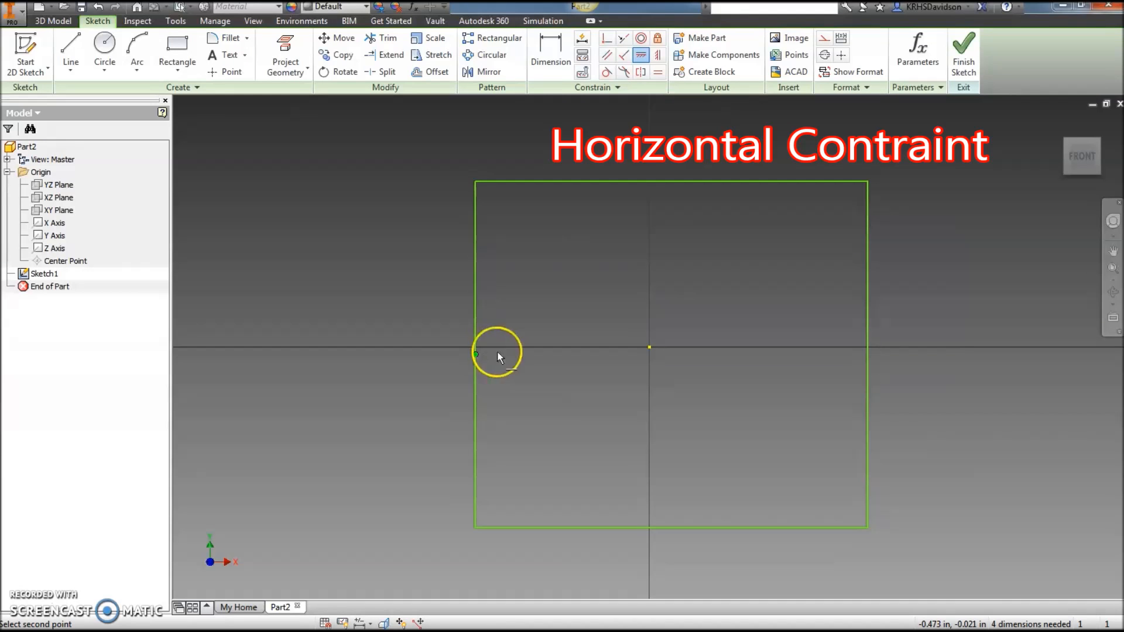
{"action": "left_click", "coordinate": [649, 349]}
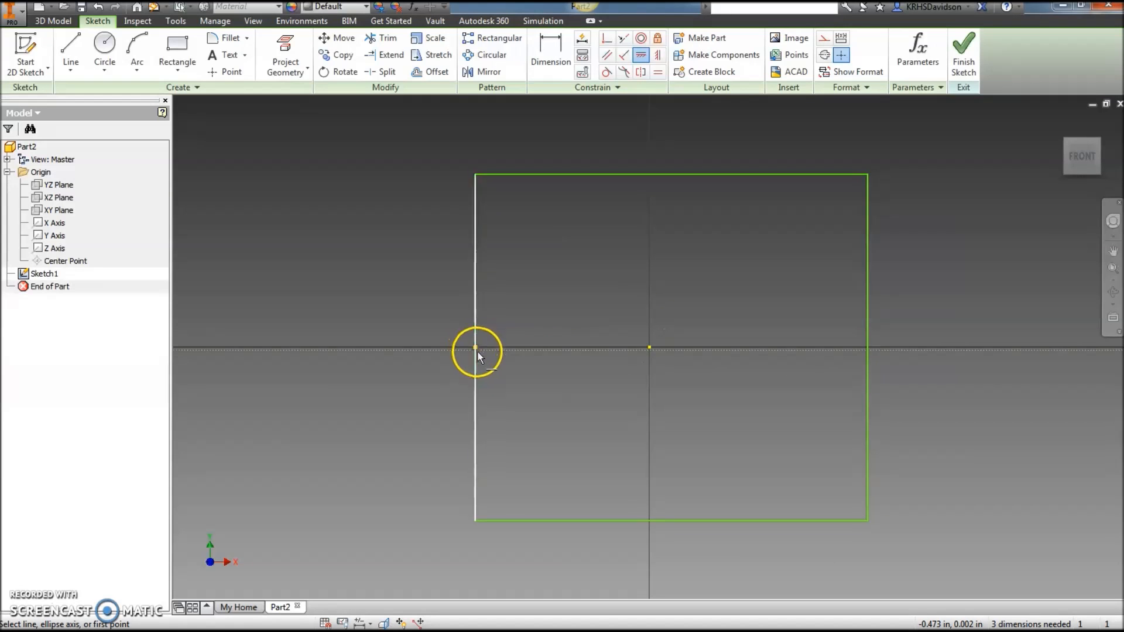
- Align the midpoint of the rectangle's top edge with the origin point using a Vertical constraint
{"action": "left_click", "coordinate": [660, 58]}
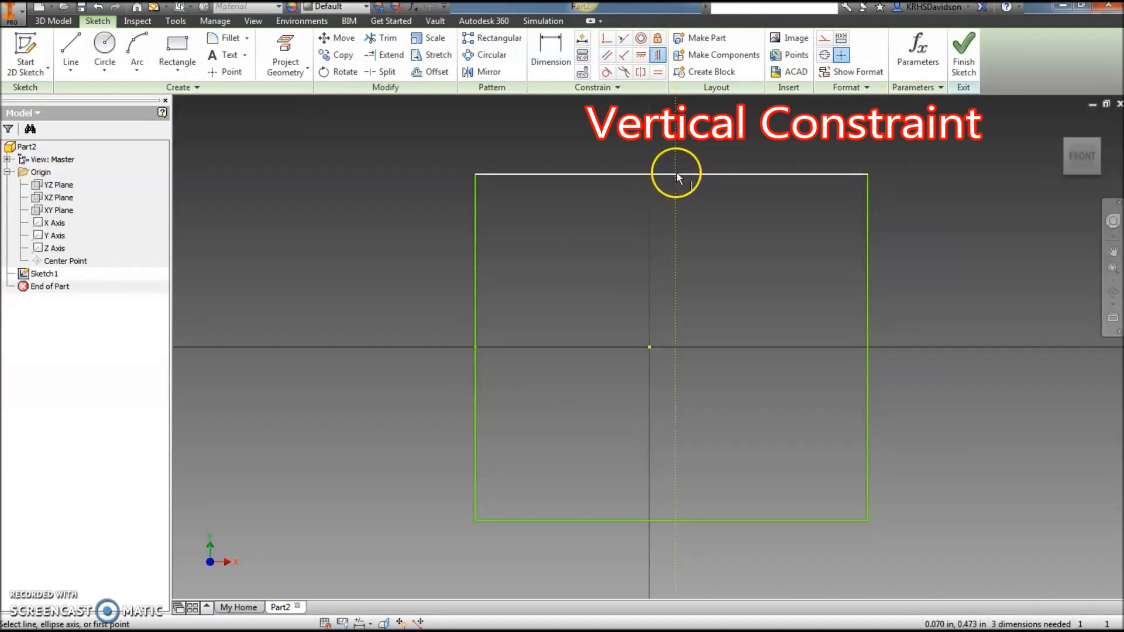
{"action": "left_click", "coordinate": [672, 174]}
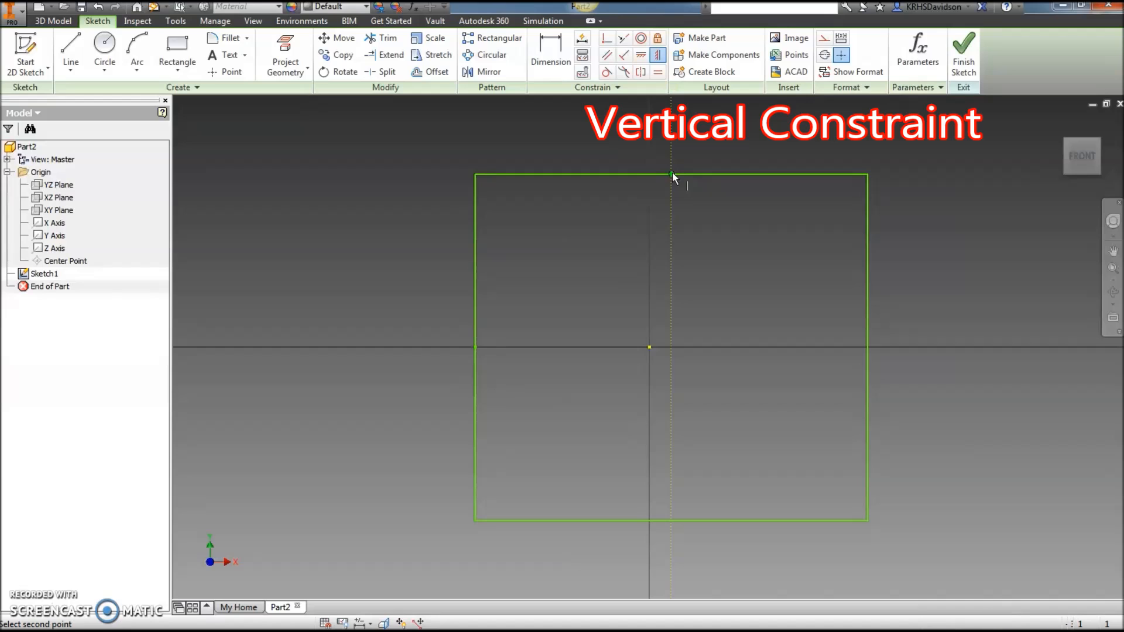
{"action": "left_click", "coordinate": [650, 348]}
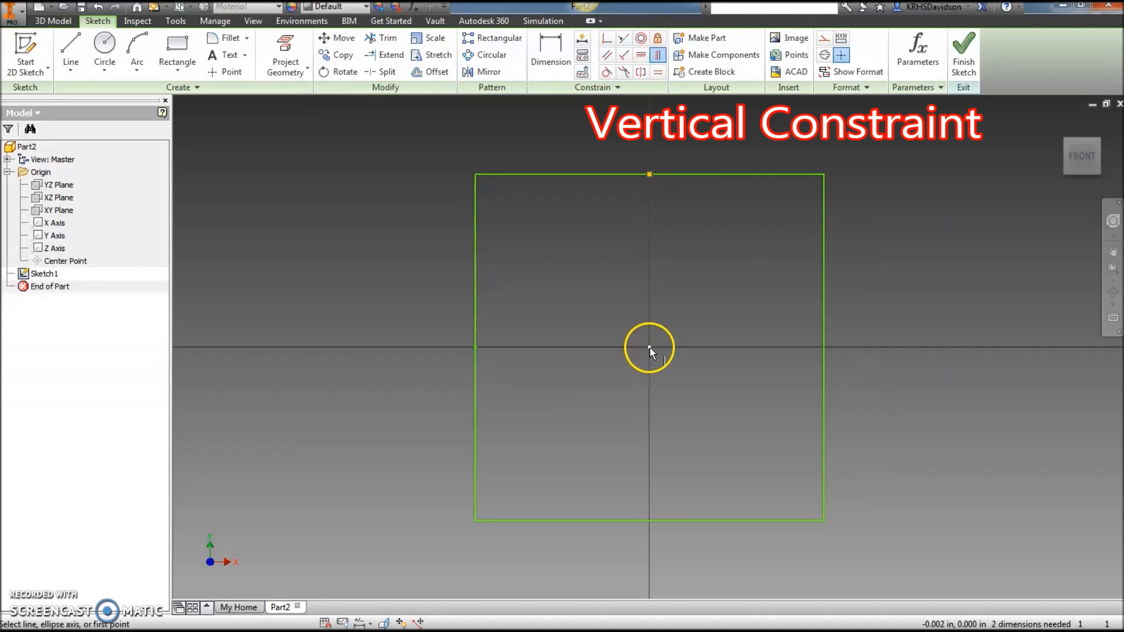
{"action": "key", "text": "Escape"}
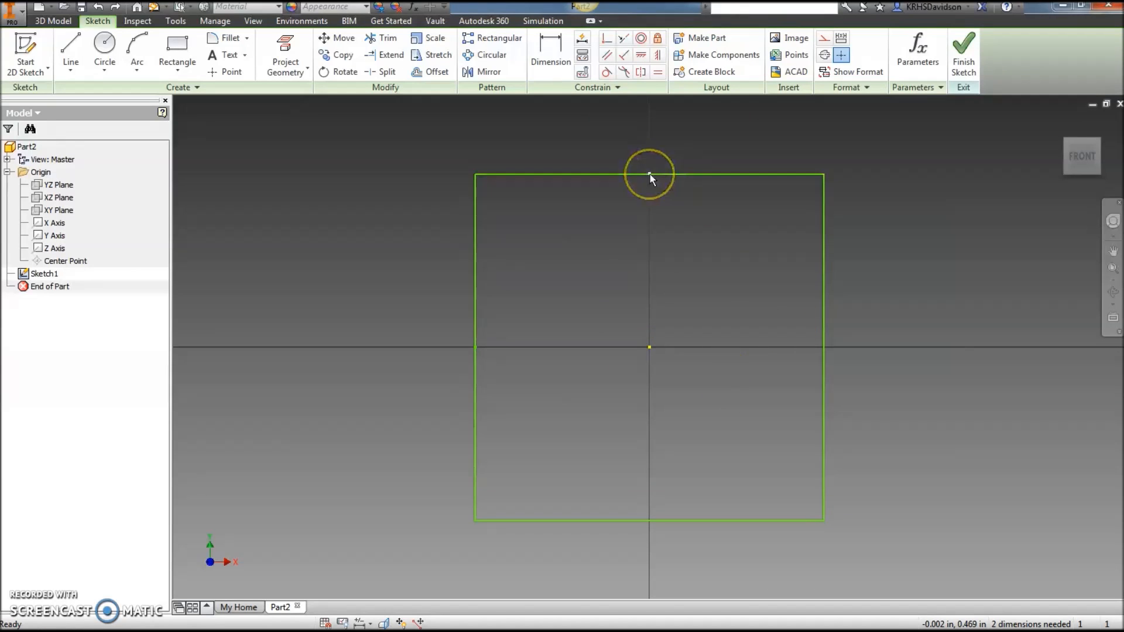
{"action": "left_click", "coordinate": [640, 346]}
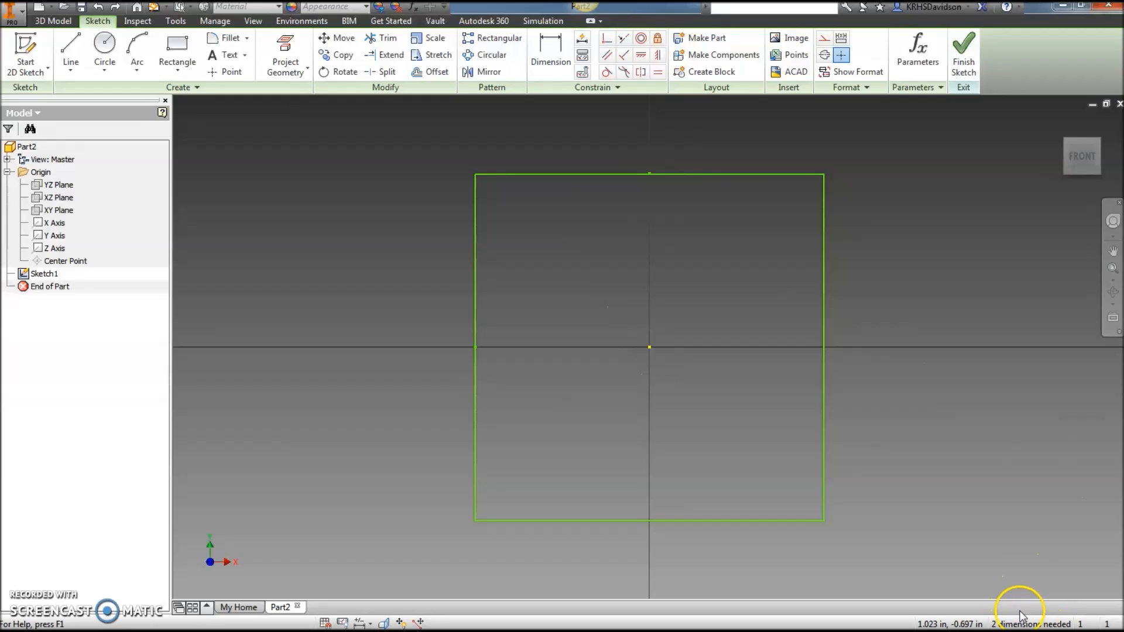
- Dimension the rectangle's left edge outside the profile and set its length to 4 in
{"action": "left_click", "coordinate": [553, 46]}
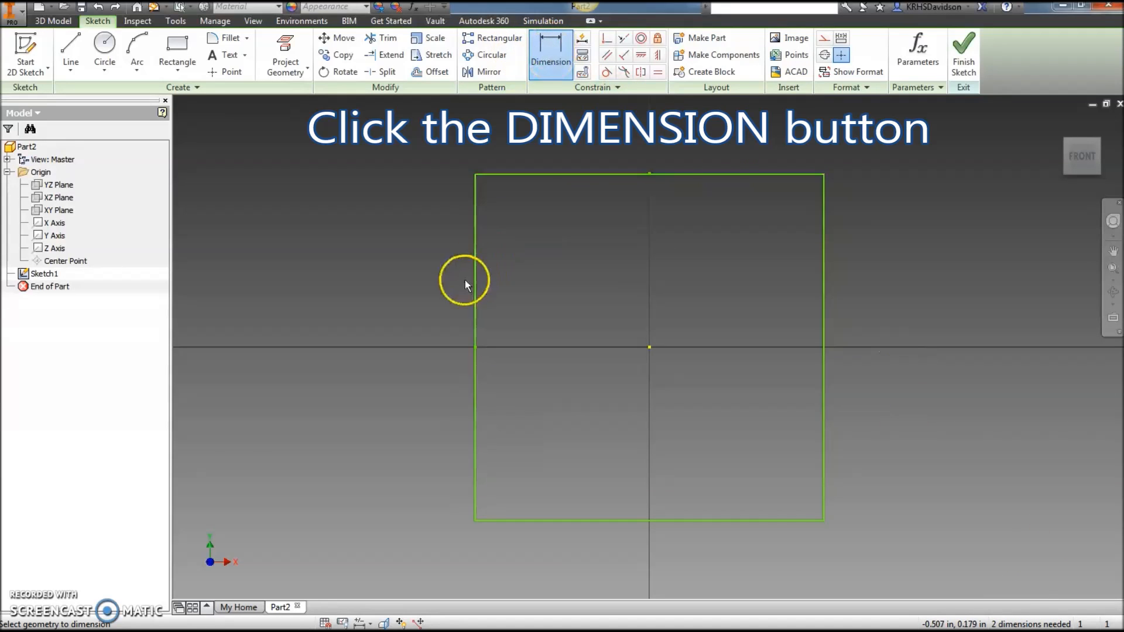
{"action": "left_click", "coordinate": [476, 279]}
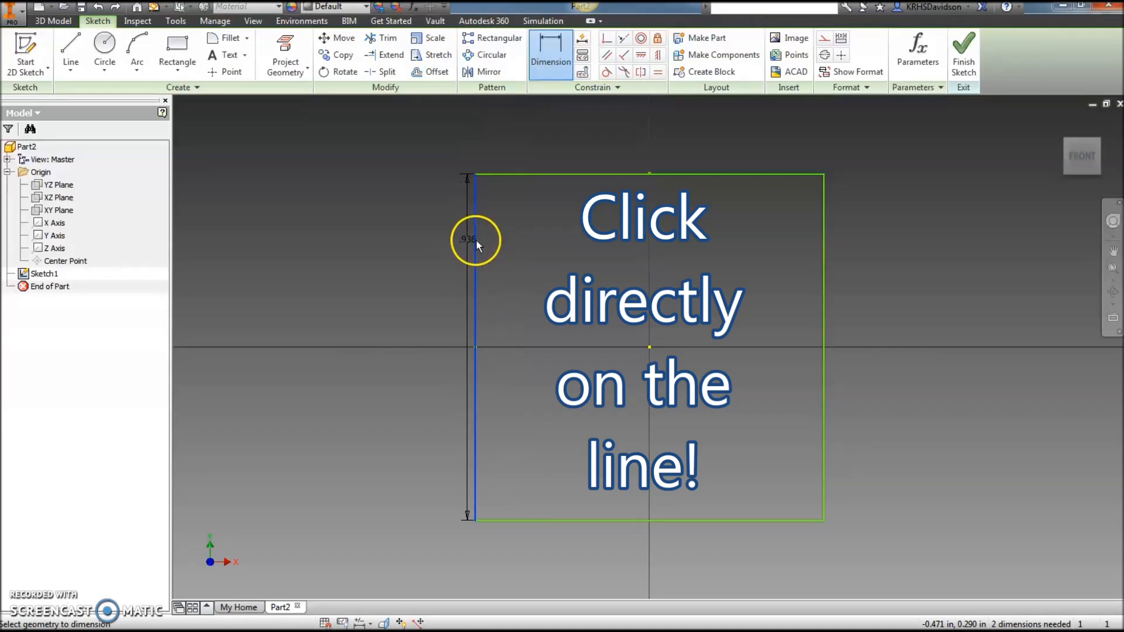
{"action": "left_click", "coordinate": [364, 343]}
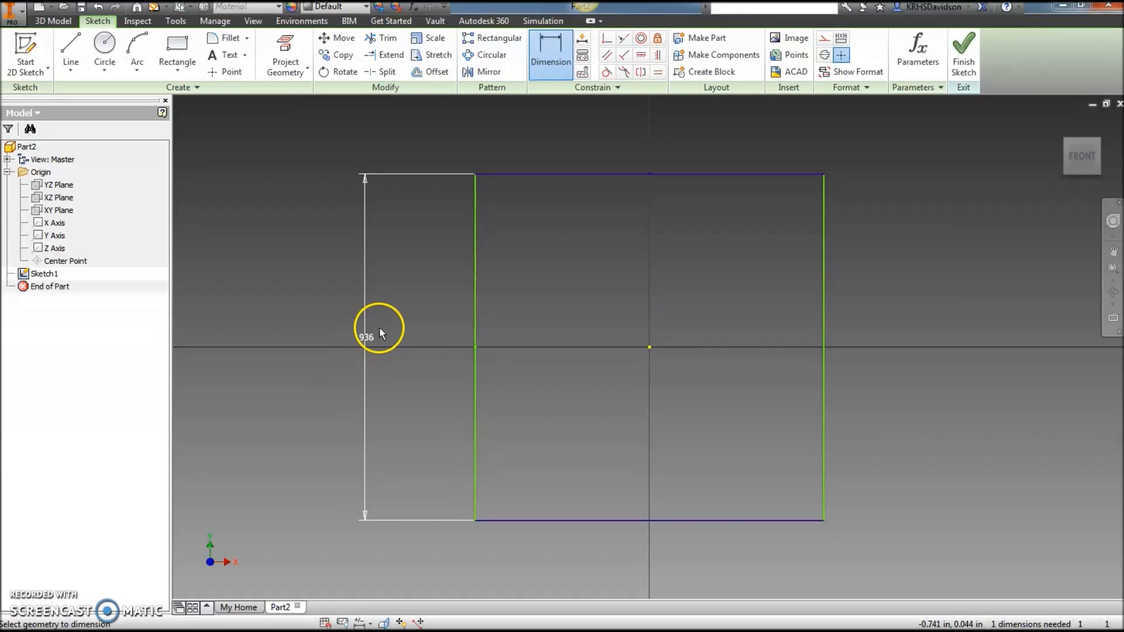
{"action": "double_click", "coordinate": [366, 338]}
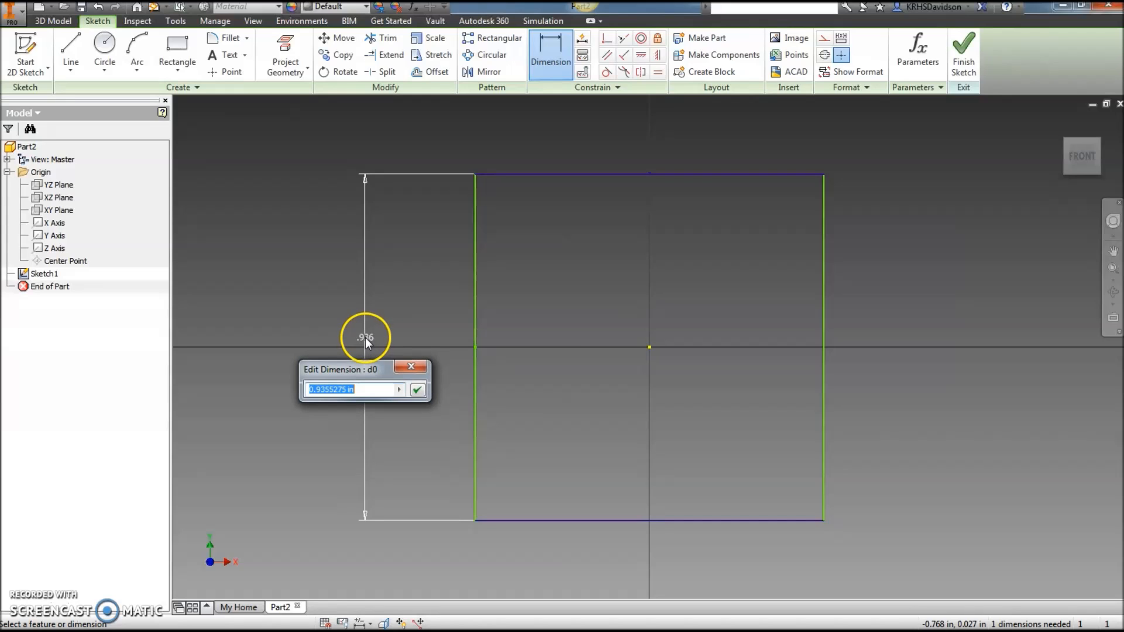
{"action": "type", "text": "4"}
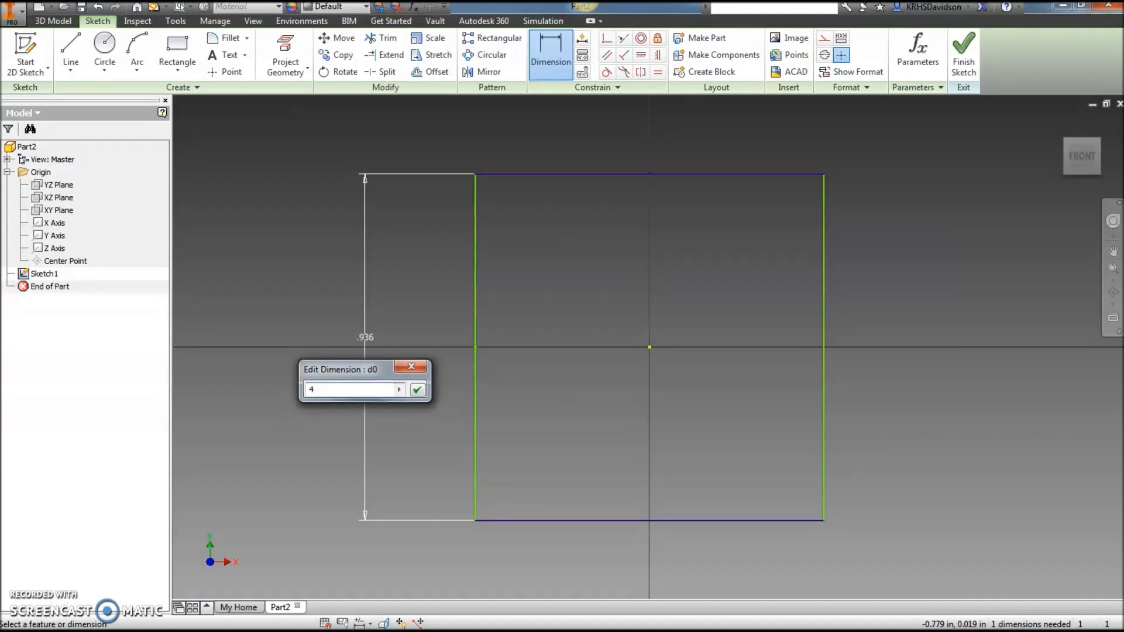
{"action": "key", "text": "Return"}
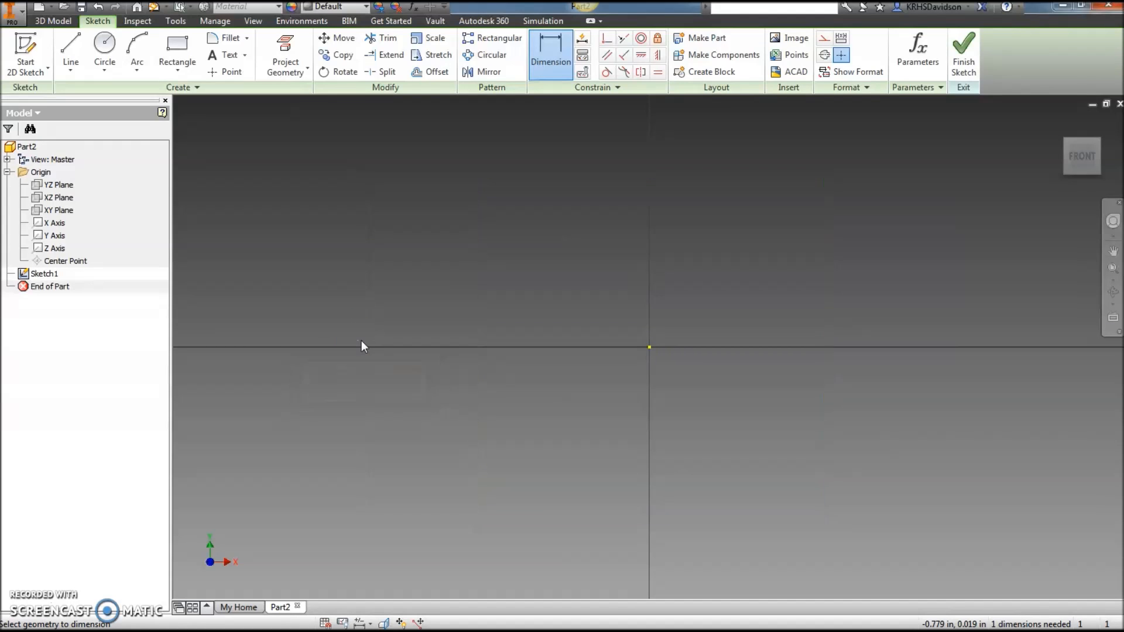
- Dimension the rectangle's top edge, placing the dimension above the profile
{"action": "middle_click", "coordinate": [576, 372]}
{"action": "middle_click", "coordinate": [576, 373]}
{"action": "middle_click", "coordinate": [657, 406]}
{"action": "middle_click", "coordinate": [657, 407]}
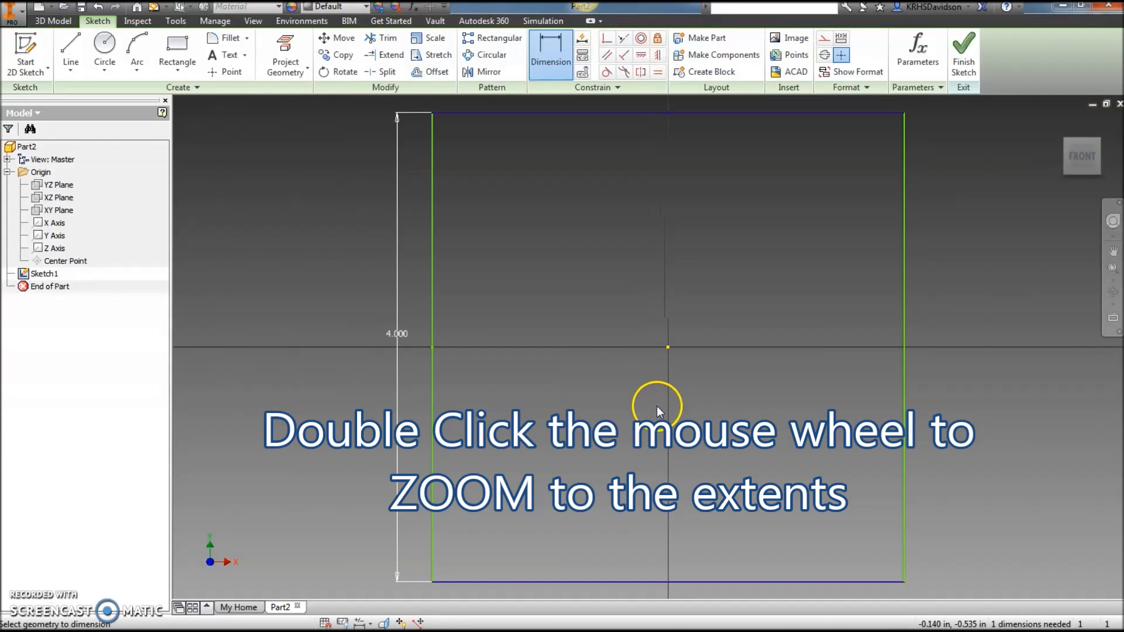
{"action": "middle_click_drag", "start_coordinate": [812, 253], "coordinate": [767, 262]}
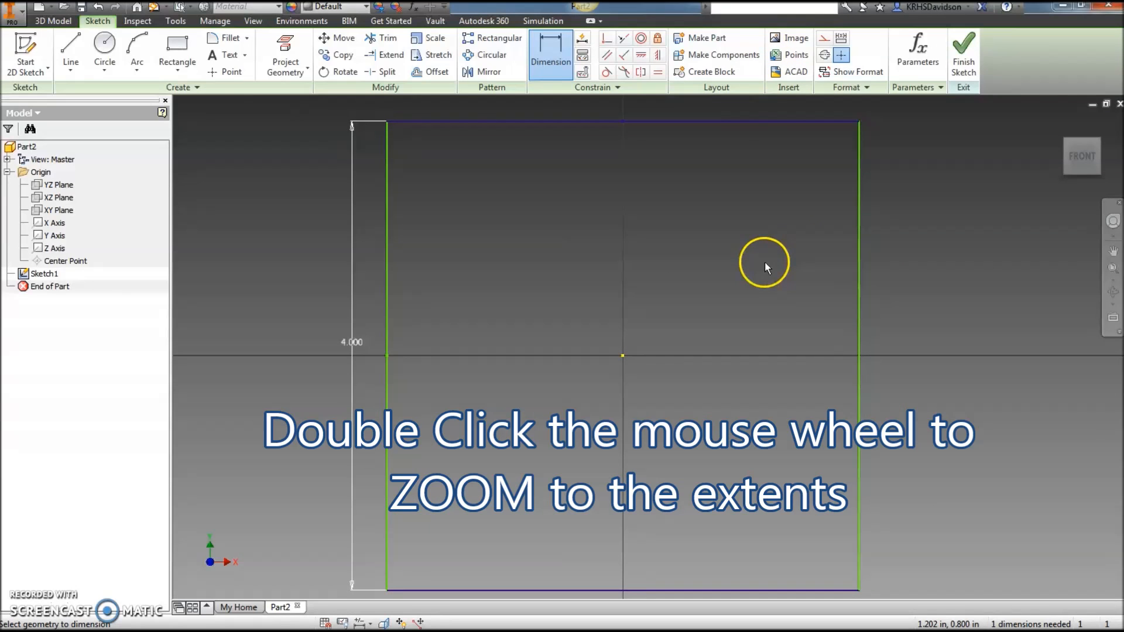
{"action": "mouse_move", "coordinate": [798, 303]}
{"action": "middle_mouse_down"}
{"action": "mouse_move", "coordinate": [738, 323]}
{"action": "mouse_move", "coordinate": [710, 301]}
{"action": "mouse_move", "coordinate": [688, 316]}
{"action": "mouse_move", "coordinate": [627, 321]}
{"action": "middle_mouse_up"}
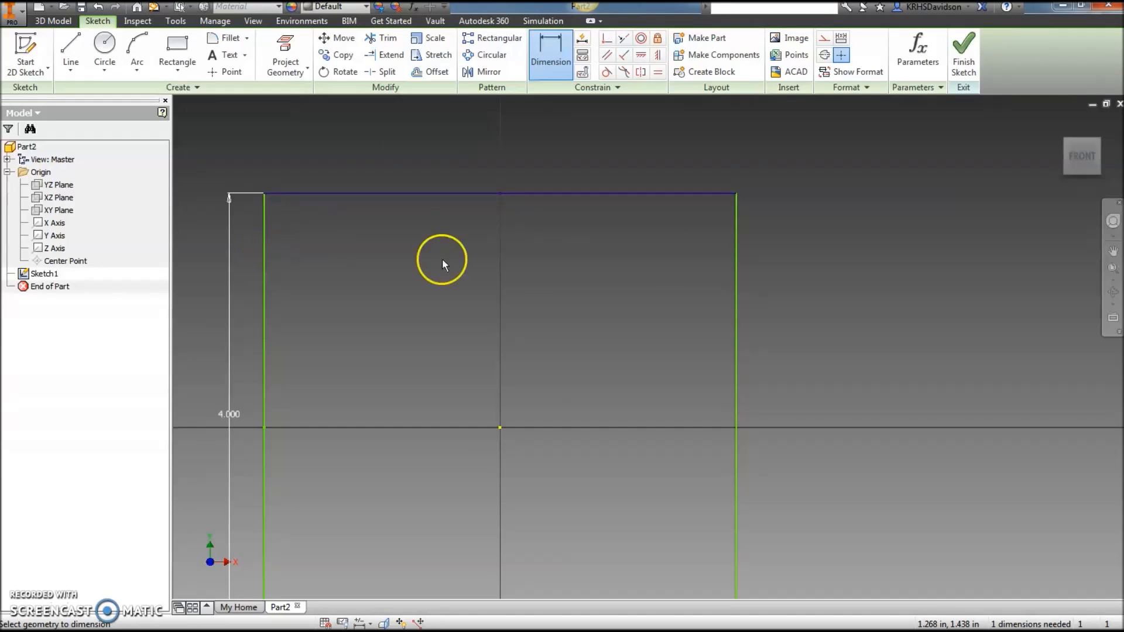
{"action": "left_click", "coordinate": [638, 195]}
{"action": "left_click", "coordinate": [567, 141]}
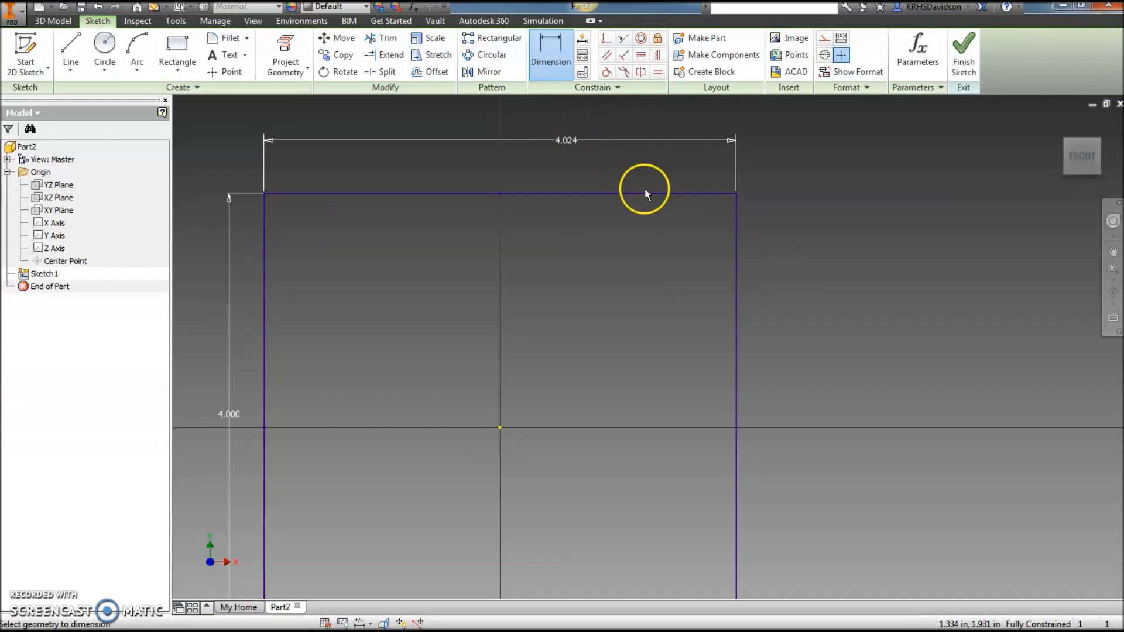
{"action": "scroll", "coordinate": [621, 290], "scroll_direction": "down", "scroll_amount": 2}
{"action": "scroll", "coordinate": [579, 289], "scroll_direction": "up", "scroll_amount": 3}
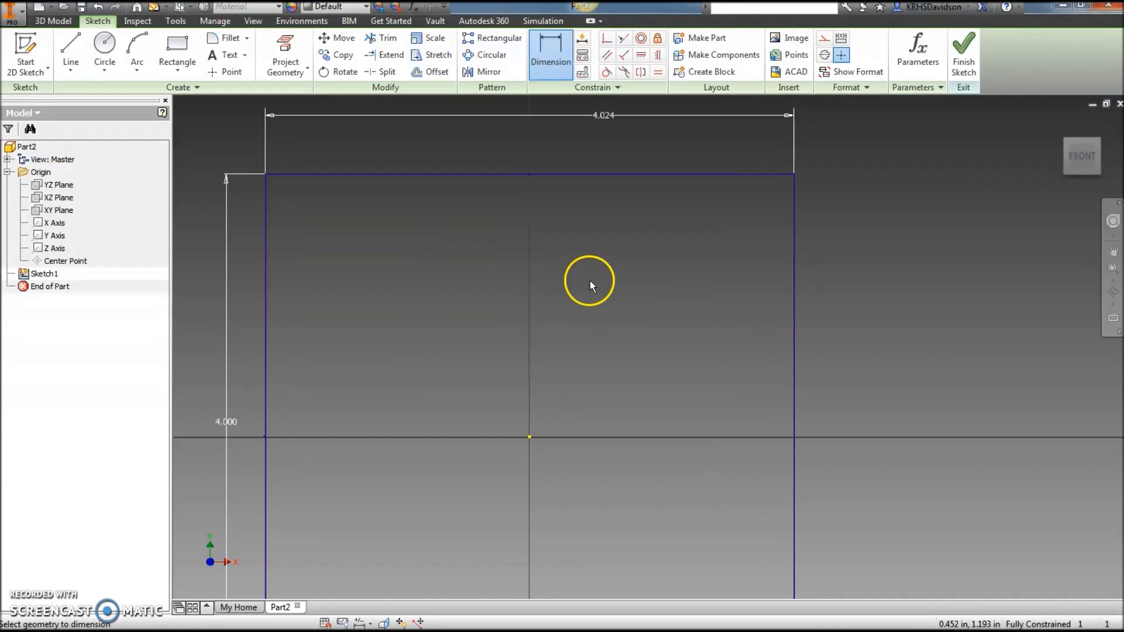
{"action": "scroll", "coordinate": [560, 284], "scroll_direction": "down", "scroll_amount": 2}
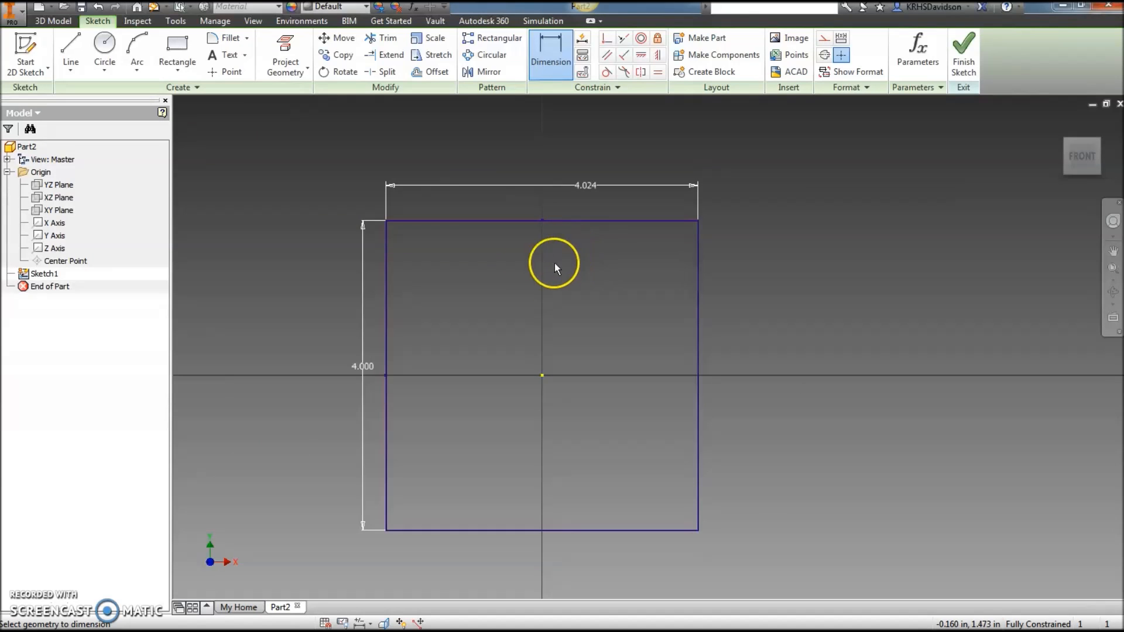
- Try a fixed value of 4 in for the top edge's dimension and undo that edit
{"action": "double_click", "coordinate": [588, 185]}
{"action": "type", "text": "45"}
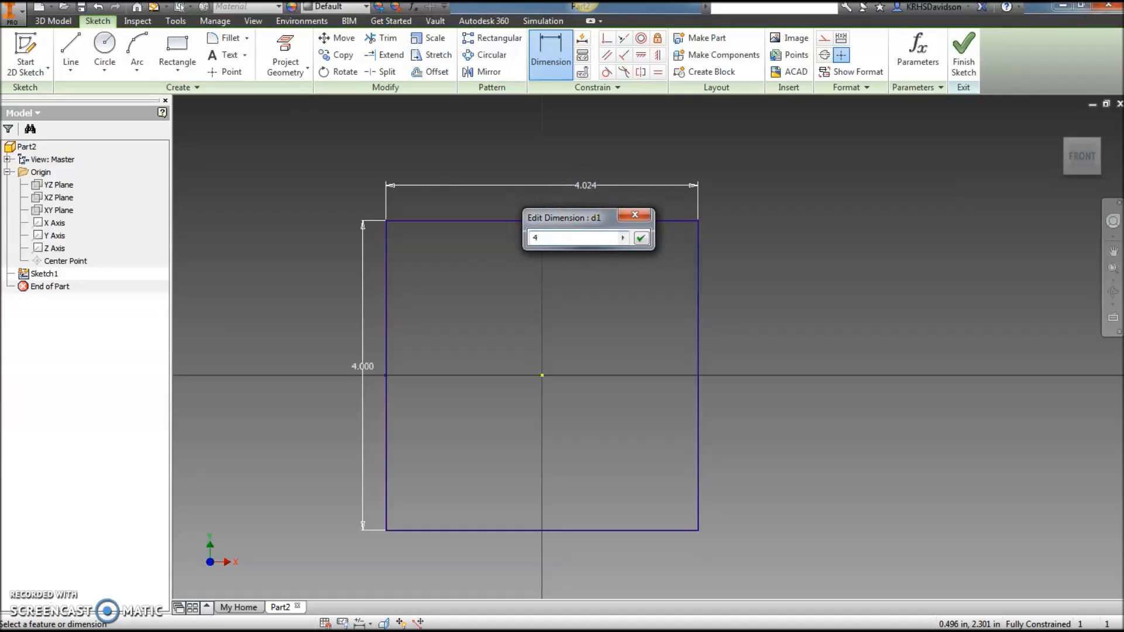
{"action": "key", "text": "Return"}
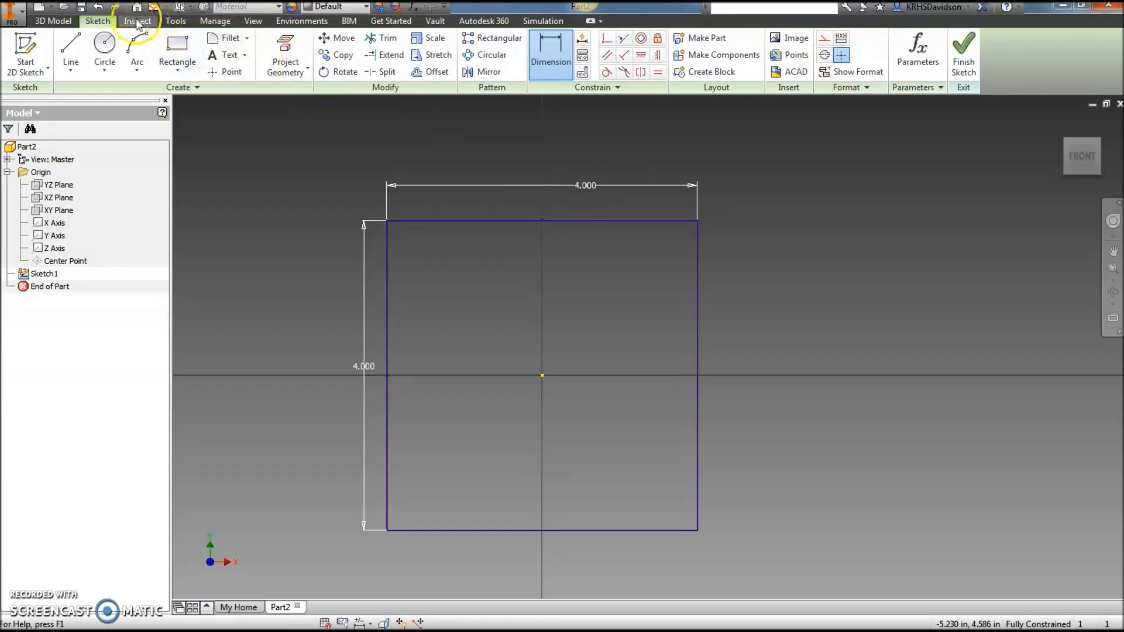
{"action": "left_click", "coordinate": [101, 8]}
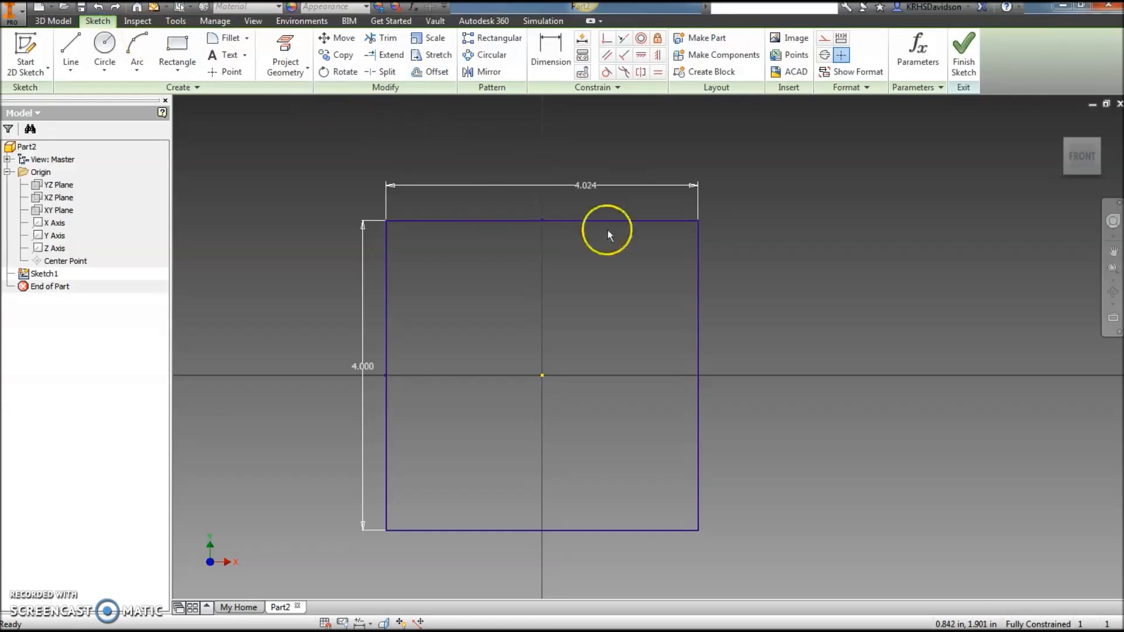
- Link the top edge's dimension to the left edge's dimension by setting its value to d0
{"action": "double_click", "coordinate": [589, 184]}
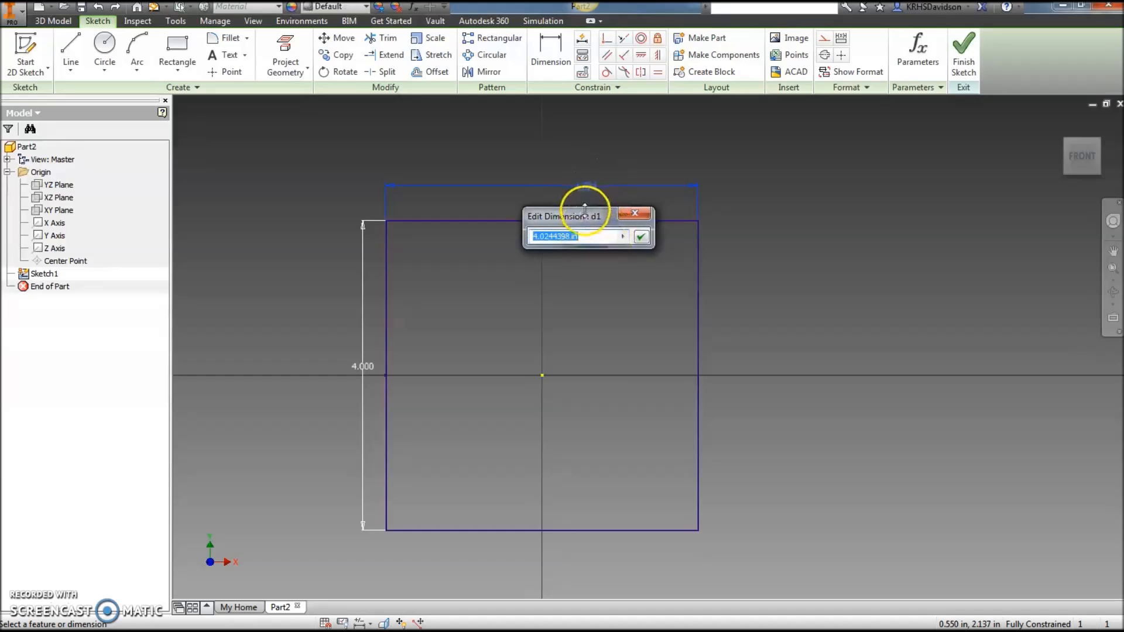
{"action": "left_click_drag", "start_coordinate": [585, 209], "coordinate": [662, 201]}
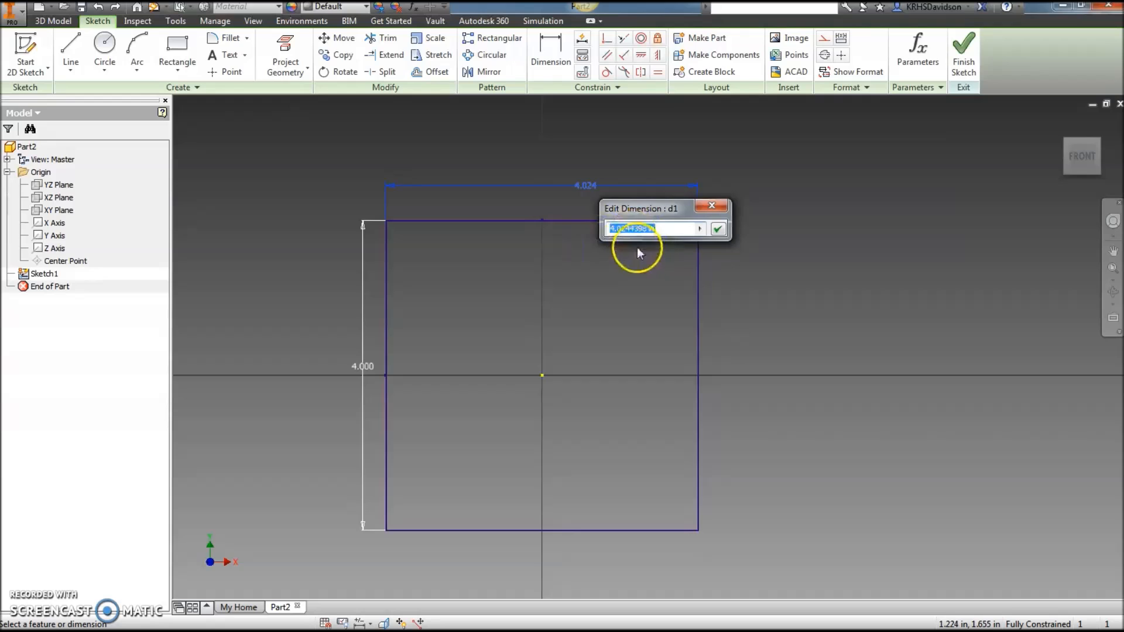
{"action": "left_click", "coordinate": [368, 370]}
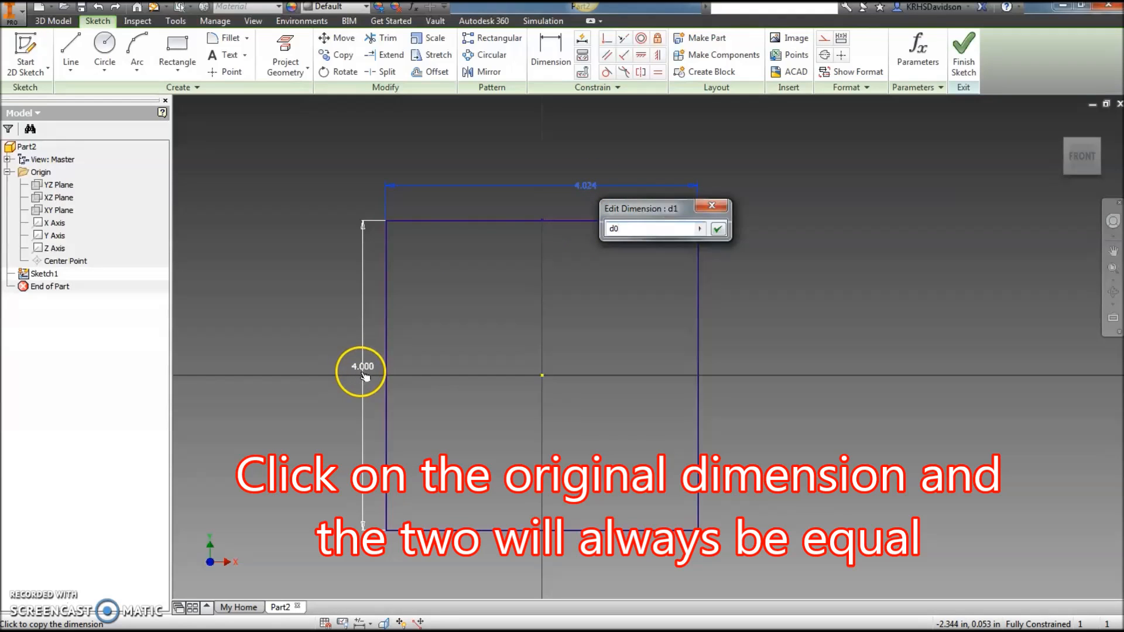
{"action": "left_click", "coordinate": [717, 228]}
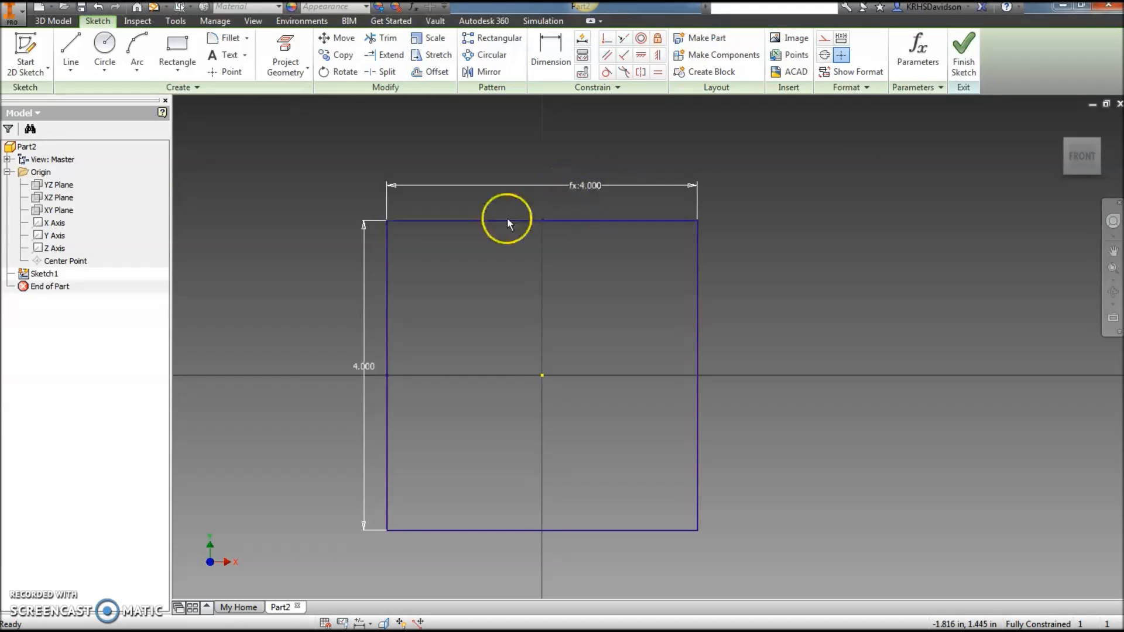
- Set the left edge's dimension to 5 in
{"action": "left_click", "coordinate": [353, 370]}
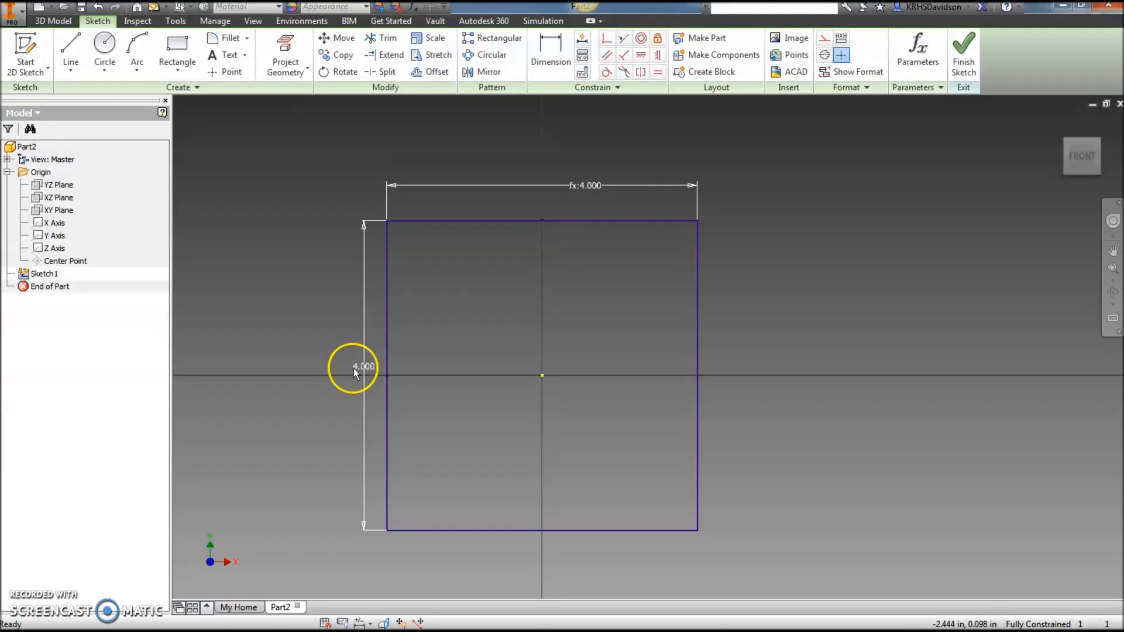
{"action": "double_click", "coordinate": [360, 366]}
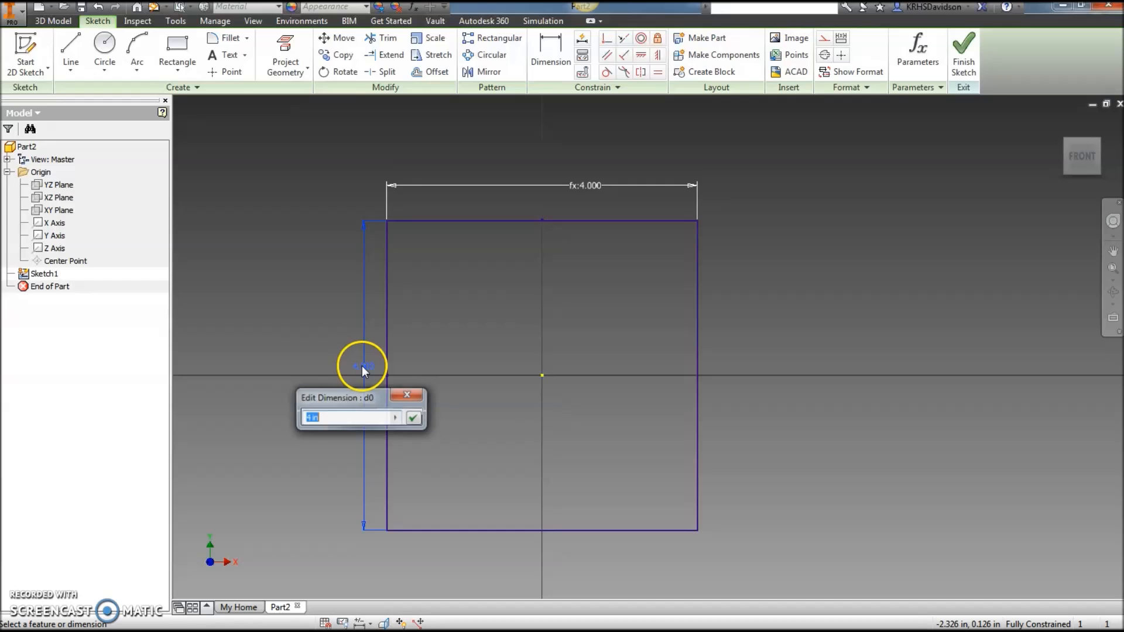
{"action": "type", "text": "5"}
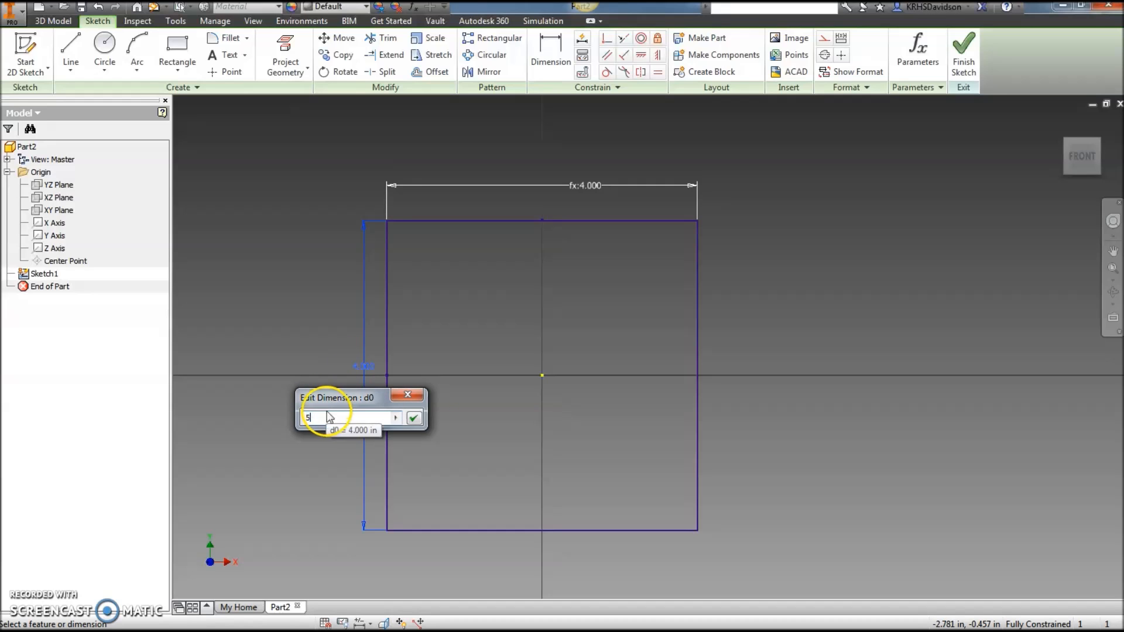
{"action": "left_click", "coordinate": [414, 418]}
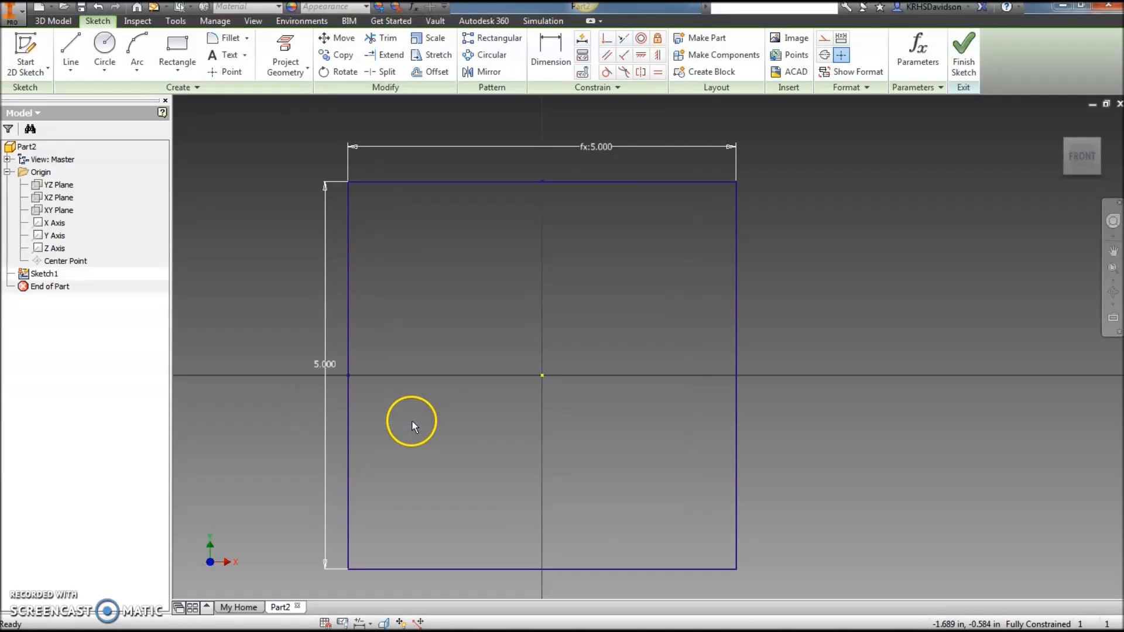
- Delete the top edge's dimension and apply an Equal constraint between the square's left and top edges instead
{"action": "right_click", "coordinate": [605, 148]}
{"action": "left_click", "coordinate": [601, 106]}
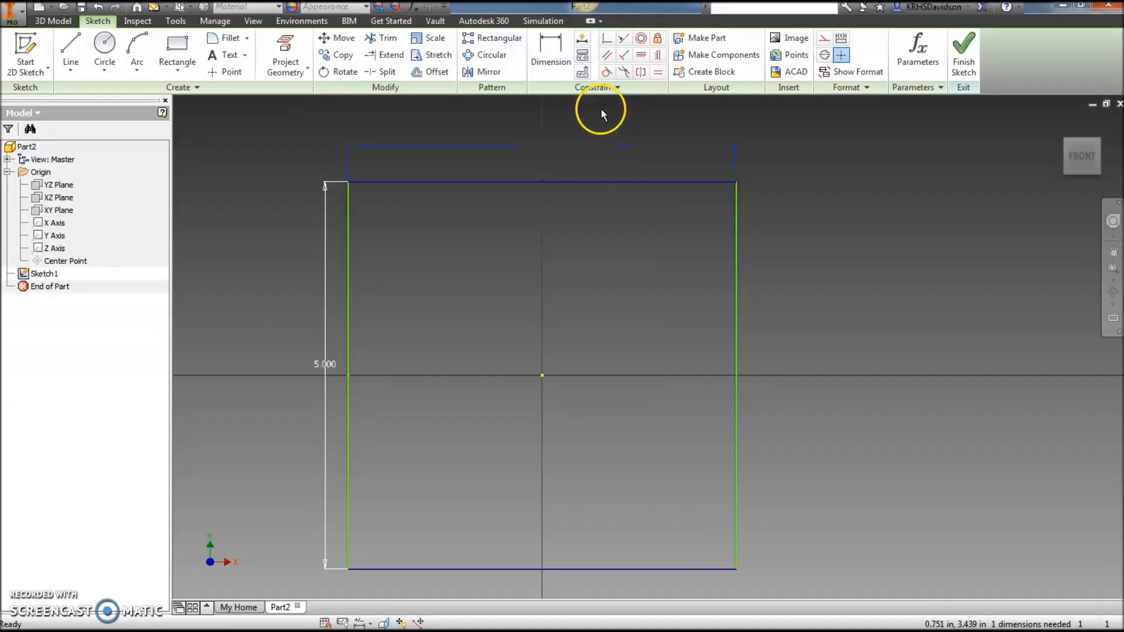
{"action": "left_click", "coordinate": [659, 73]}
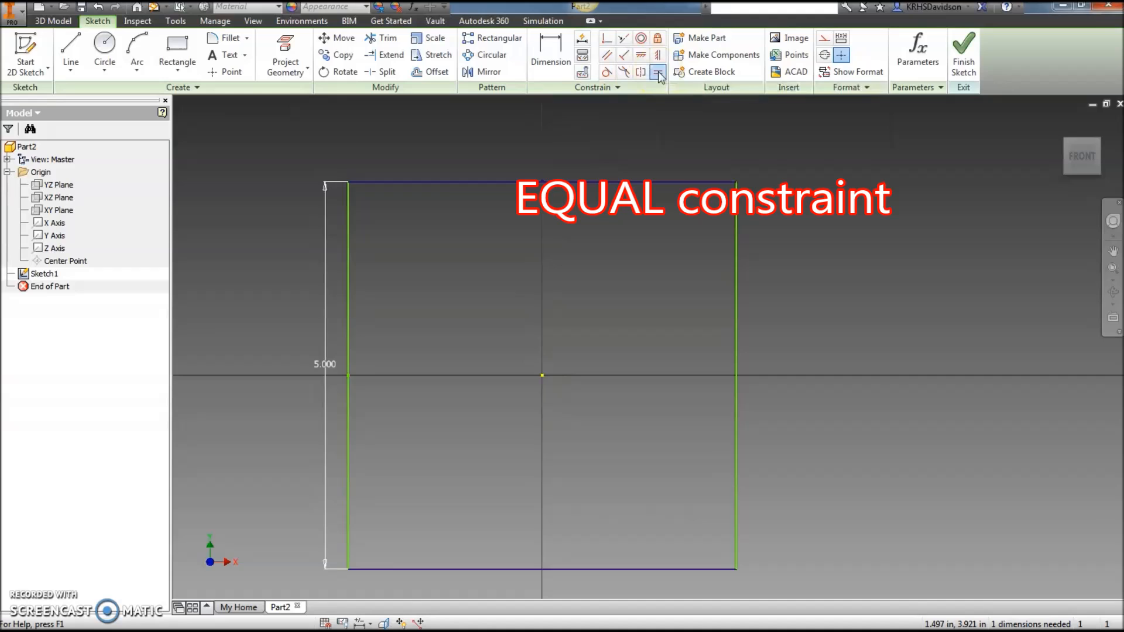
{"action": "left_click", "coordinate": [349, 235]}
{"action": "left_click", "coordinate": [421, 184]}
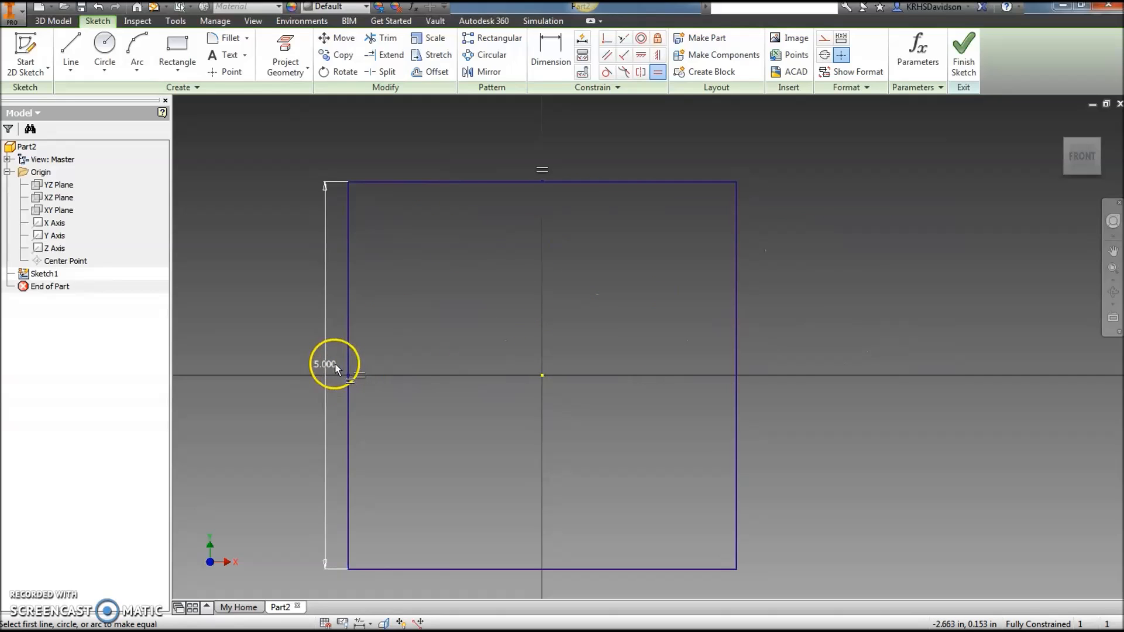
{"action": "key", "text": "Escape"}
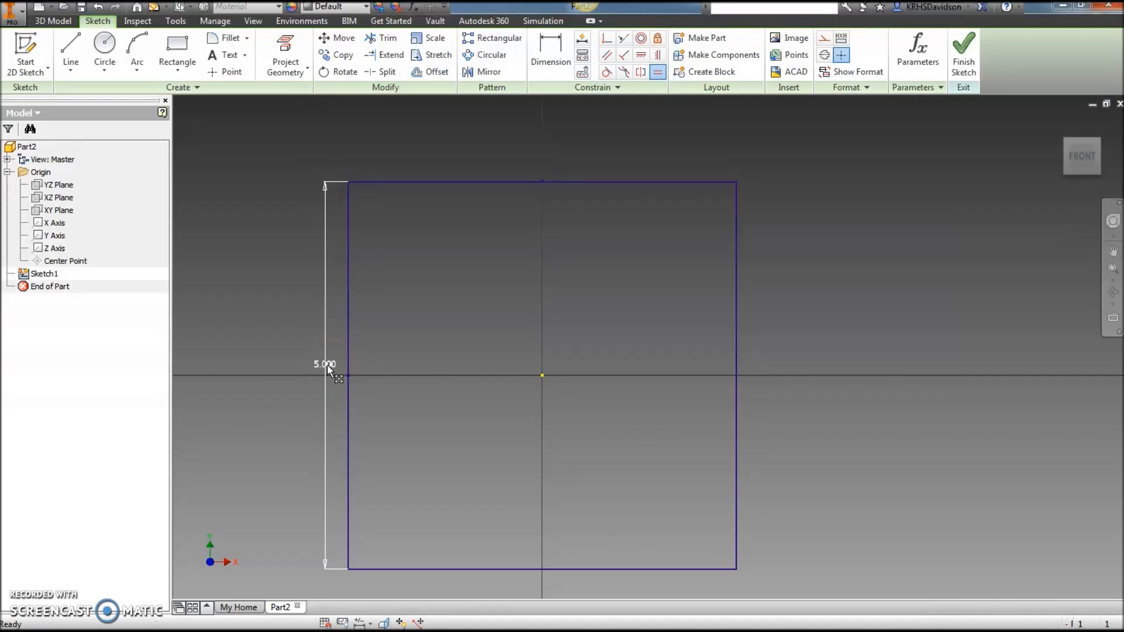
- Try a value of 4 in for the left edge's dimension
{"action": "double_click", "coordinate": [329, 365]}
{"action": "type", "text": "4"}
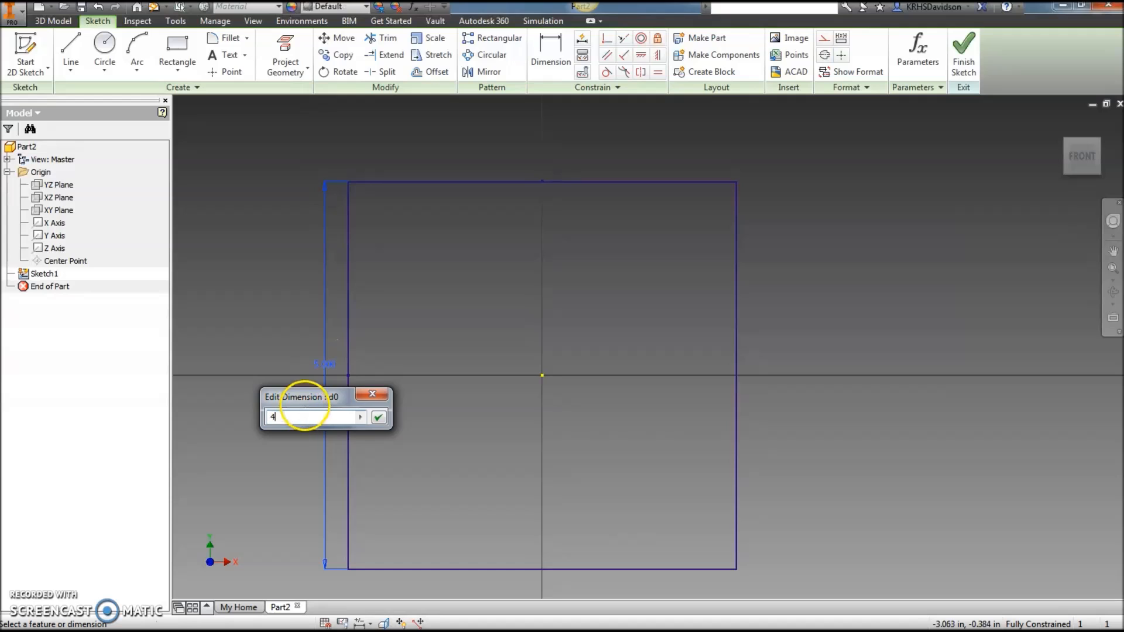
{"action": "left_click", "coordinate": [378, 417]}
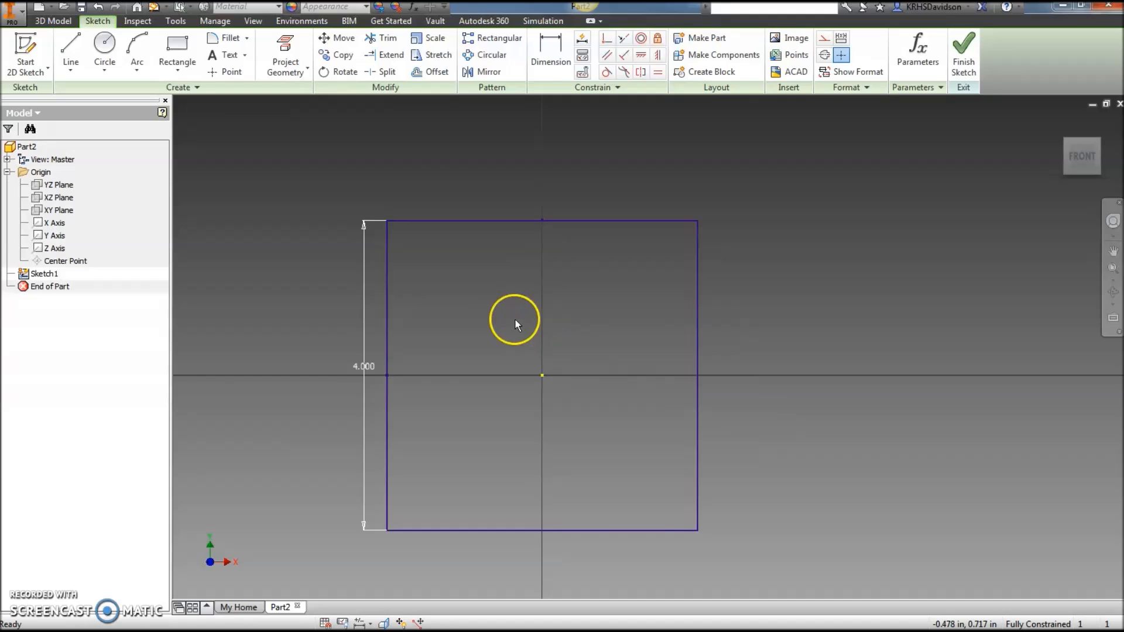
- Set the left edge's dimension to 5 in and finish the sketch
{"action": "double_click", "coordinate": [366, 368]}
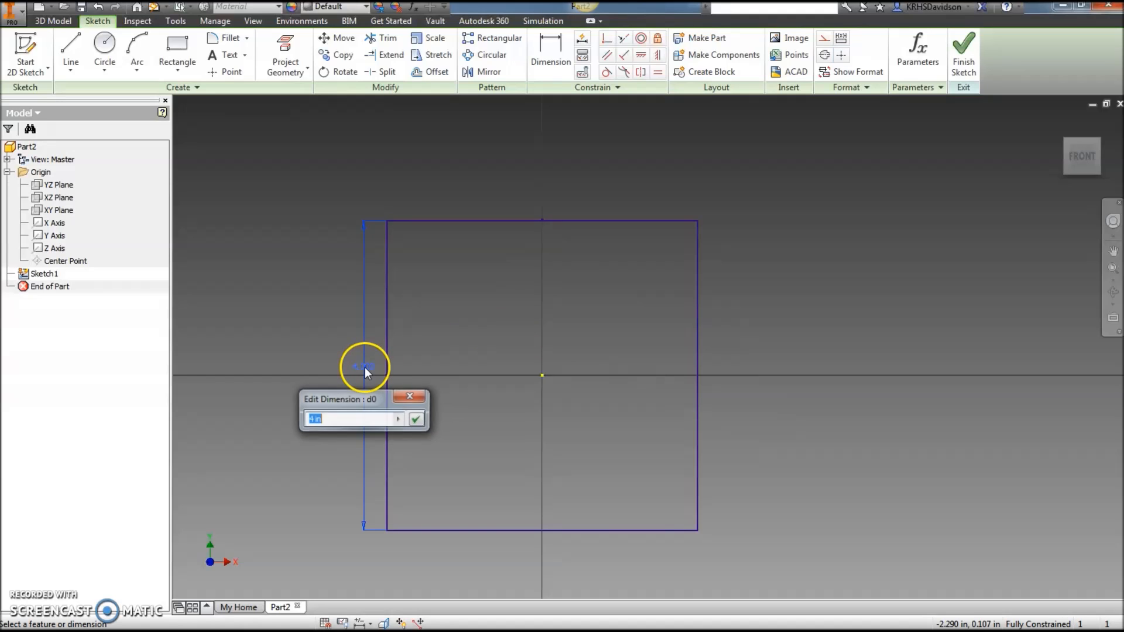
{"action": "left_click", "coordinate": [417, 420]}
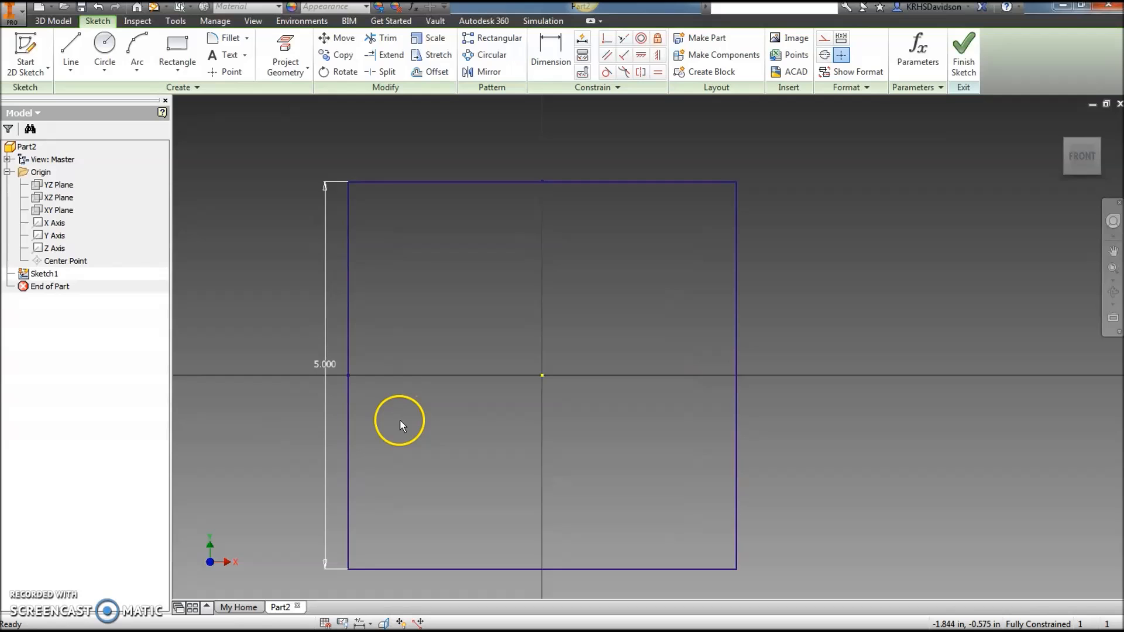
{"action": "left_click", "coordinate": [962, 50]}
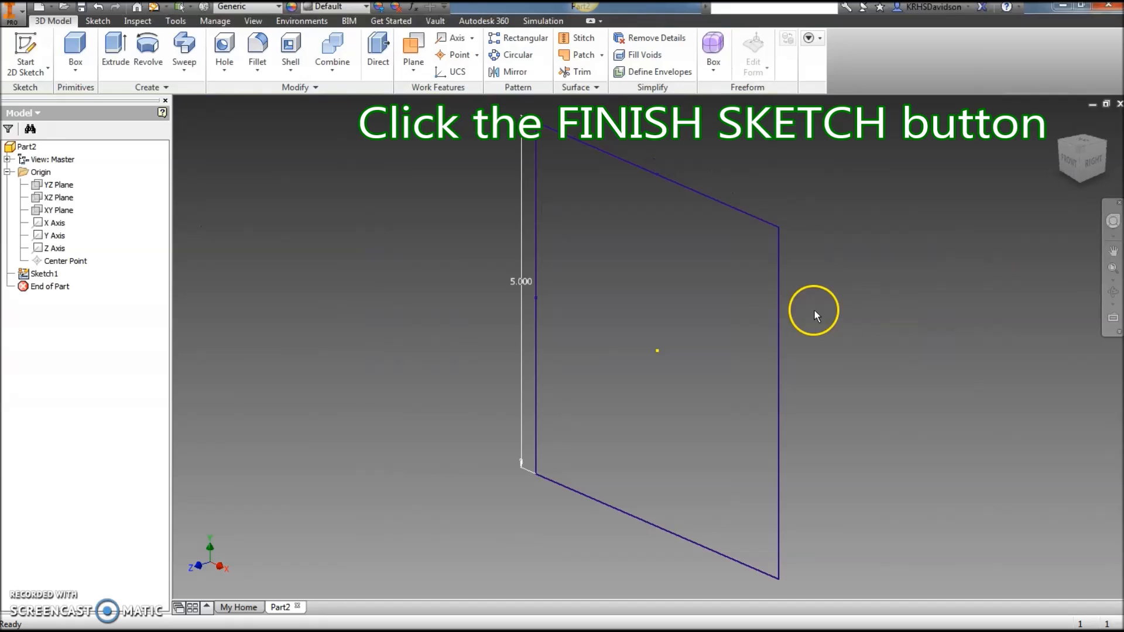
- Extrude the square 5 in backward from the sketch plane, after previewing the symmetric and asymmetric directions
{"action": "left_click", "coordinate": [122, 48]}
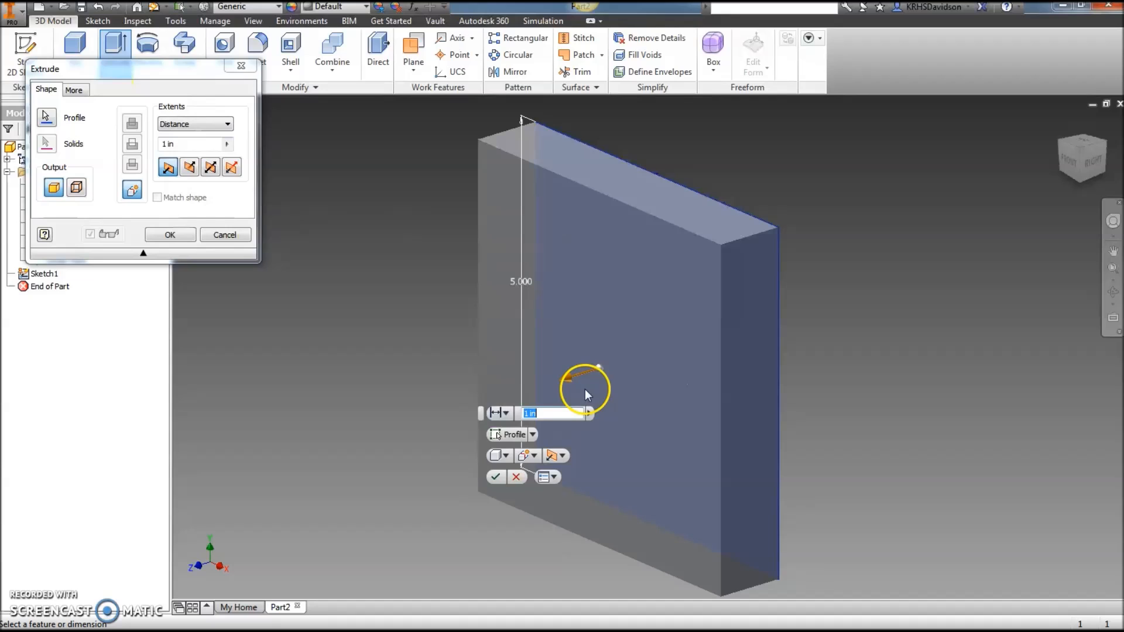
{"action": "left_click", "coordinate": [189, 168]}
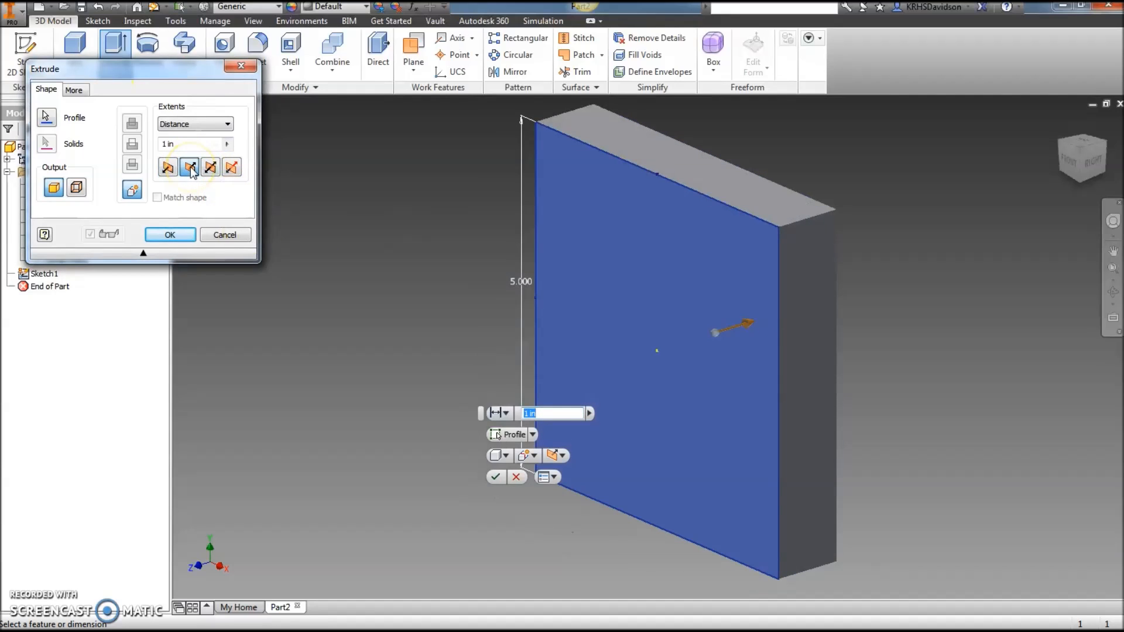
{"action": "left_click", "coordinate": [212, 169]}
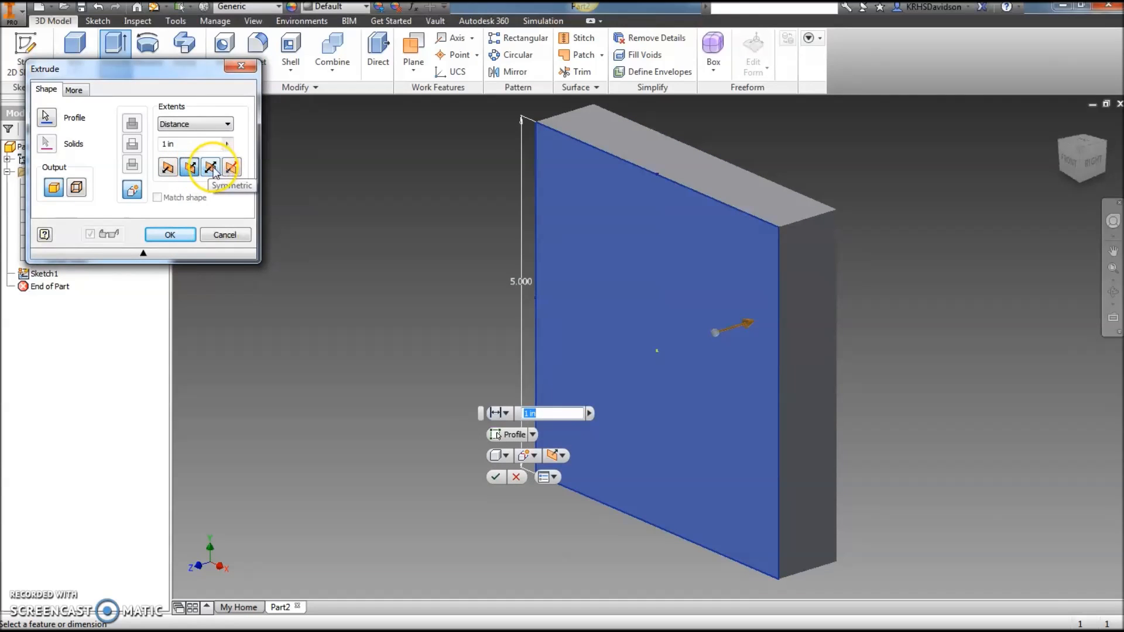
{"action": "left_click", "coordinate": [212, 168]}
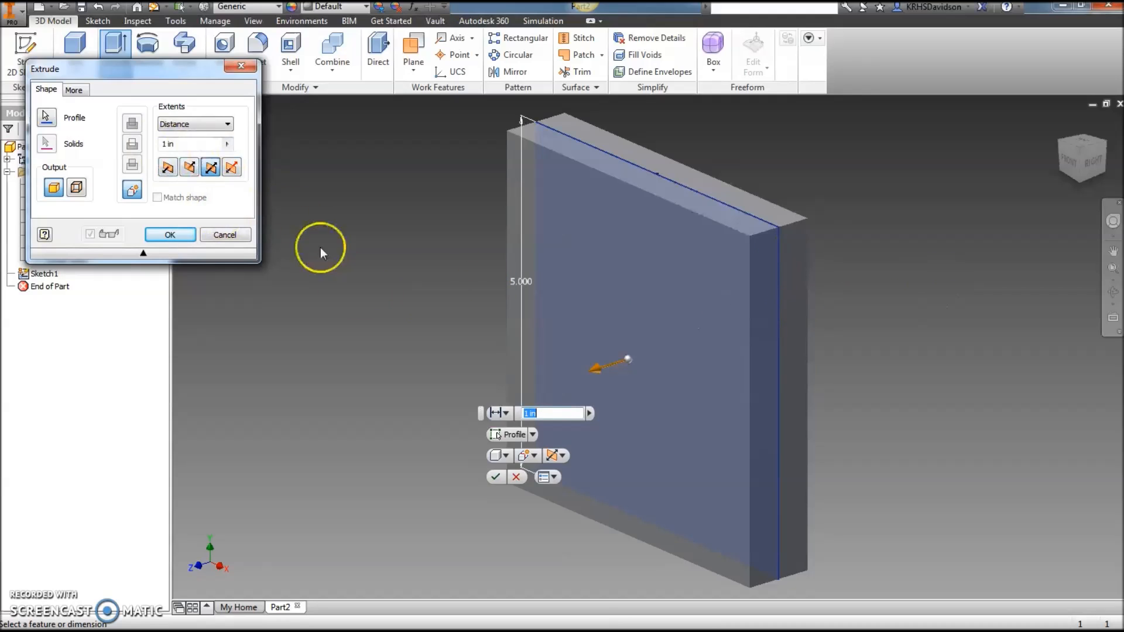
{"action": "left_click", "coordinate": [235, 170]}
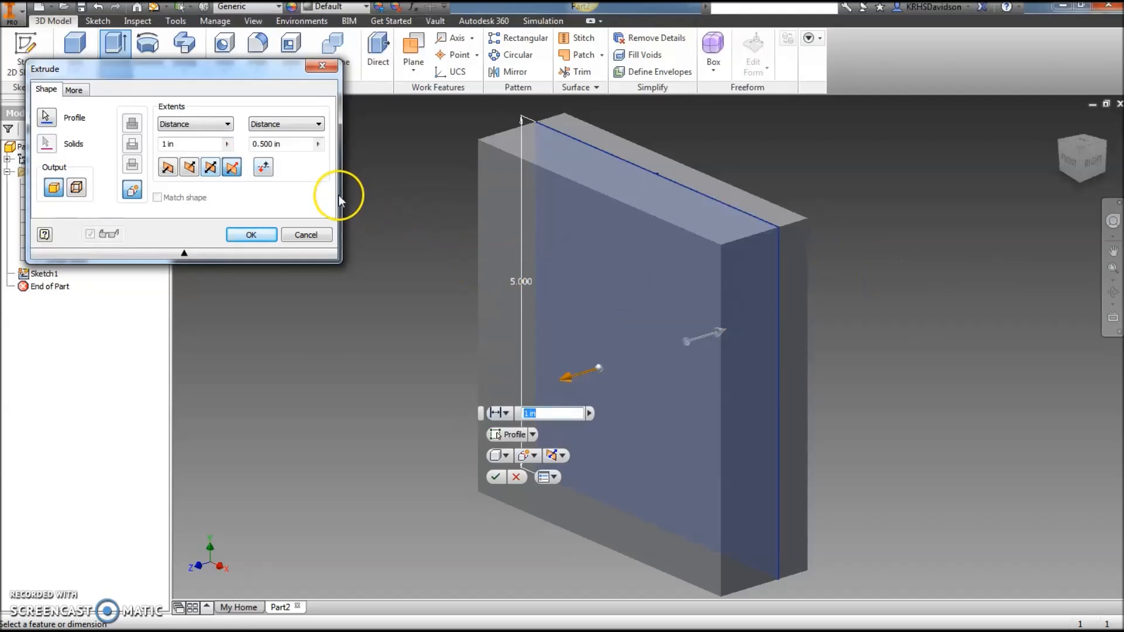
{"action": "left_click", "coordinate": [190, 168]}
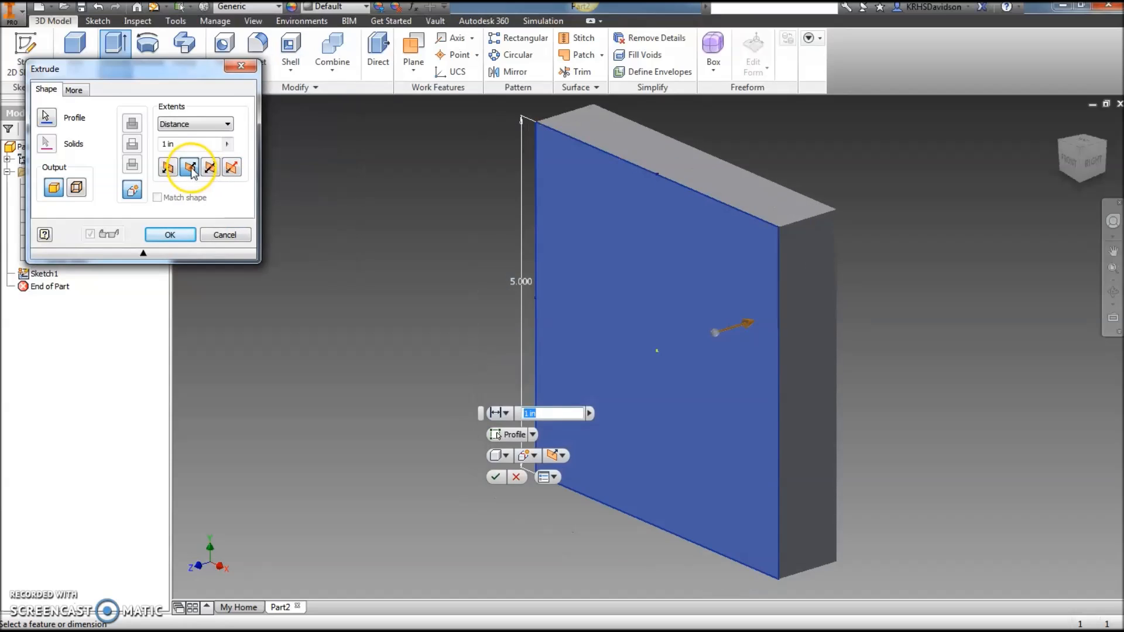
{"action": "left_click", "coordinate": [164, 144]}
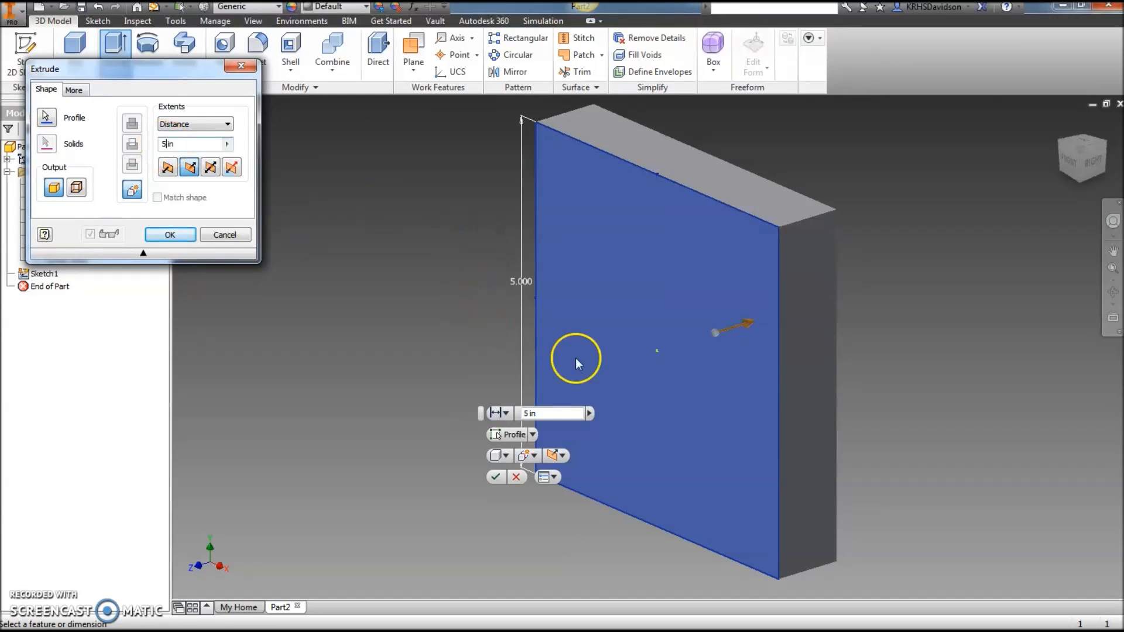
{"action": "left_click", "coordinate": [500, 476]}
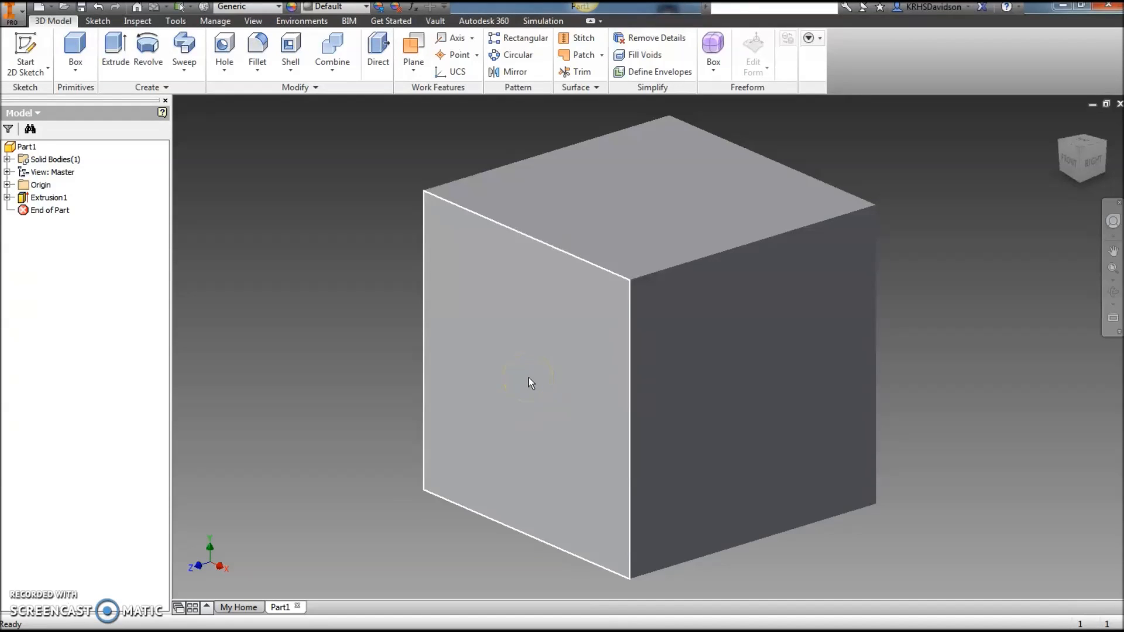
- Start a new sketch on the cube's front face and draw a circle about 2 in in diameter, up and left of the origin
{"action": "right_click", "coordinate": [522, 347]}
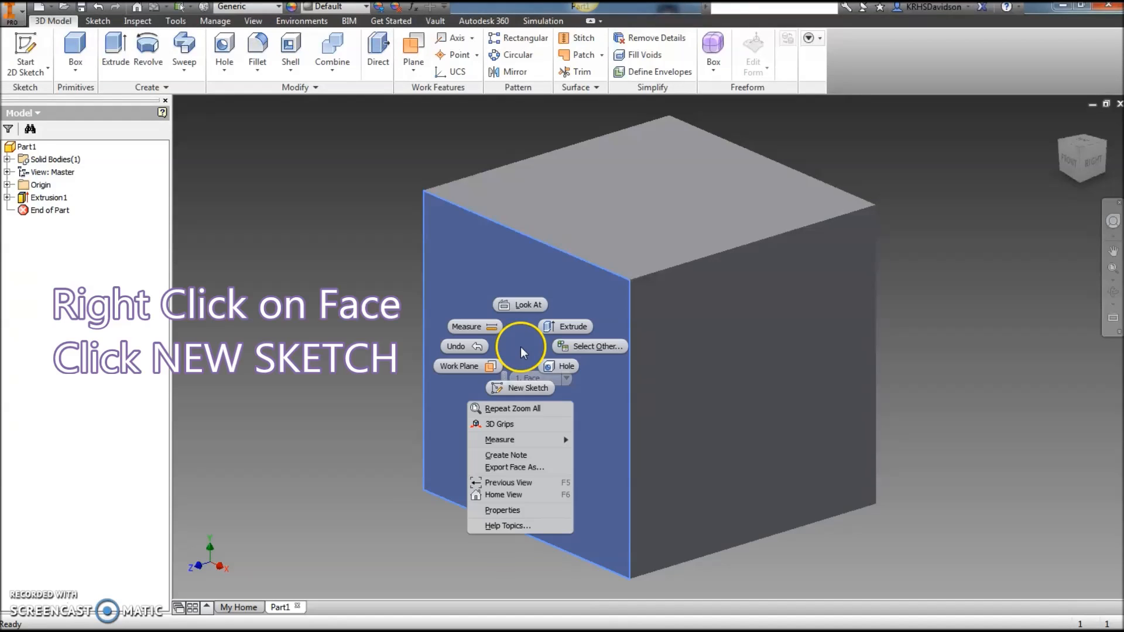
{"action": "left_click", "coordinate": [521, 389]}
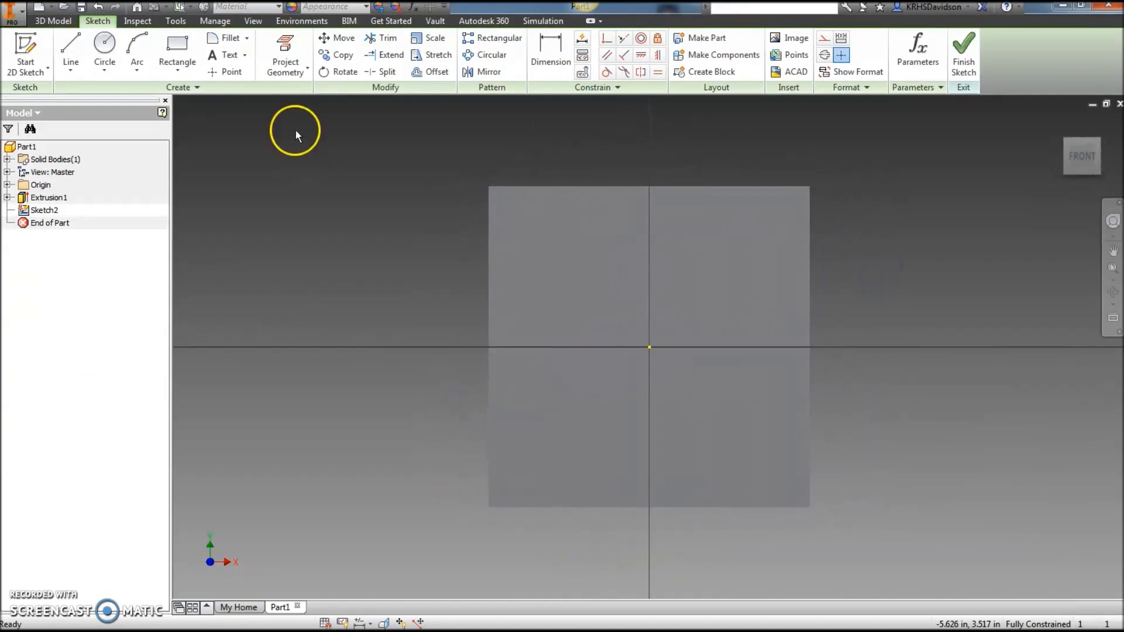
{"action": "left_click", "coordinate": [104, 46]}
{"action": "left_click", "coordinate": [618, 303]}
{"action": "left_click", "coordinate": [677, 326]}
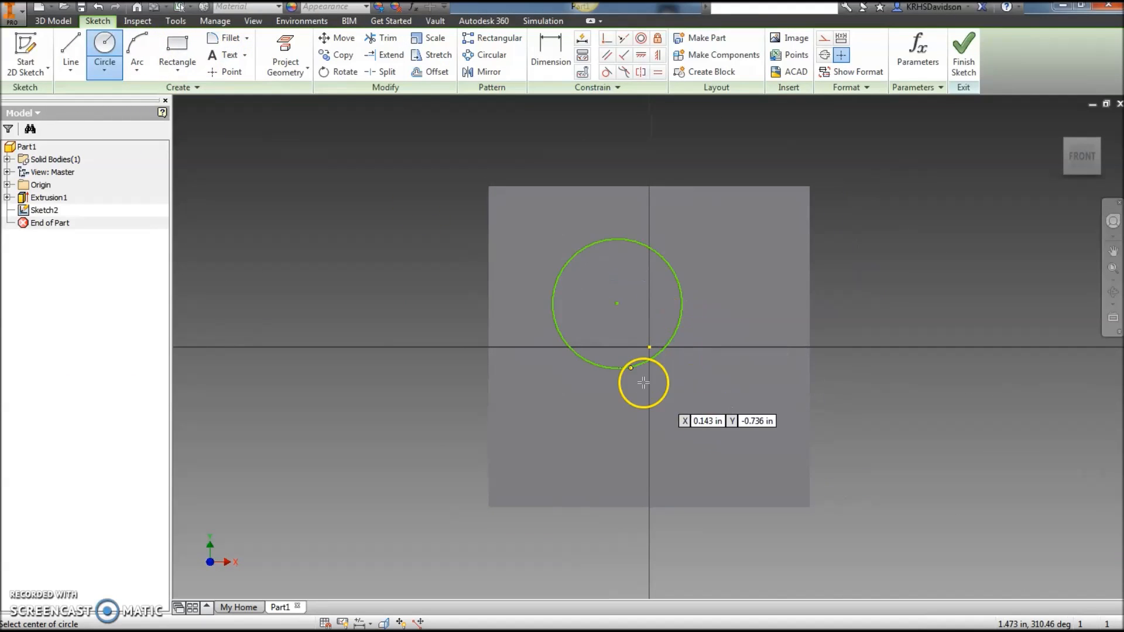
- Make the circle's centre coincident with the origin point at the middle of the front face
{"action": "left_click", "coordinate": [607, 39]}
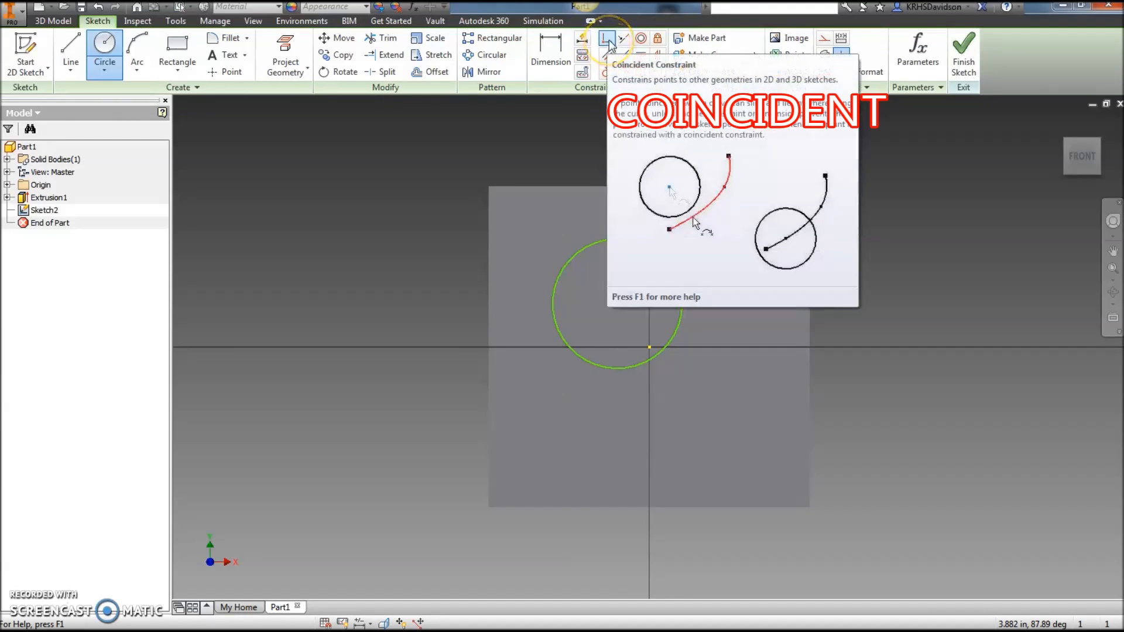
{"action": "left_click", "coordinate": [607, 40]}
{"action": "left_click", "coordinate": [618, 303]}
{"action": "left_click", "coordinate": [650, 347]}
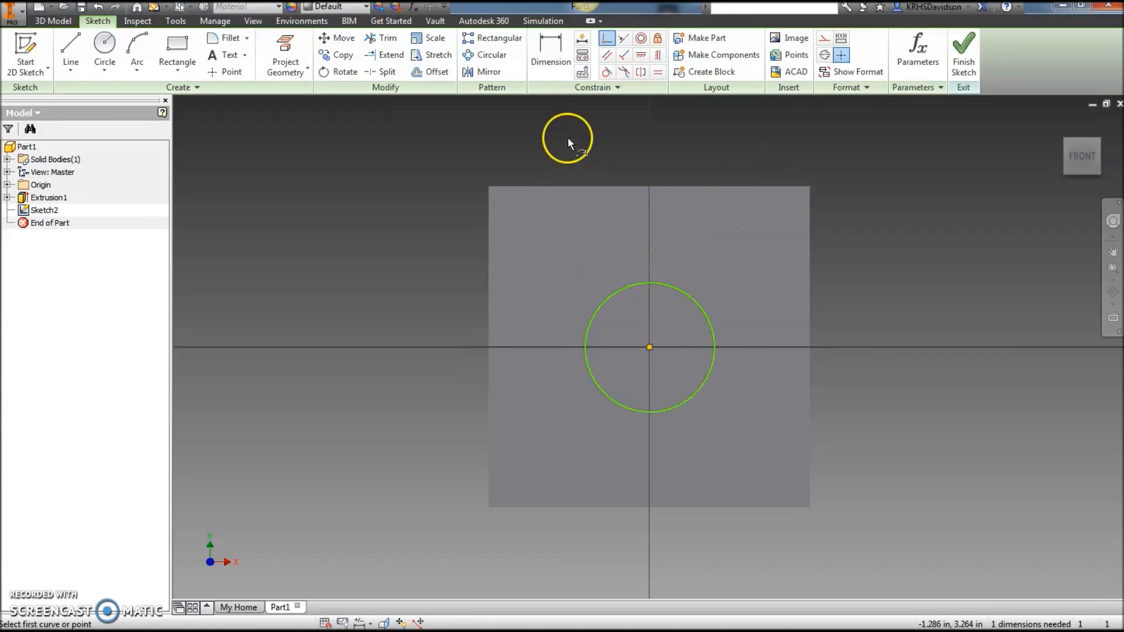
- Dimension the circle's diameter at 2 in and finish the sketch
{"action": "left_click", "coordinate": [555, 52]}
{"action": "left_click", "coordinate": [700, 305]}
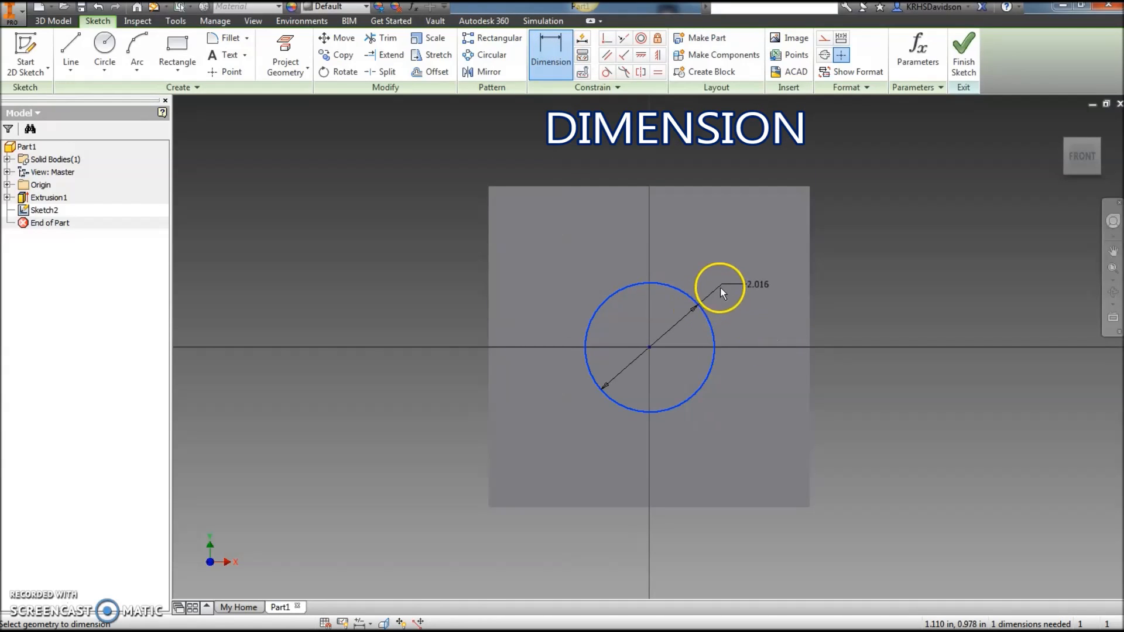
{"action": "left_click", "coordinate": [732, 265]}
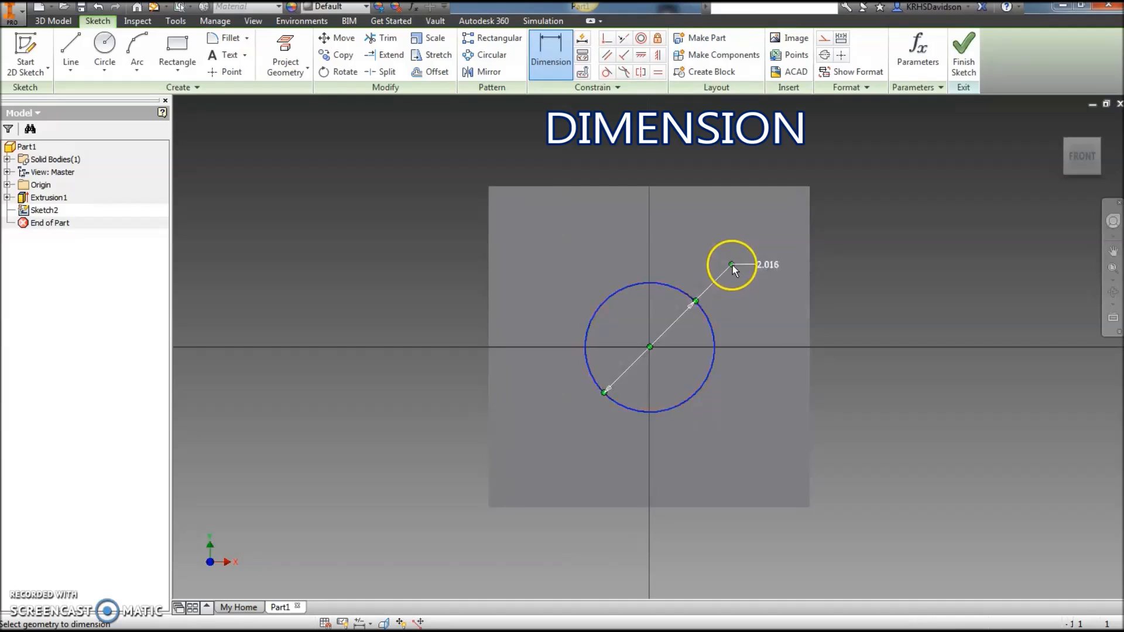
{"action": "left_click", "coordinate": [767, 266]}
{"action": "left_click", "coordinate": [765, 316]}
{"action": "left_click_drag", "start_coordinate": [765, 316], "coordinate": [686, 316]}
{"action": "type", "text": "2"}
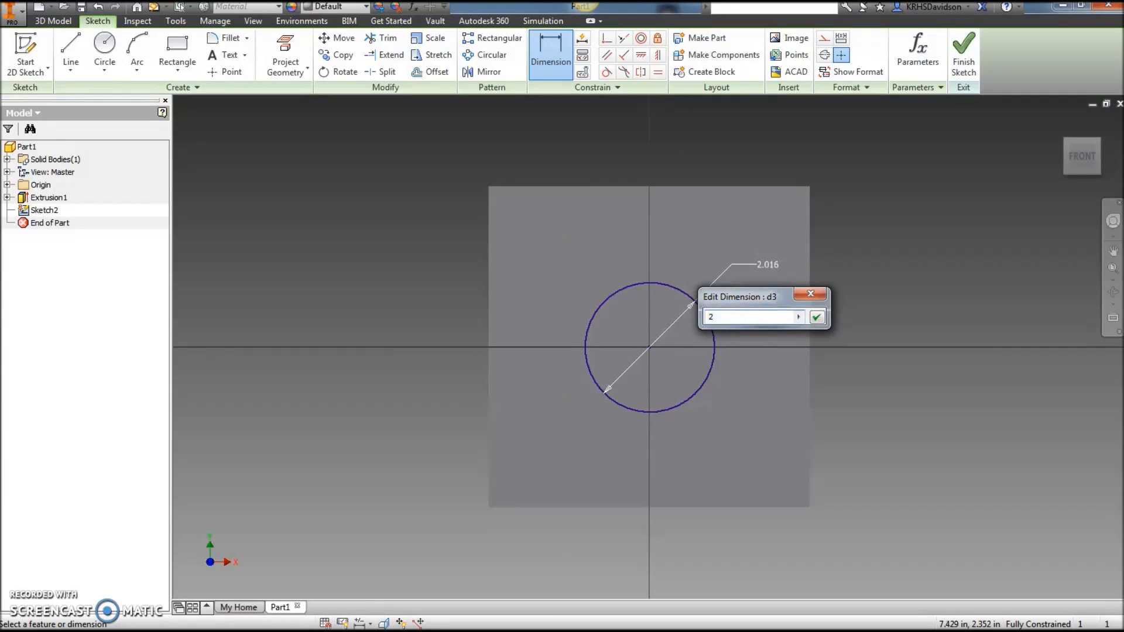
{"action": "key", "text": "Return"}
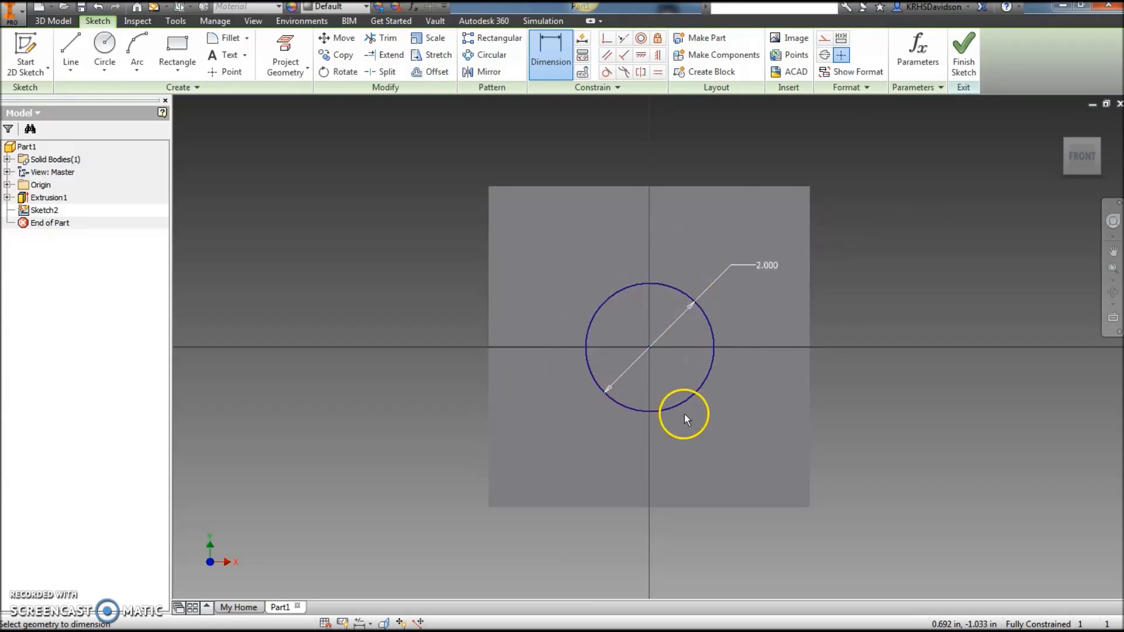
{"action": "left_click", "coordinate": [960, 47]}
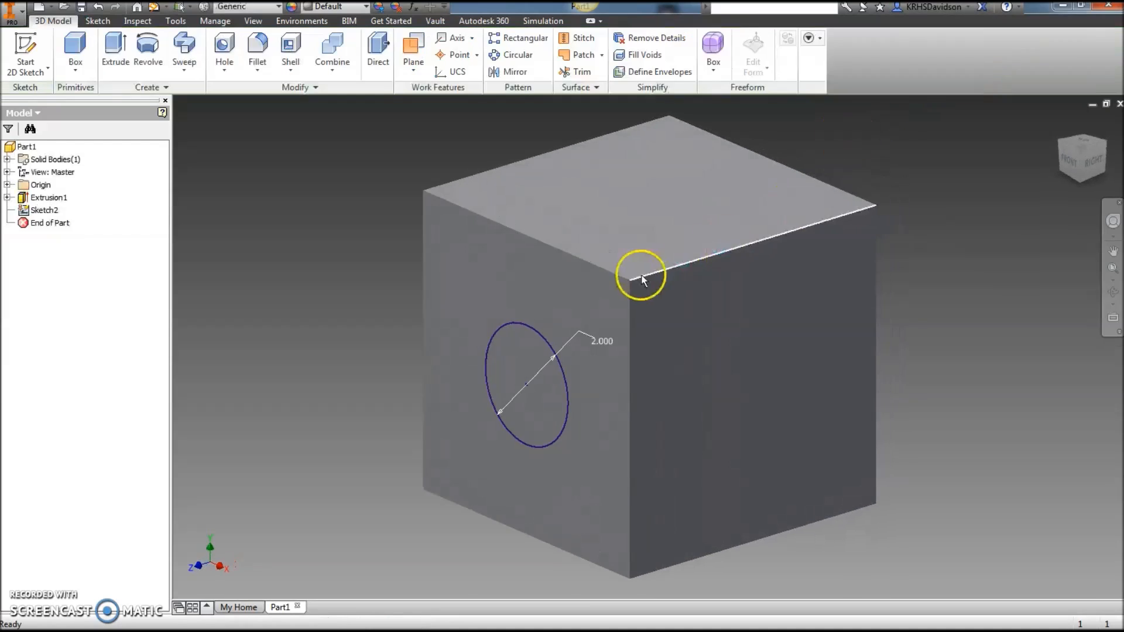
- Set up an extrusion of the circle outward from the cube's front face with a distance of 10 in
{"action": "left_click", "coordinate": [113, 50]}
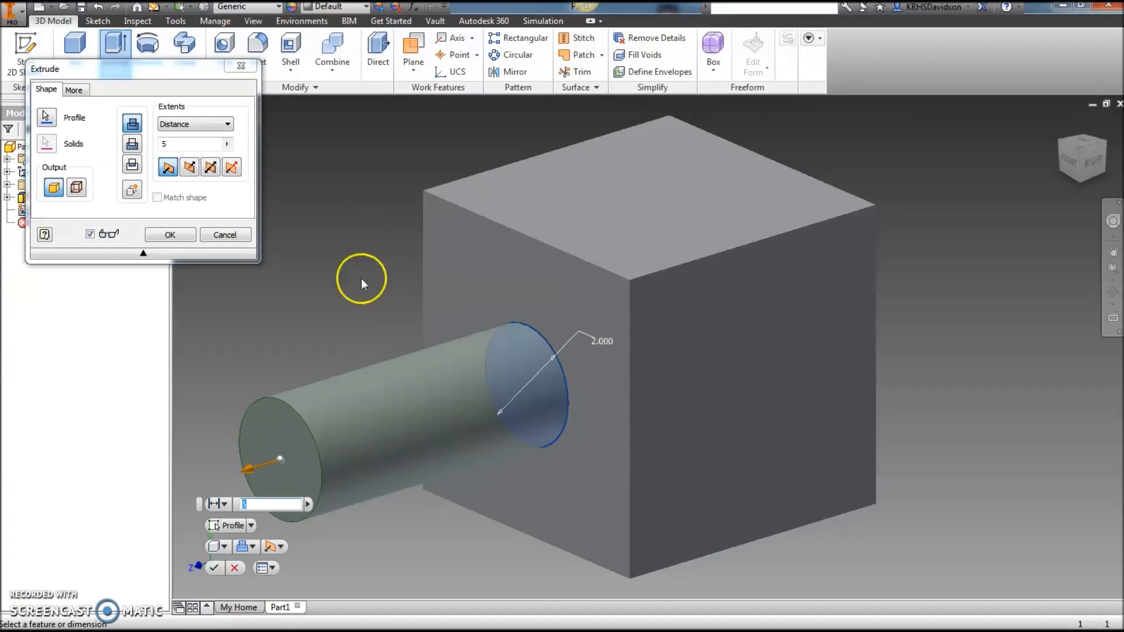
{"action": "left_click", "coordinate": [174, 143]}
{"action": "type", "text": "1"}
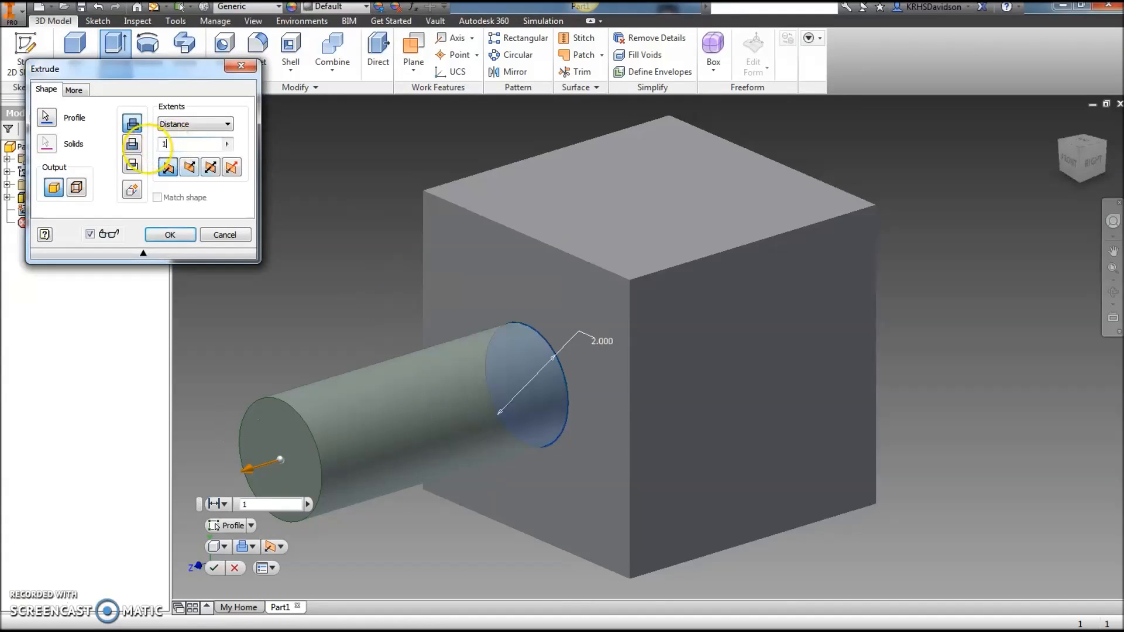
{"action": "type", "text": "0"}
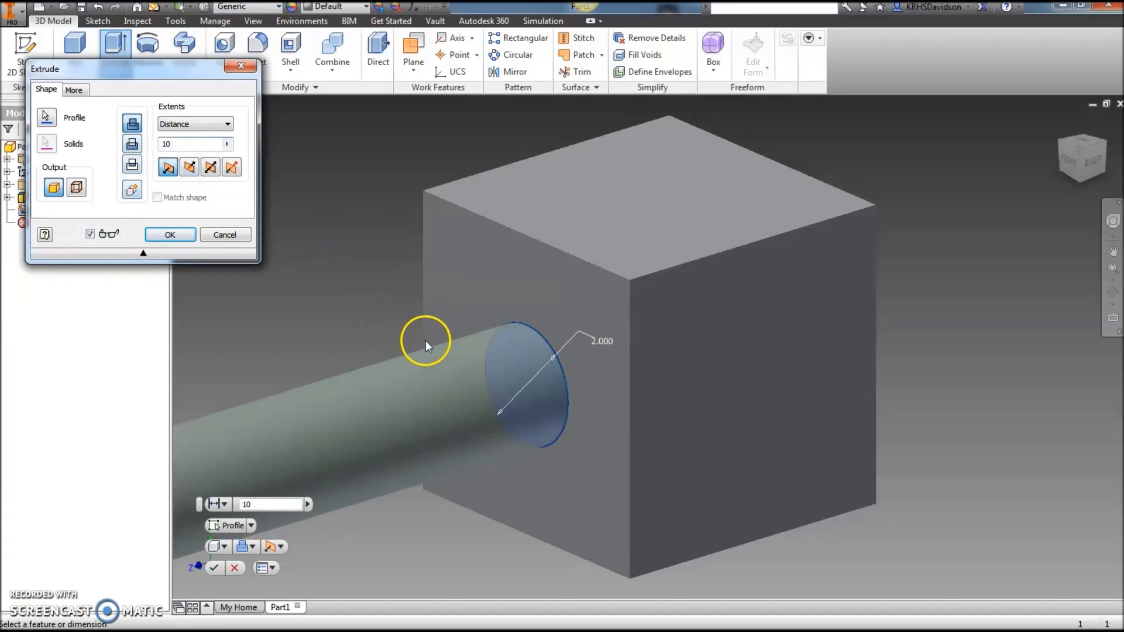
{"action": "scroll", "coordinate": [428, 340], "scroll_direction": "up", "scroll_amount": 3}
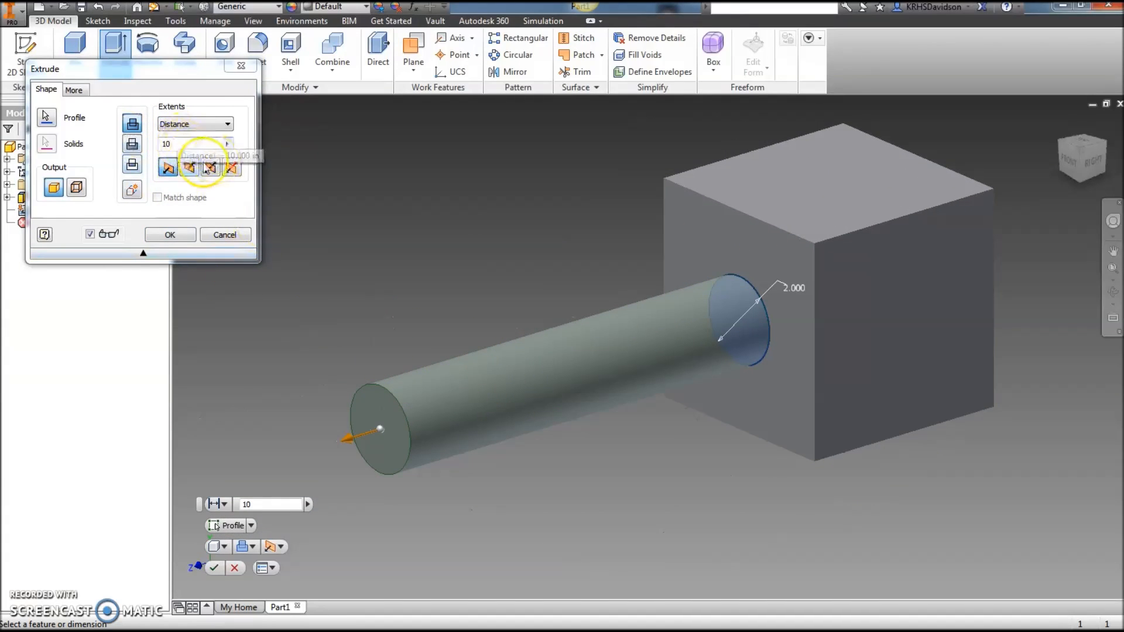
- Cut the 2 in circle from the front face through the entire cube with the extrusion extents set to All
{"action": "left_click", "coordinate": [188, 167]}
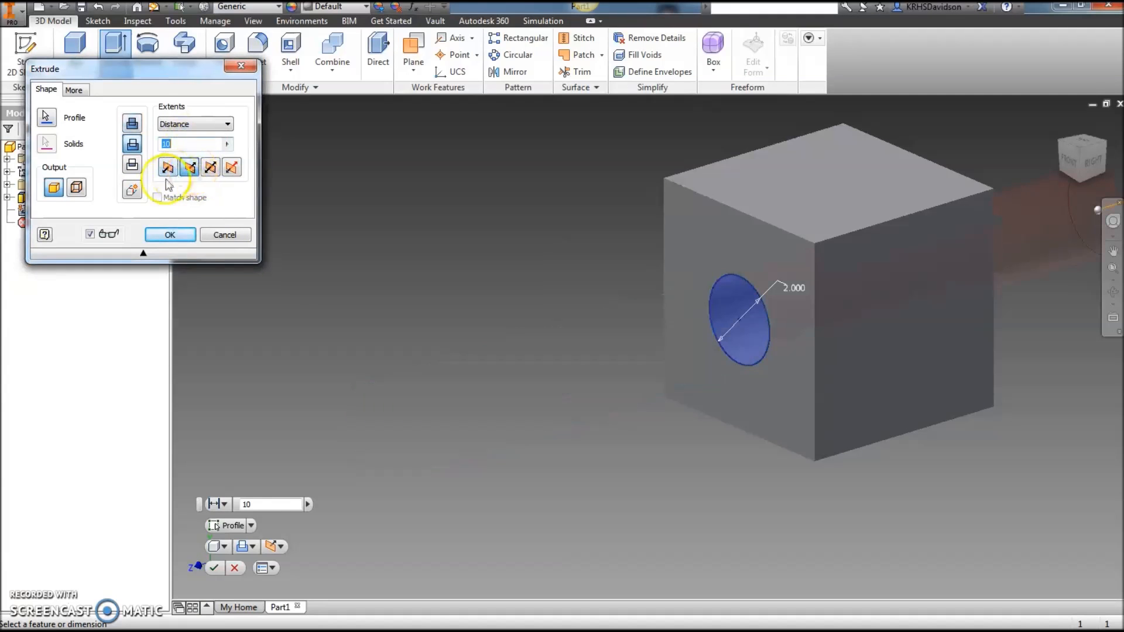
{"action": "middle_click_drag", "start_coordinate": [334, 251], "coordinate": [229, 343]}
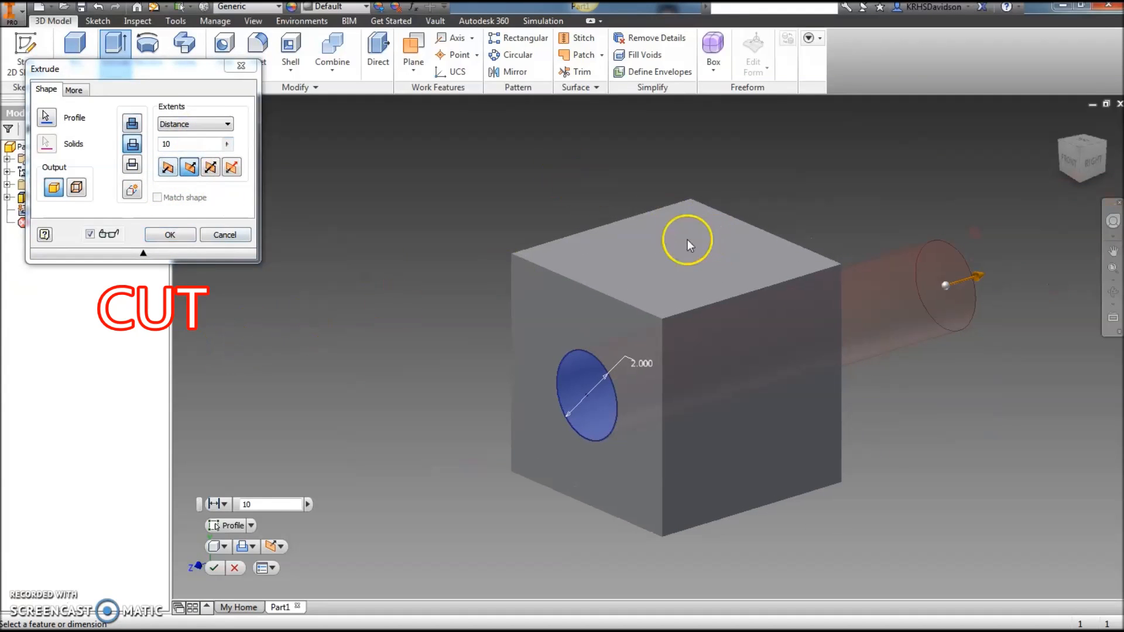
{"action": "left_click_drag", "start_coordinate": [179, 145], "coordinate": [159, 145]}
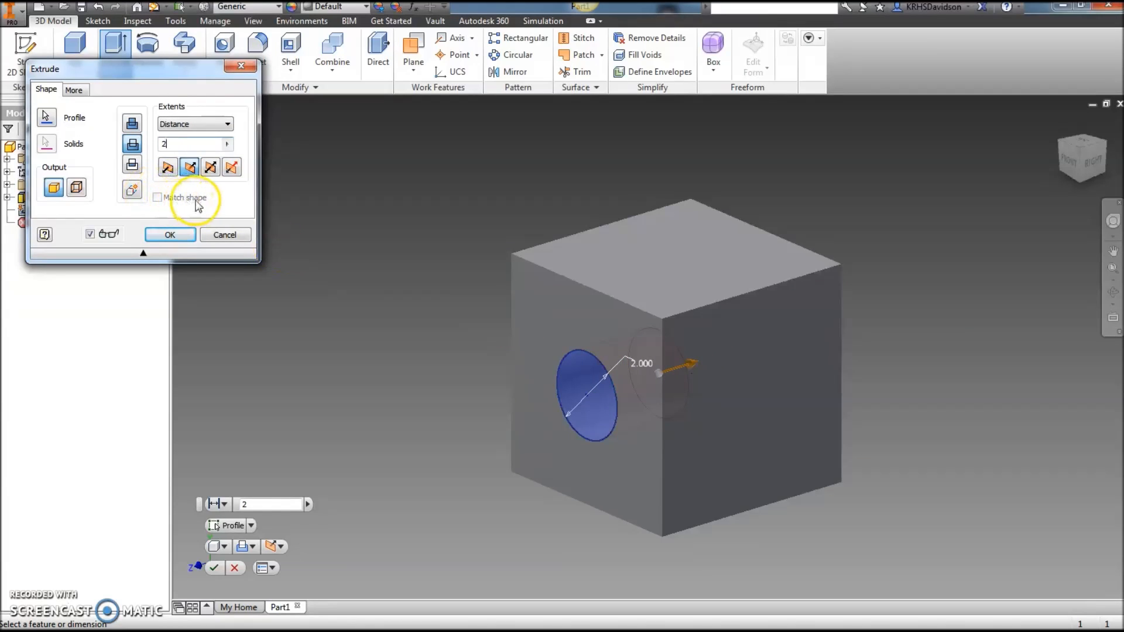
{"action": "left_click", "coordinate": [227, 125]}
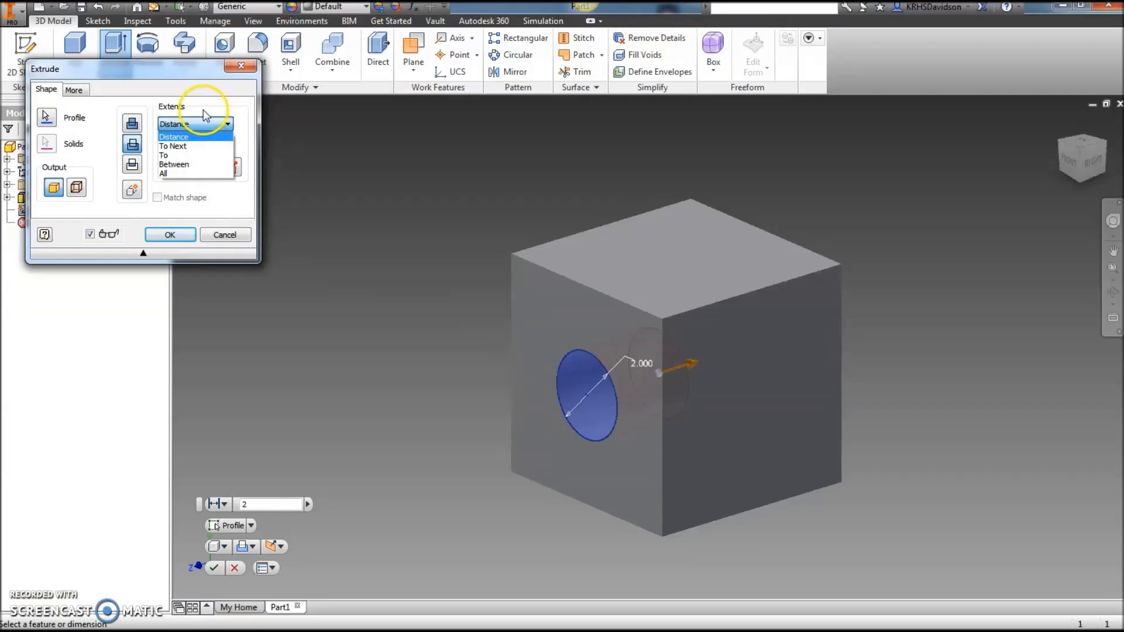
{"action": "left_click", "coordinate": [166, 174]}
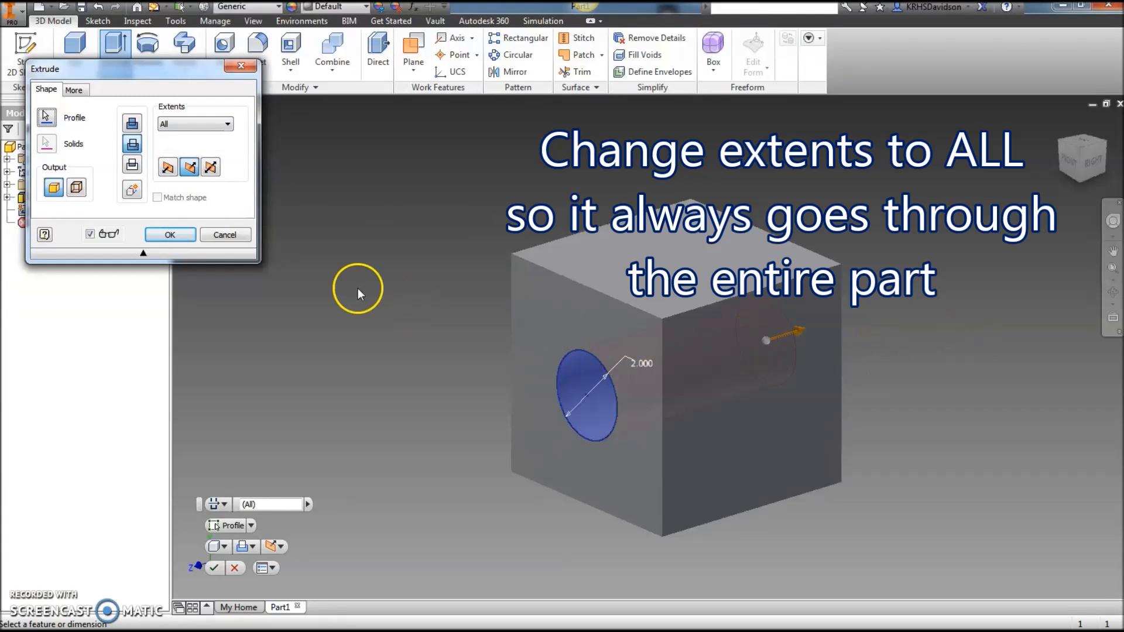
{"action": "left_click", "coordinate": [170, 235]}
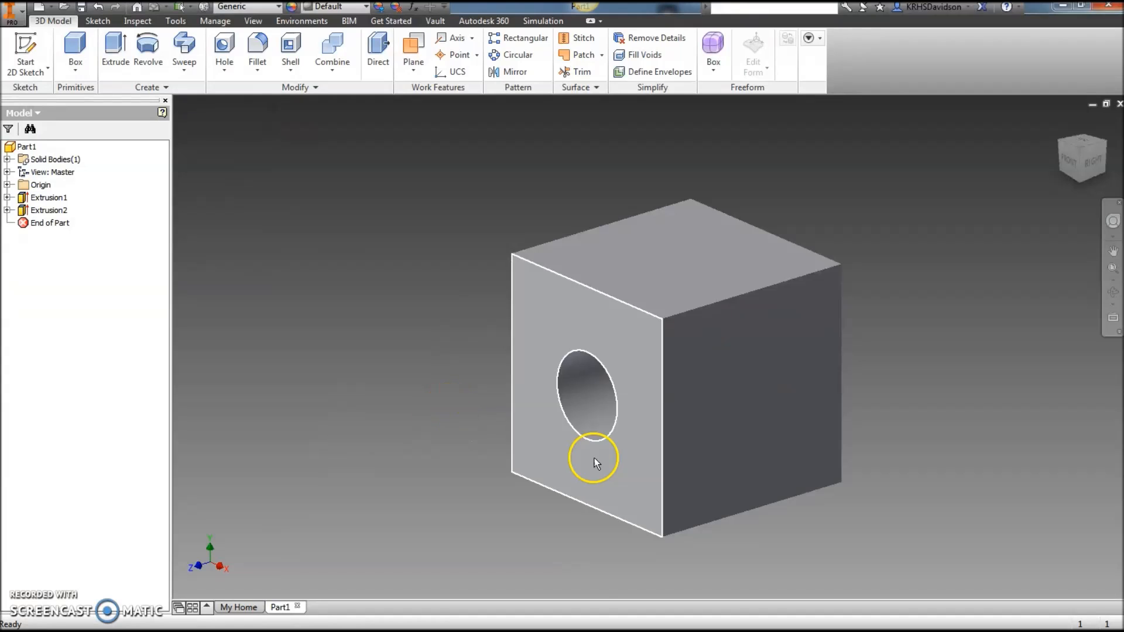
- Start a new sketch on the cube's right face and draw a circle about 2.4 in in diameter near the face's middle
{"action": "right_click", "coordinate": [756, 397]}
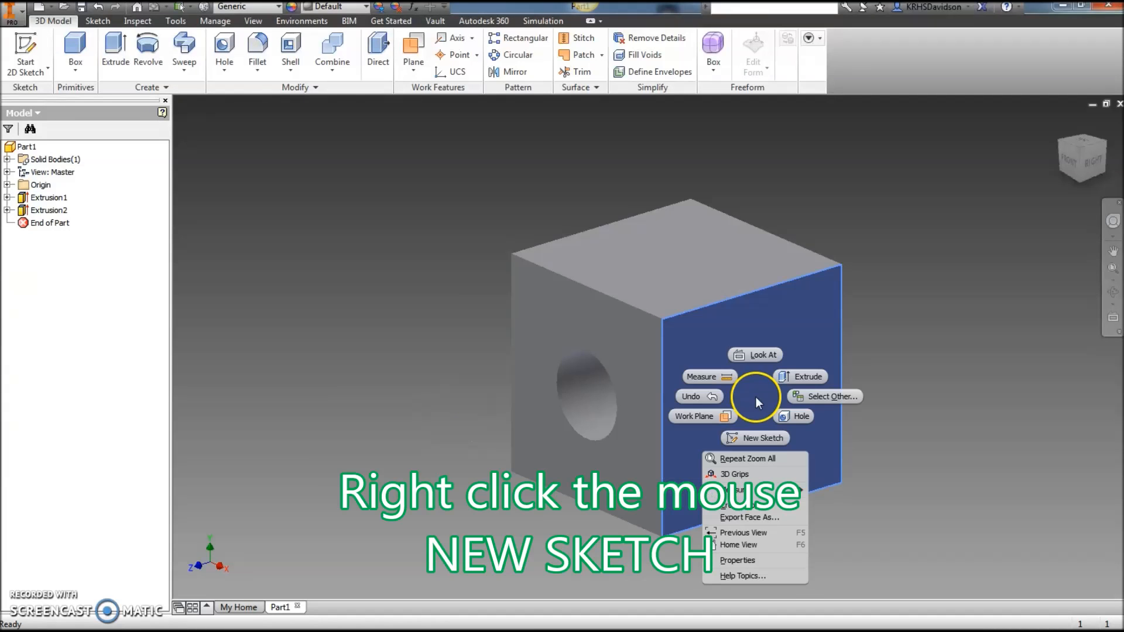
{"action": "left_click", "coordinate": [761, 438]}
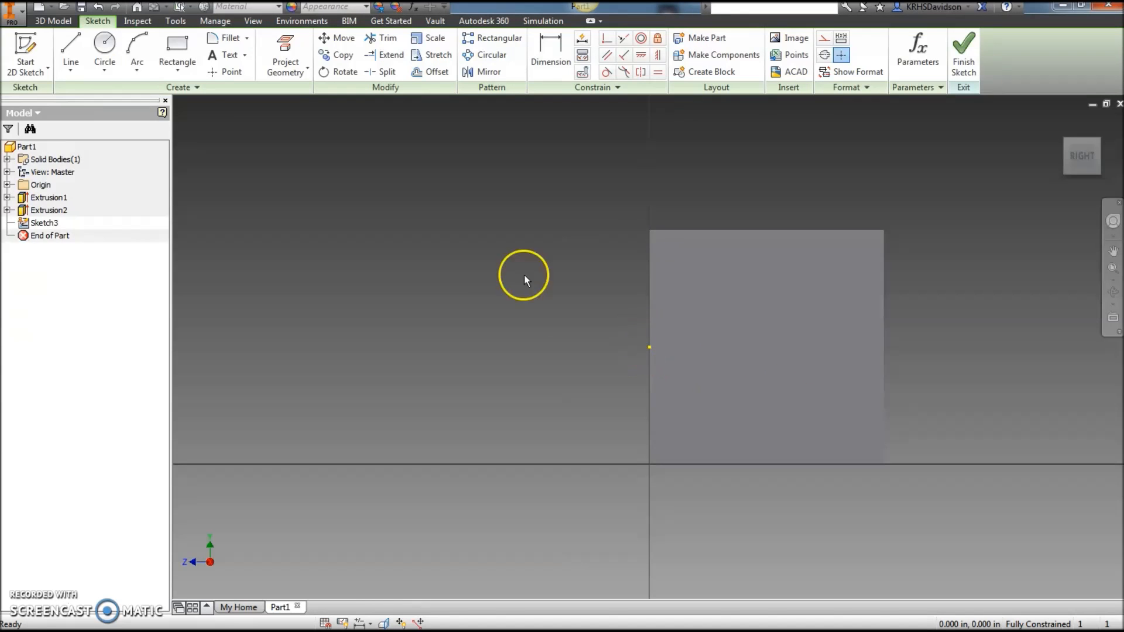
{"action": "left_click", "coordinate": [105, 44]}
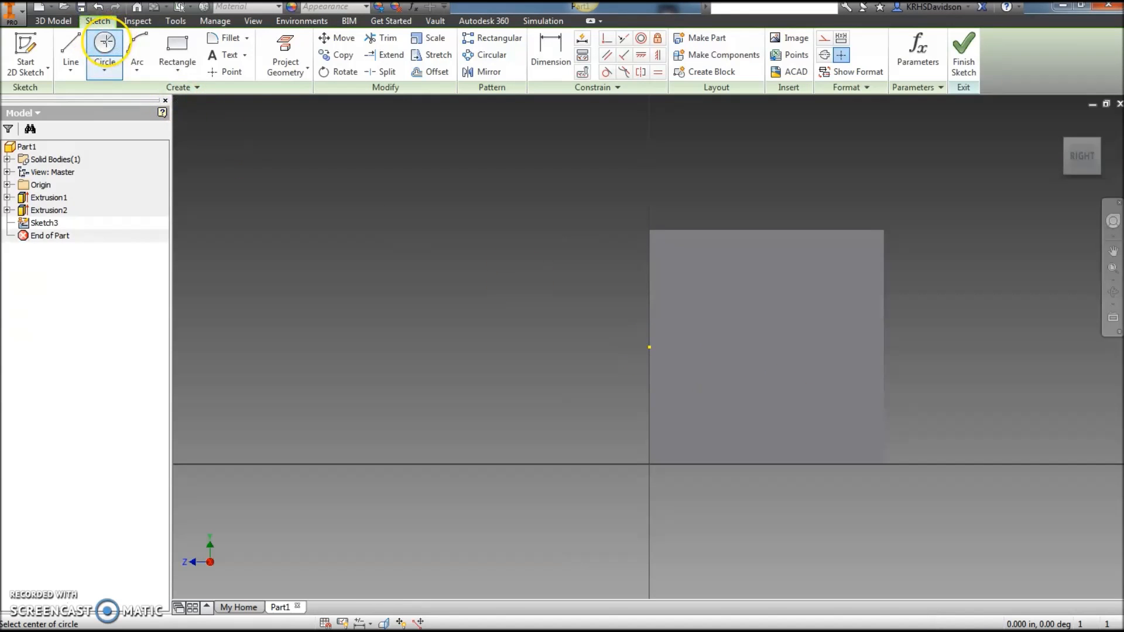
{"action": "left_click", "coordinate": [758, 334]}
{"action": "left_click", "coordinate": [804, 366]}
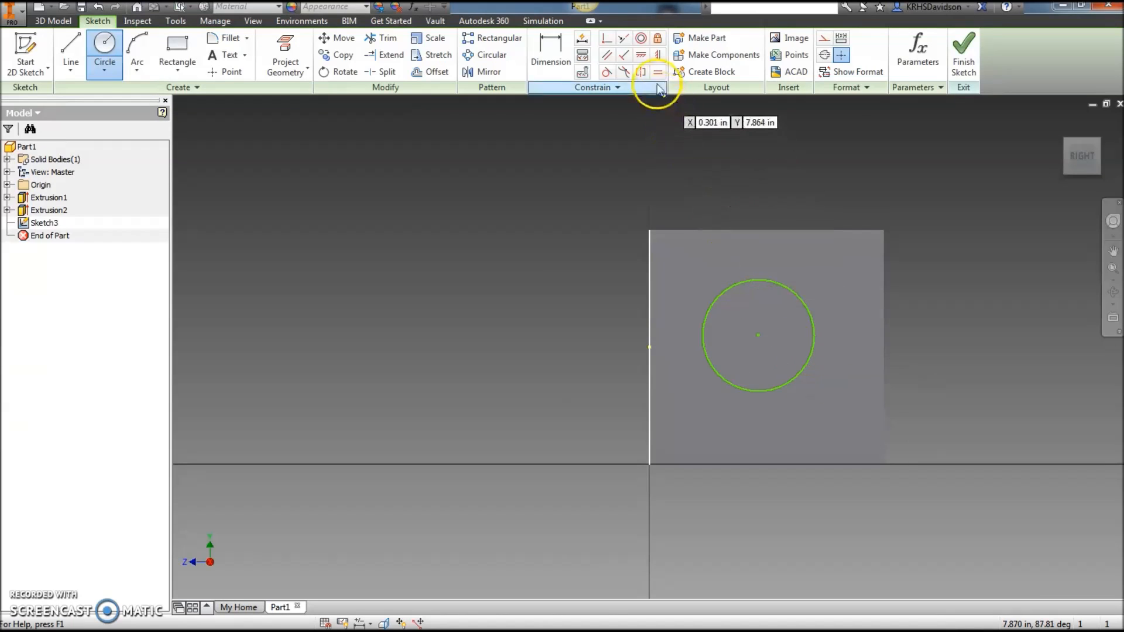
- Constrain the circle's centre horizontally to the midpoint of the face's left edge and vertically to the midpoint of its top edge
{"action": "left_click", "coordinate": [641, 56]}
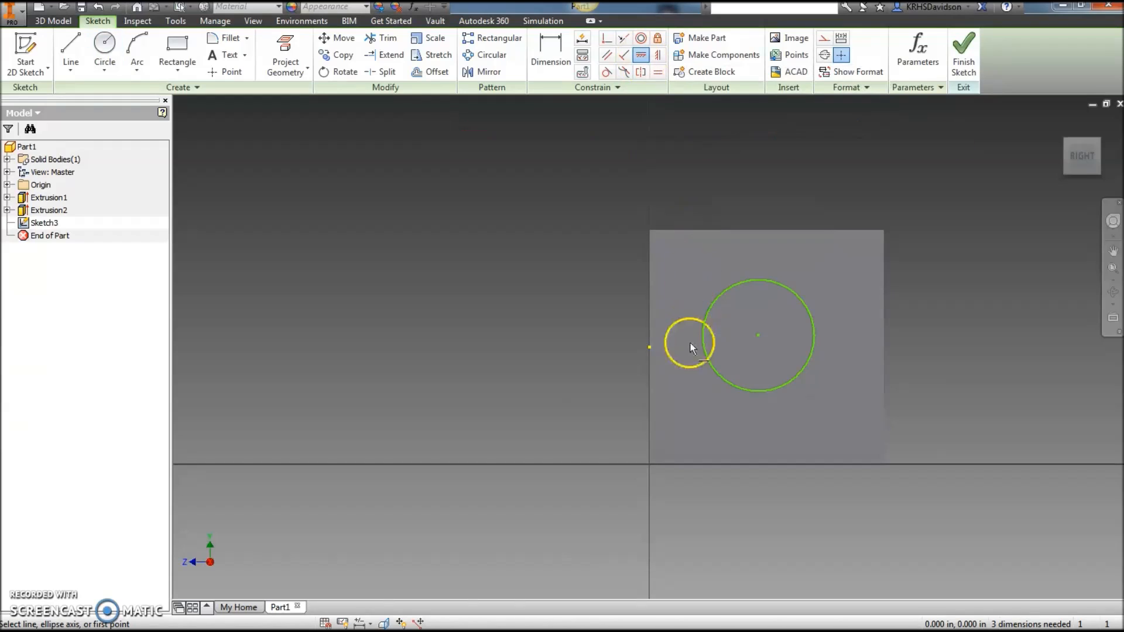
{"action": "left_click", "coordinate": [757, 336]}
{"action": "left_click", "coordinate": [650, 348]}
{"action": "left_click", "coordinate": [659, 55]}
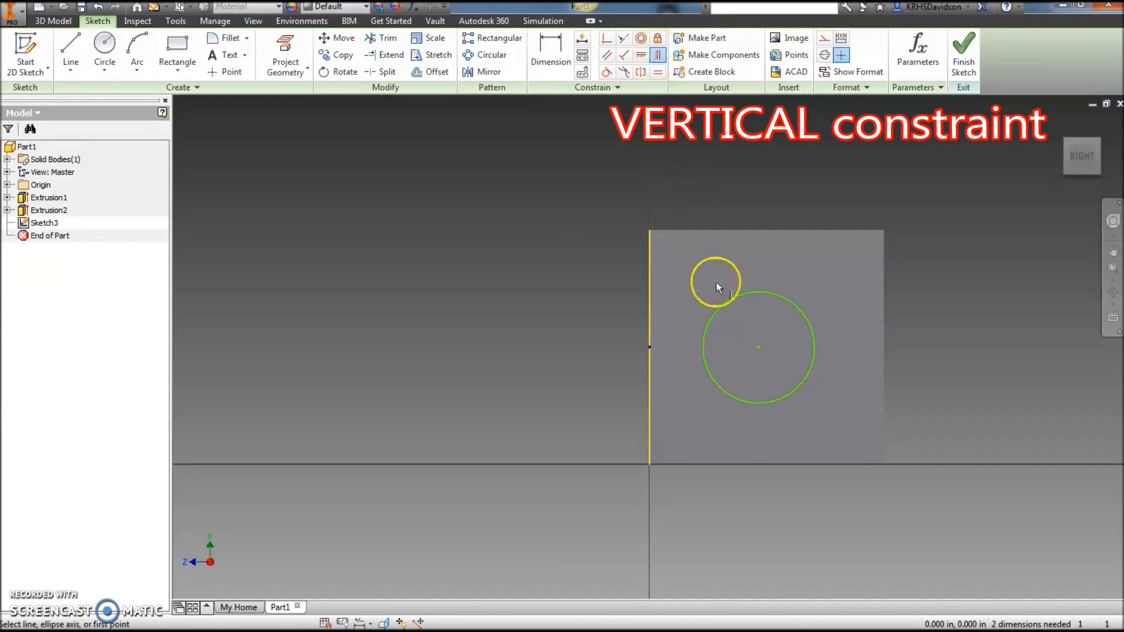
{"action": "left_click", "coordinate": [758, 348]}
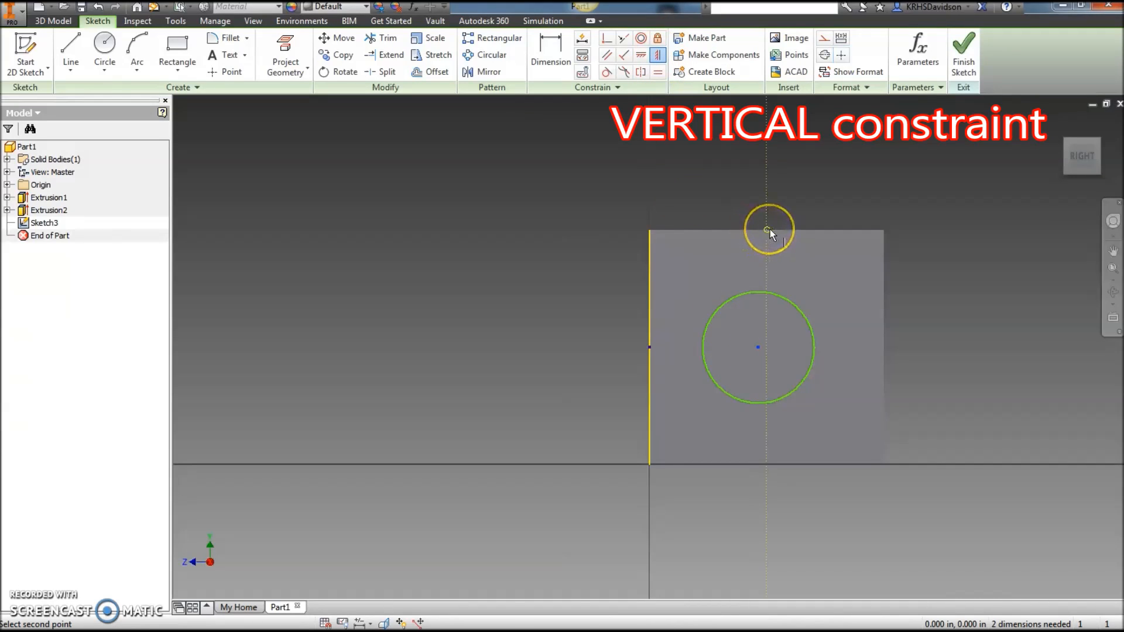
{"action": "left_click", "coordinate": [767, 231]}
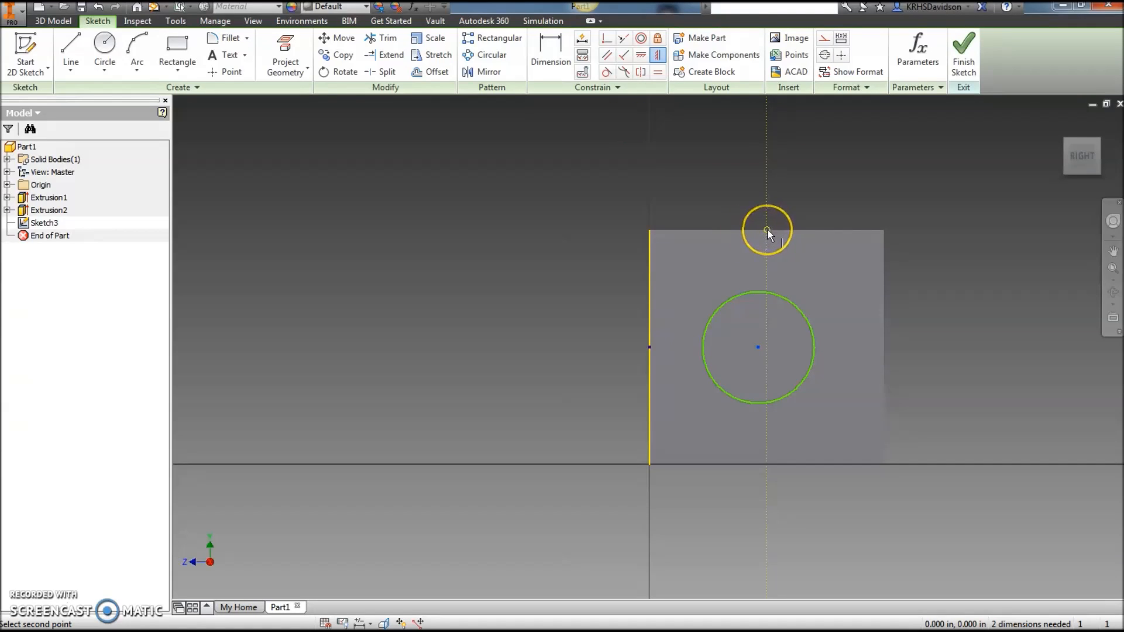
{"action": "left_click", "coordinate": [767, 231]}
- Dimension the right-face circle's diameter at 2 in and finish the sketch
{"action": "left_click", "coordinate": [550, 54]}
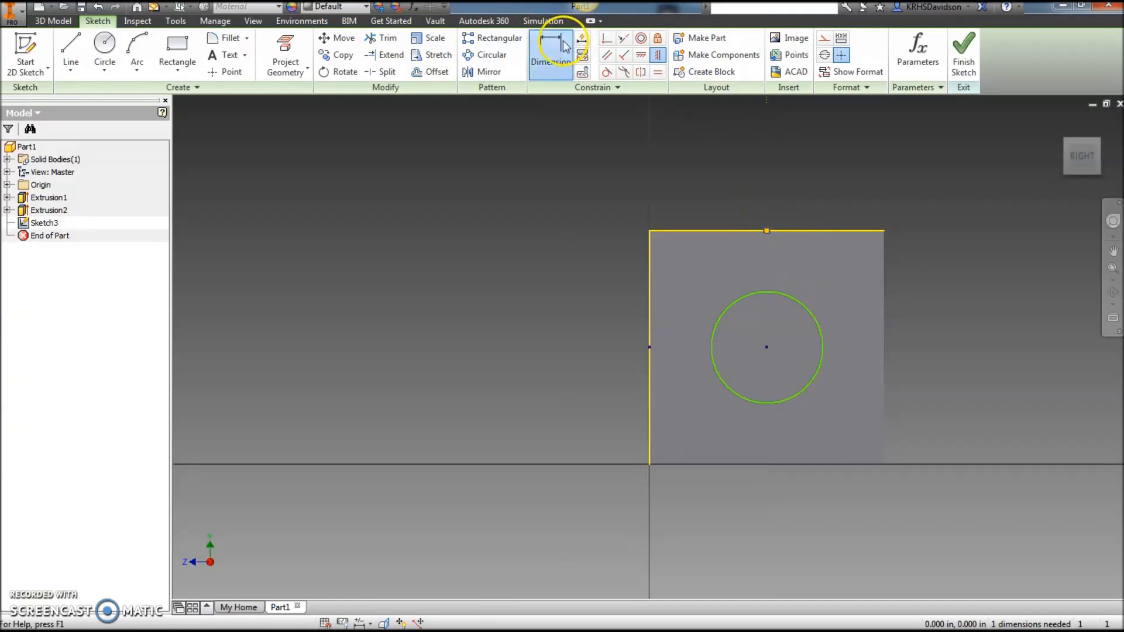
{"action": "left_click", "coordinate": [801, 307]}
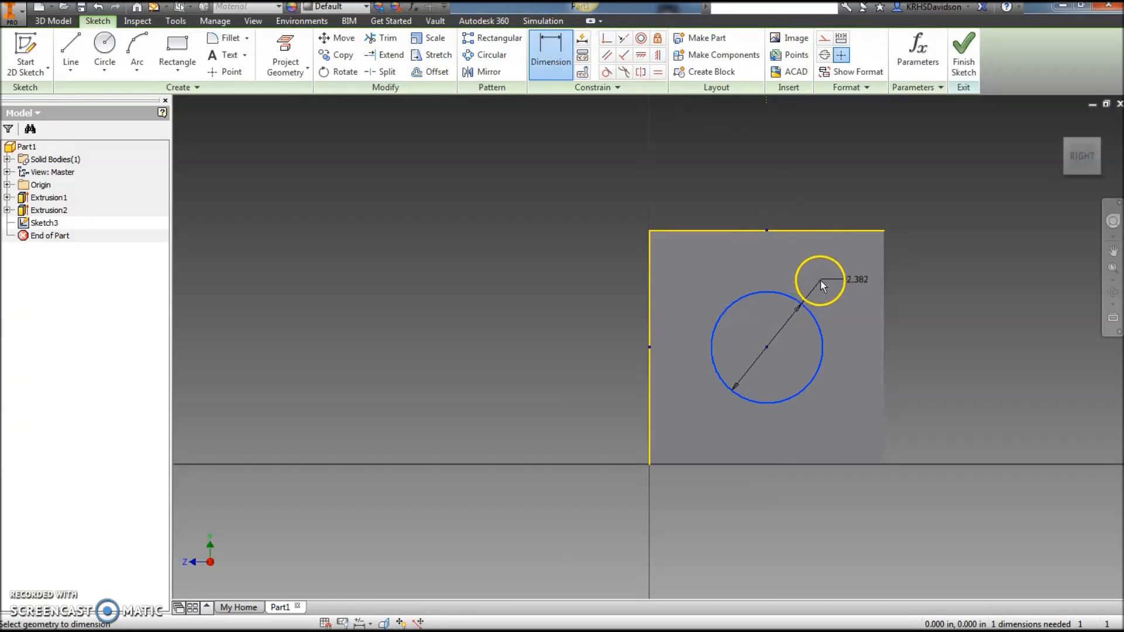
{"action": "left_click", "coordinate": [856, 281]}
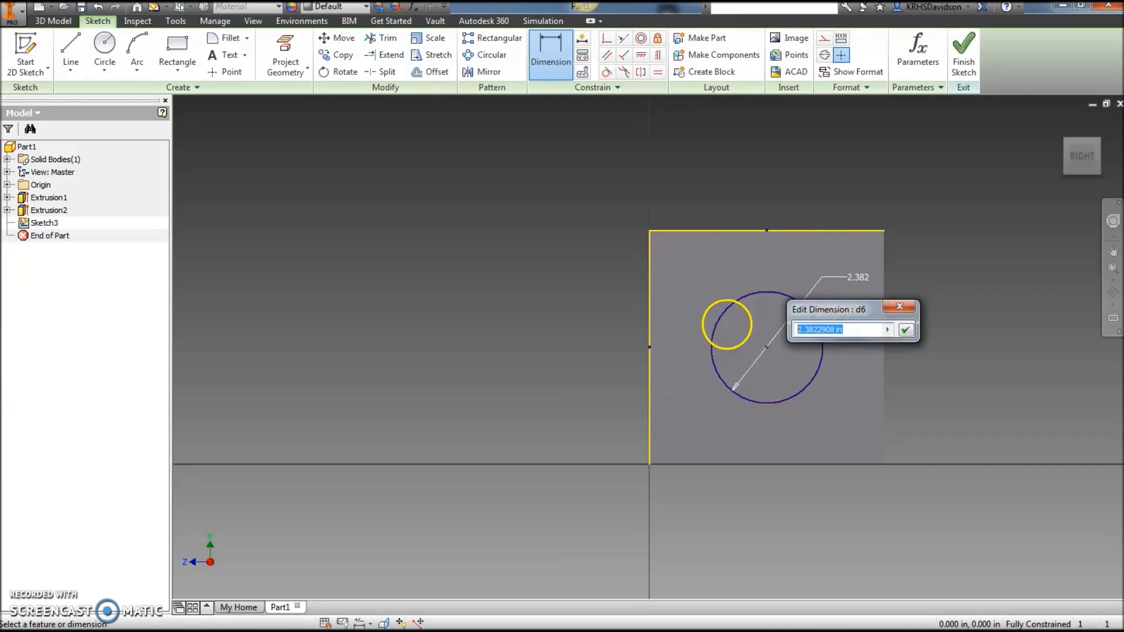
{"action": "type", "text": "2"}
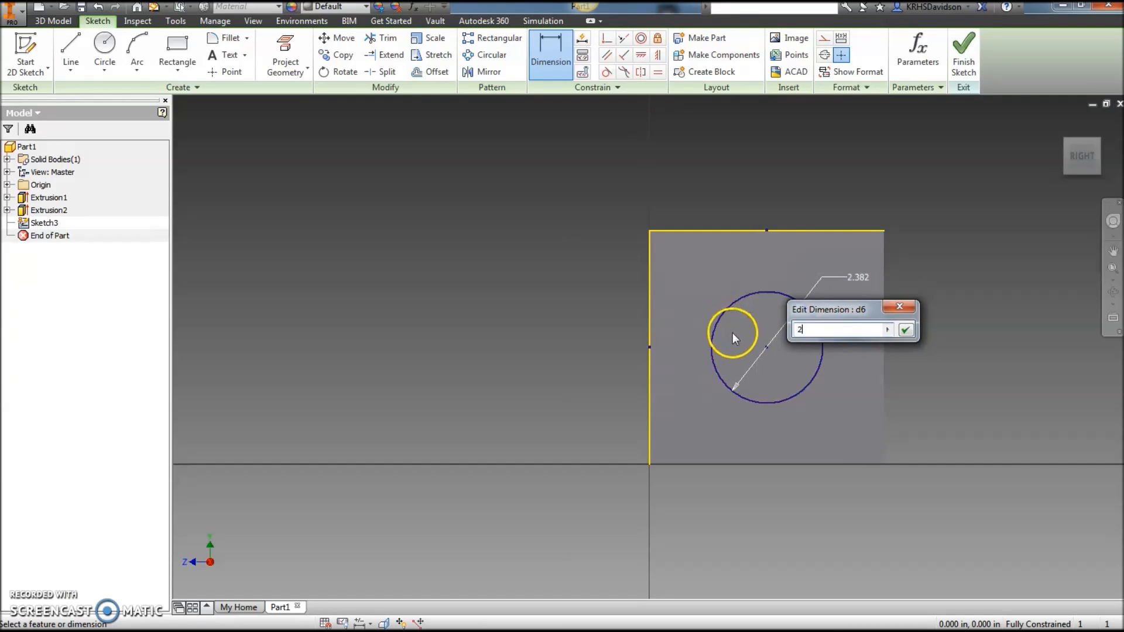
{"action": "left_click", "coordinate": [906, 329]}
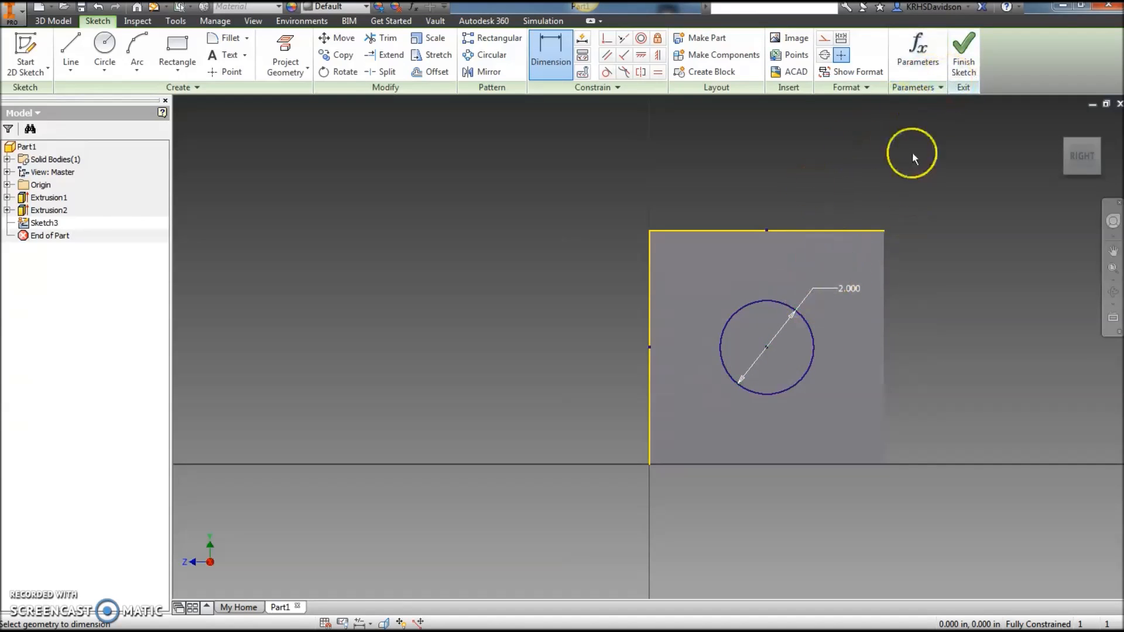
{"action": "left_click", "coordinate": [965, 56]}
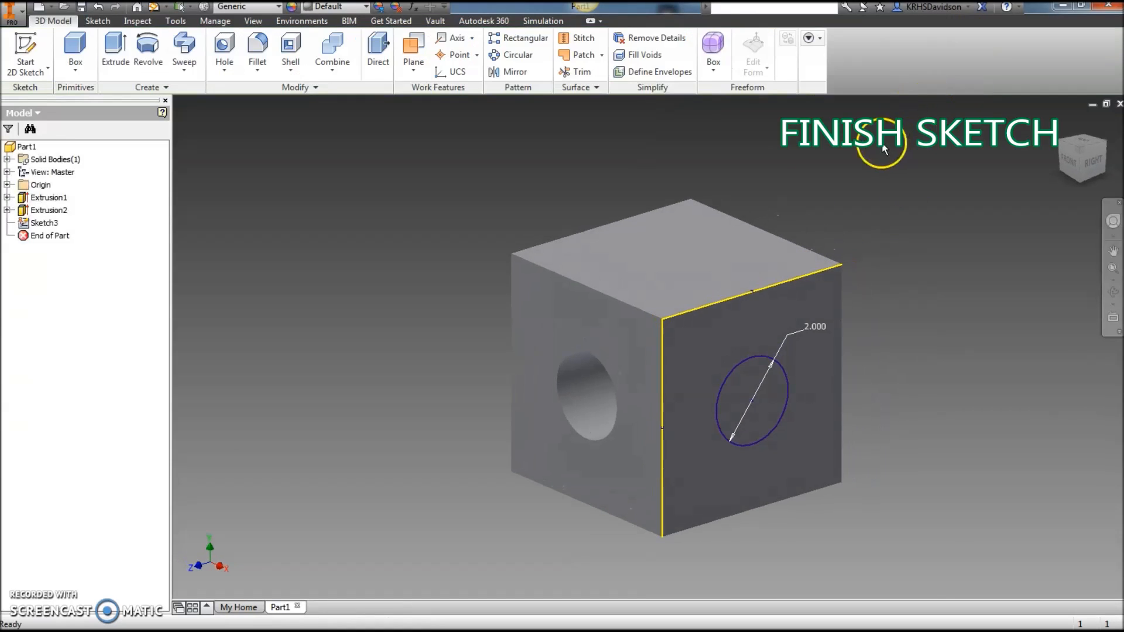
- Extrude the right-face circle as a cut through the entire cube, using All as the extents
{"action": "left_click", "coordinate": [115, 47]}
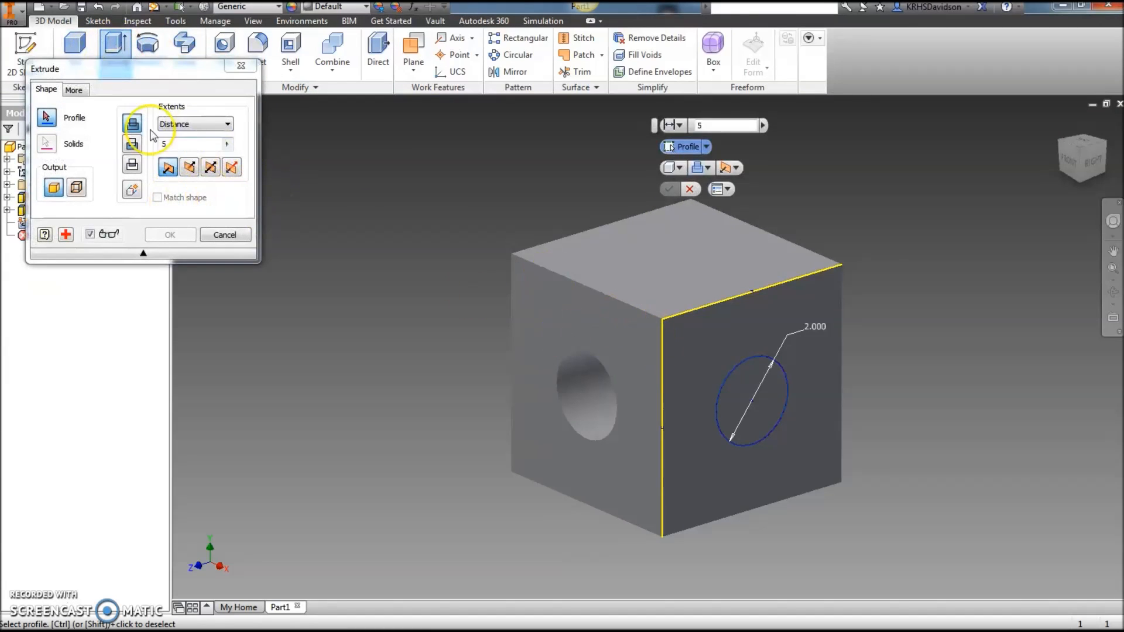
{"action": "left_click", "coordinate": [790, 391]}
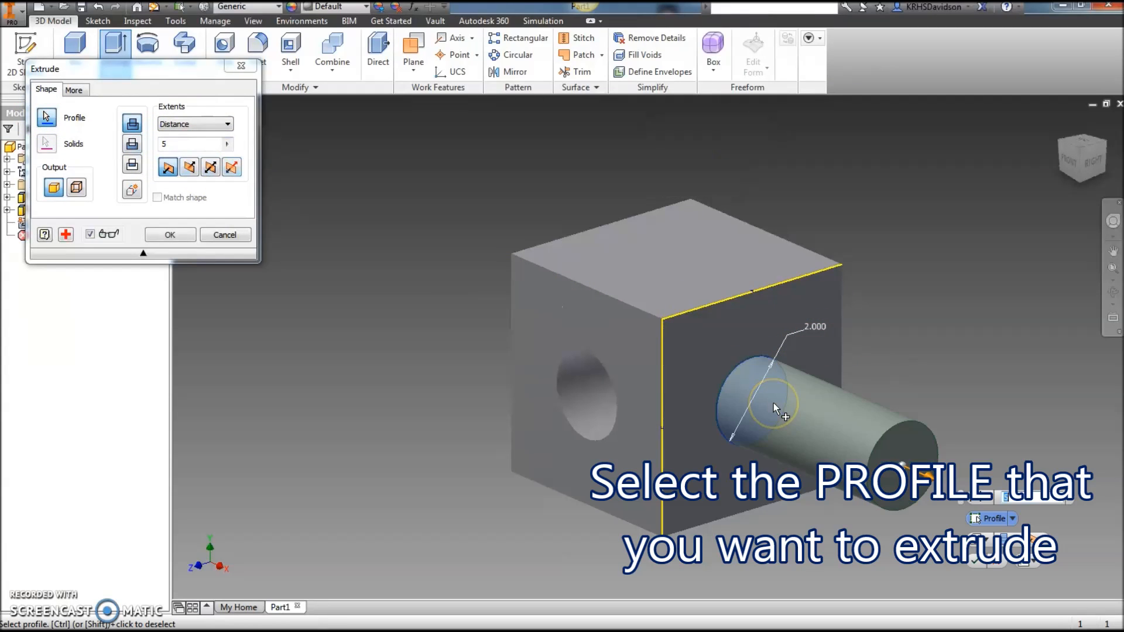
{"action": "left_click", "coordinate": [132, 143]}
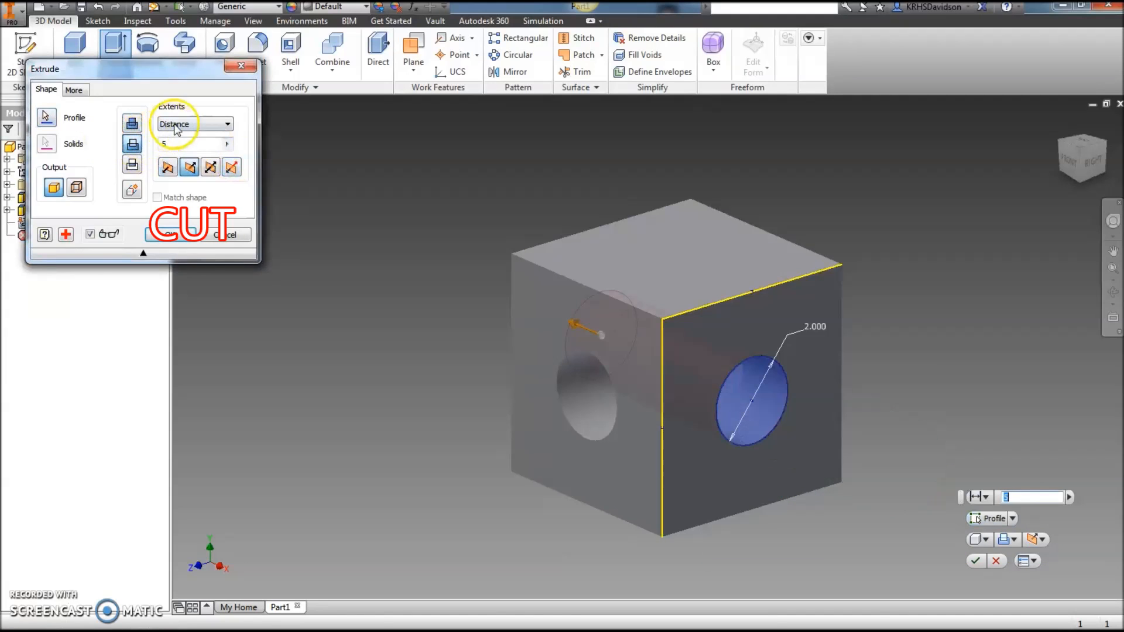
{"action": "left_click", "coordinate": [196, 124]}
{"action": "left_click", "coordinate": [174, 168]}
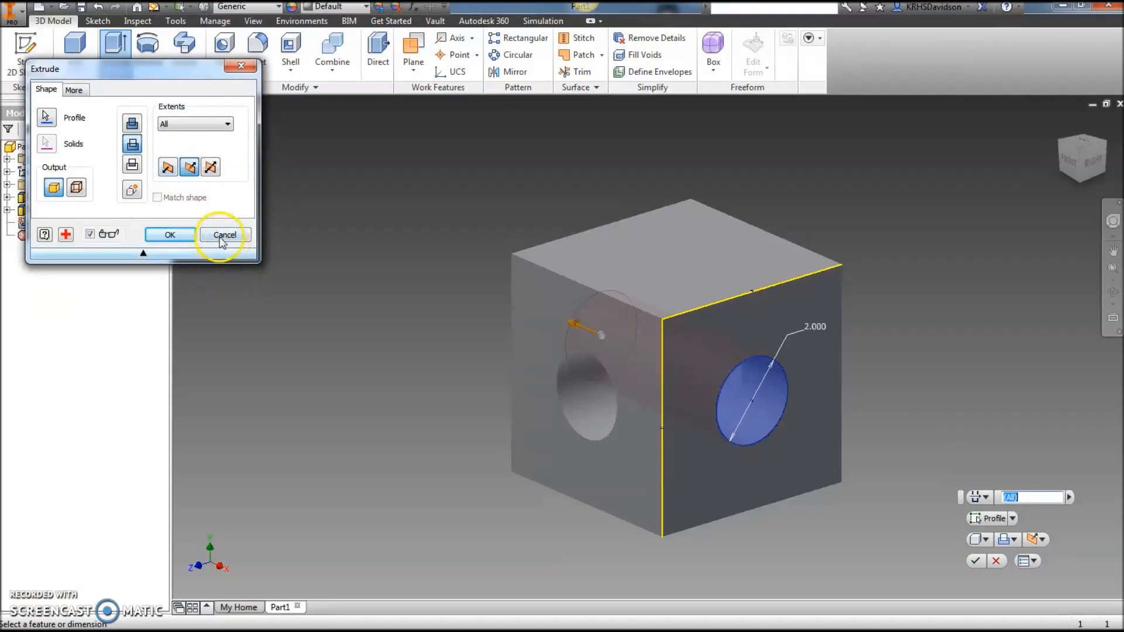
{"action": "left_click", "coordinate": [171, 234]}
{"action": "left_click", "coordinate": [564, 195]}
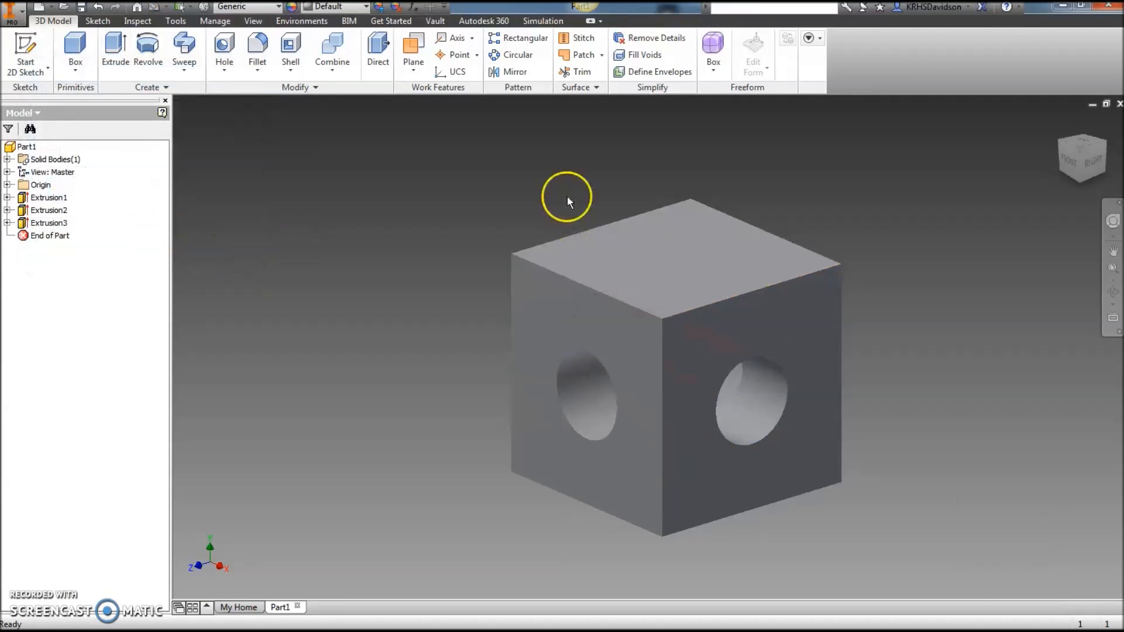
- Start a new sketch on the cube's top face and draw a circle centred at about X 2.5 in, Y 2.5 in
{"action": "mouse_move", "coordinate": [1082, 159]}
{"action": "left_mouse_down"}
{"action": "mouse_move", "coordinate": [998, 129]}
{"action": "mouse_move", "coordinate": [915, 195]}
{"action": "mouse_move", "coordinate": [241, 188]}
{"action": "mouse_move", "coordinate": [224, 176]}
{"action": "mouse_move", "coordinate": [904, 198]}
{"action": "mouse_move", "coordinate": [753, 103]}
{"action": "mouse_move", "coordinate": [871, 131]}
{"action": "mouse_move", "coordinate": [936, 595]}
{"action": "left_mouse_up"}
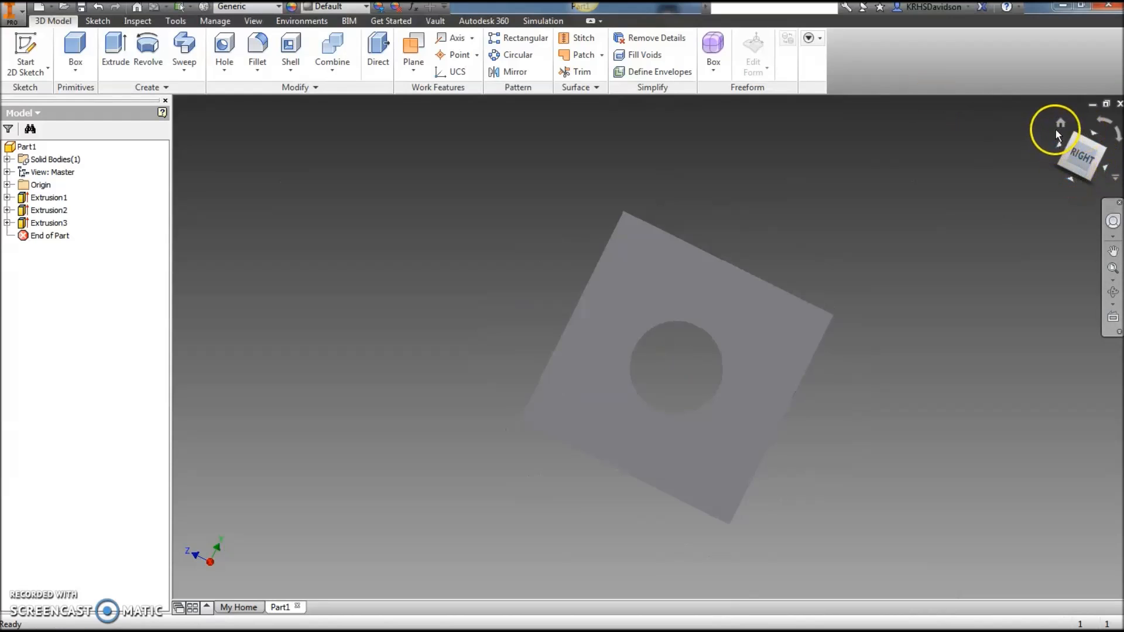
{"action": "mouse_move", "coordinate": [1102, 158]}
{"action": "left_mouse_down"}
{"action": "mouse_move", "coordinate": [183, 208]}
{"action": "mouse_move", "coordinate": [1005, 191]}
{"action": "mouse_move", "coordinate": [855, 269]}
{"action": "mouse_move", "coordinate": [880, 223]}
{"action": "mouse_move", "coordinate": [1024, 243]}
{"action": "mouse_move", "coordinate": [1072, 228]}
{"action": "mouse_move", "coordinate": [1021, 165]}
{"action": "mouse_move", "coordinate": [1059, 251]}
{"action": "mouse_move", "coordinate": [377, 299]}
{"action": "mouse_move", "coordinate": [338, 395]}
{"action": "mouse_move", "coordinate": [233, 334]}
{"action": "left_mouse_up"}
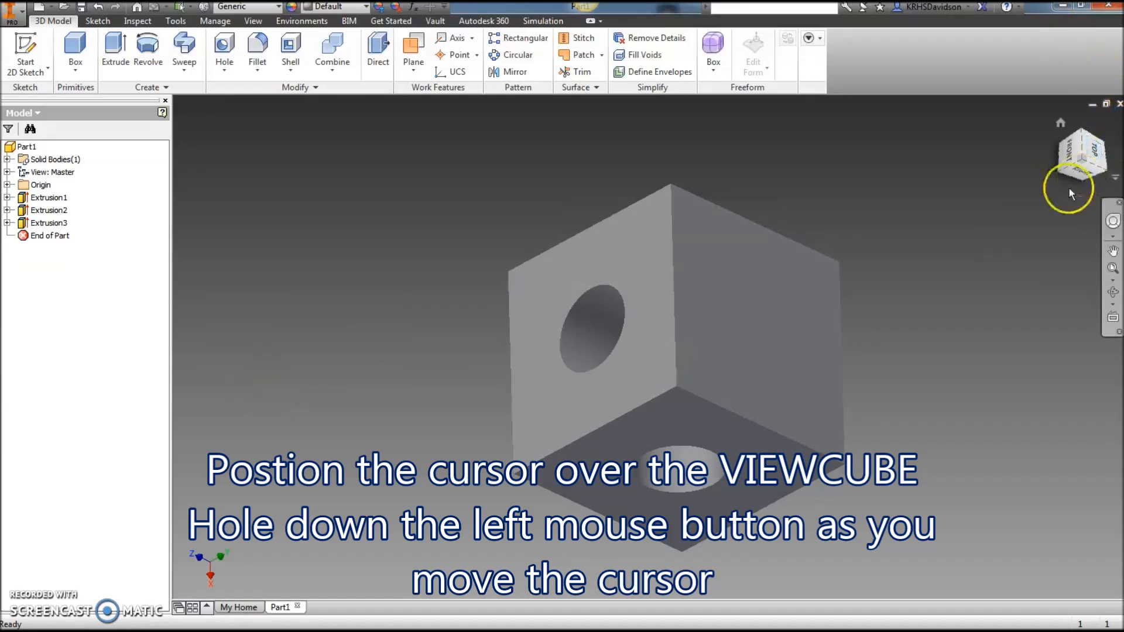
{"action": "left_click", "coordinate": [1062, 124]}
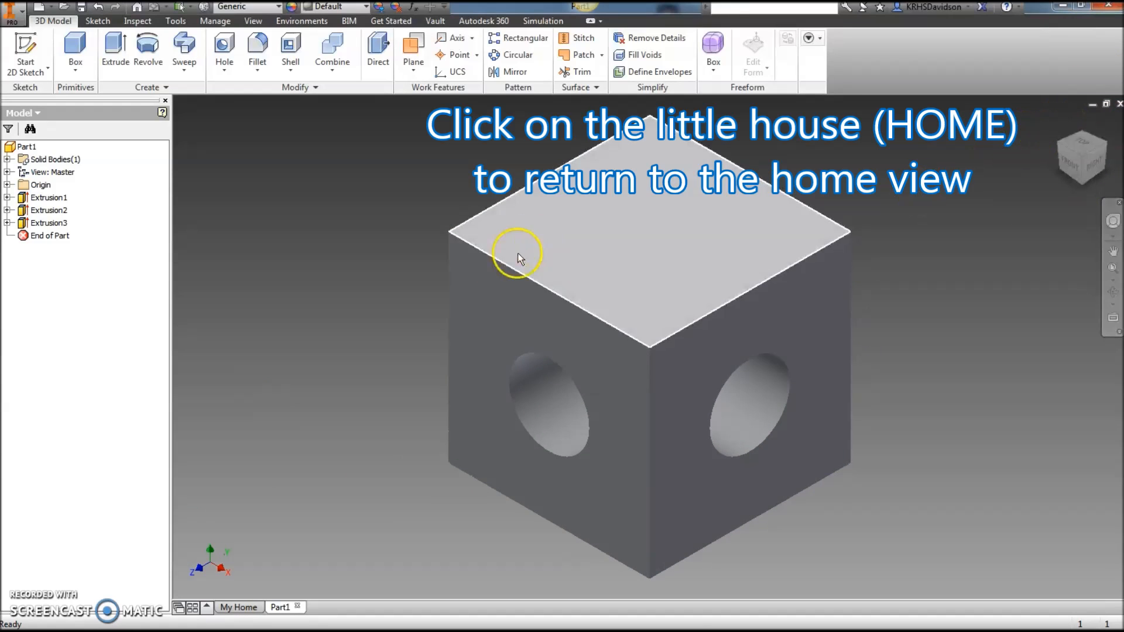
{"action": "right_click", "coordinate": [655, 243]}
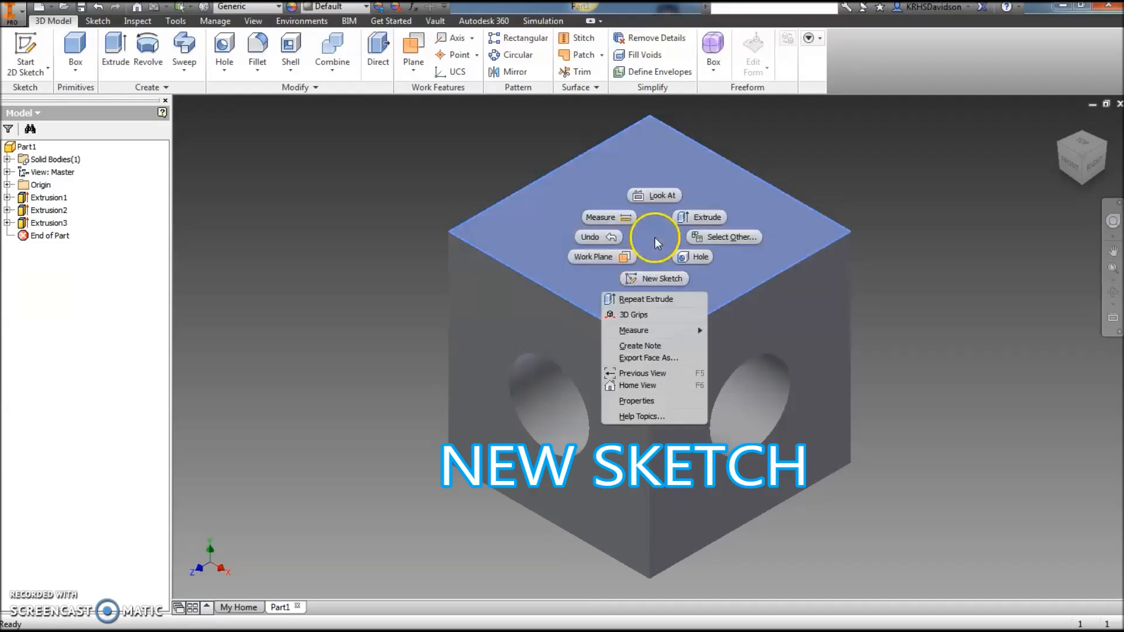
{"action": "left_click", "coordinate": [657, 280]}
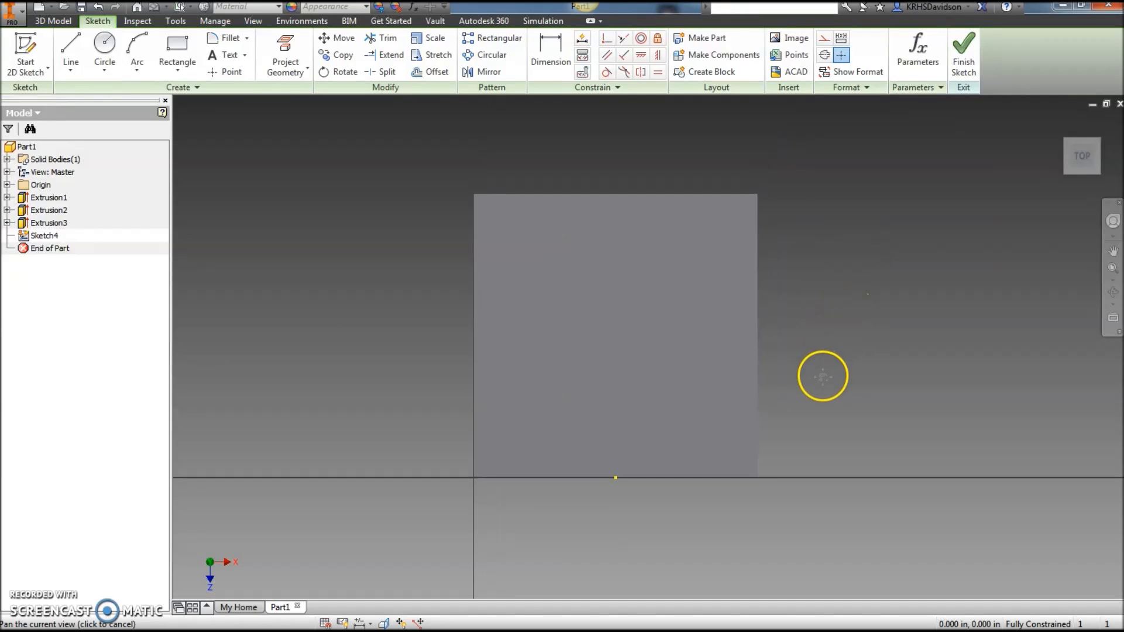
{"action": "left_click", "coordinate": [104, 51]}
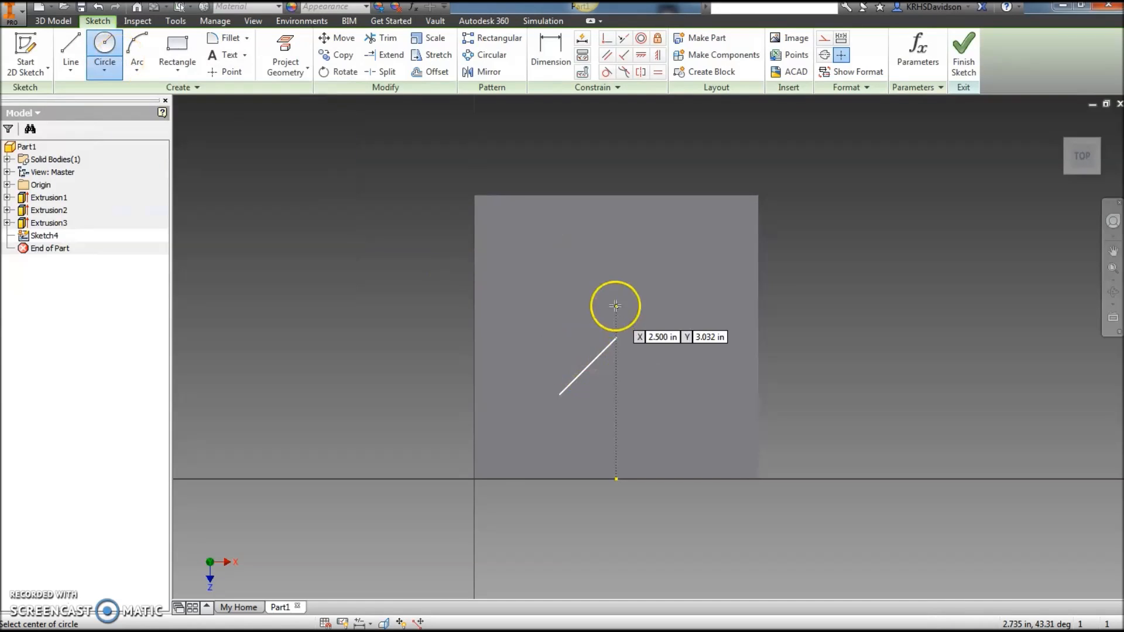
{"action": "left_click", "coordinate": [616, 336]}
{"action": "left_click", "coordinate": [686, 363]}
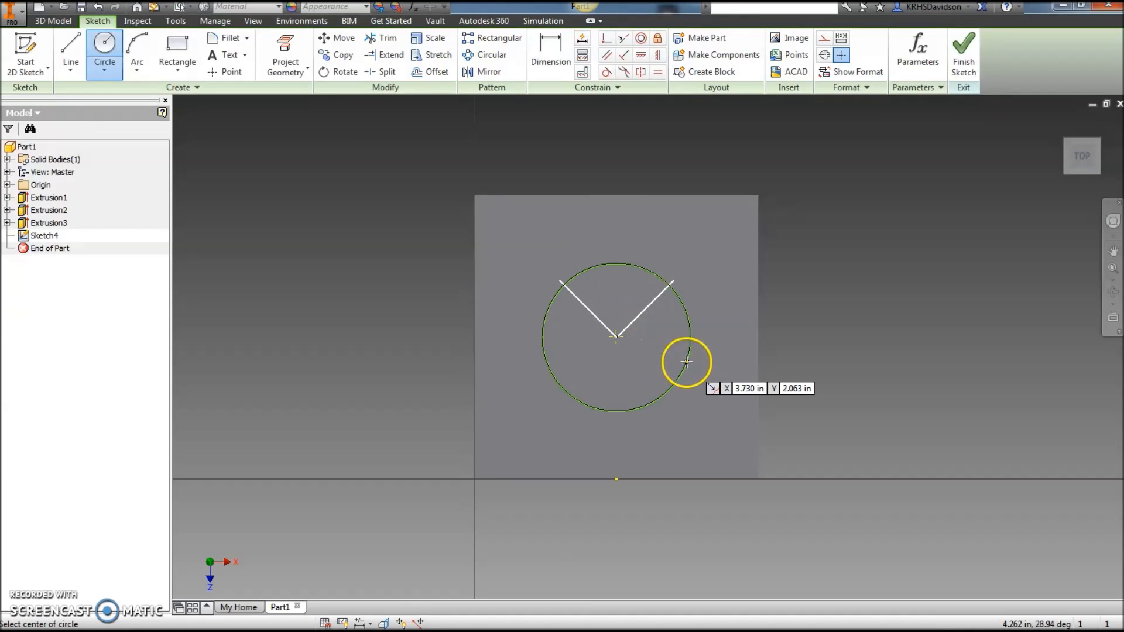
{"action": "scroll", "coordinate": [626, 349], "scroll_direction": "down", "scroll_amount": 3}
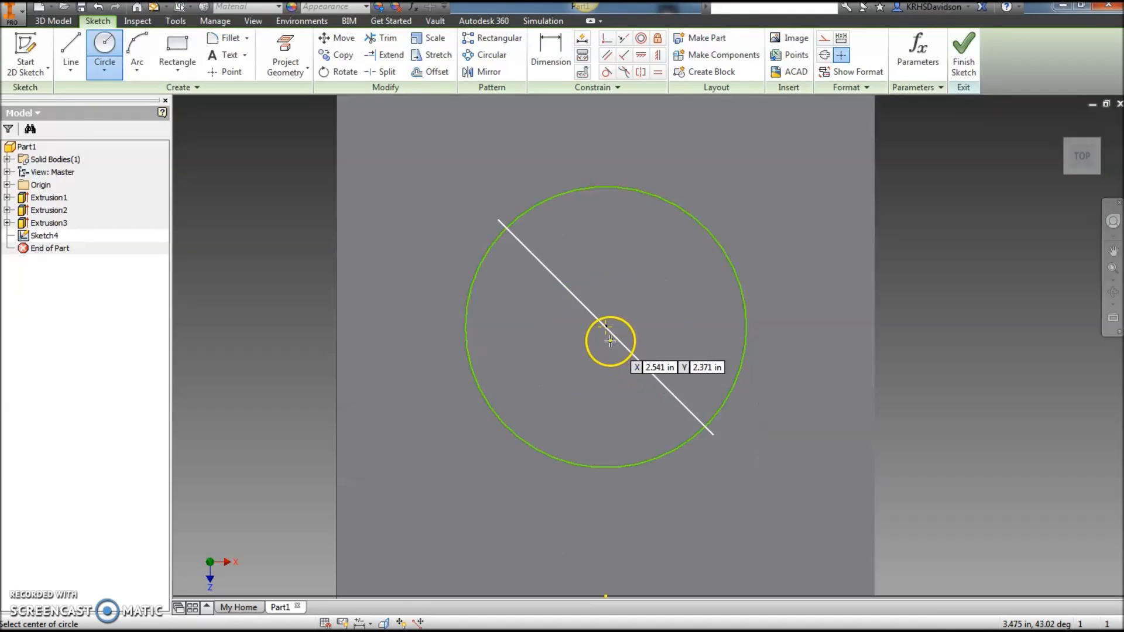
{"action": "scroll", "coordinate": [605, 338], "scroll_direction": "down", "scroll_amount": 4}
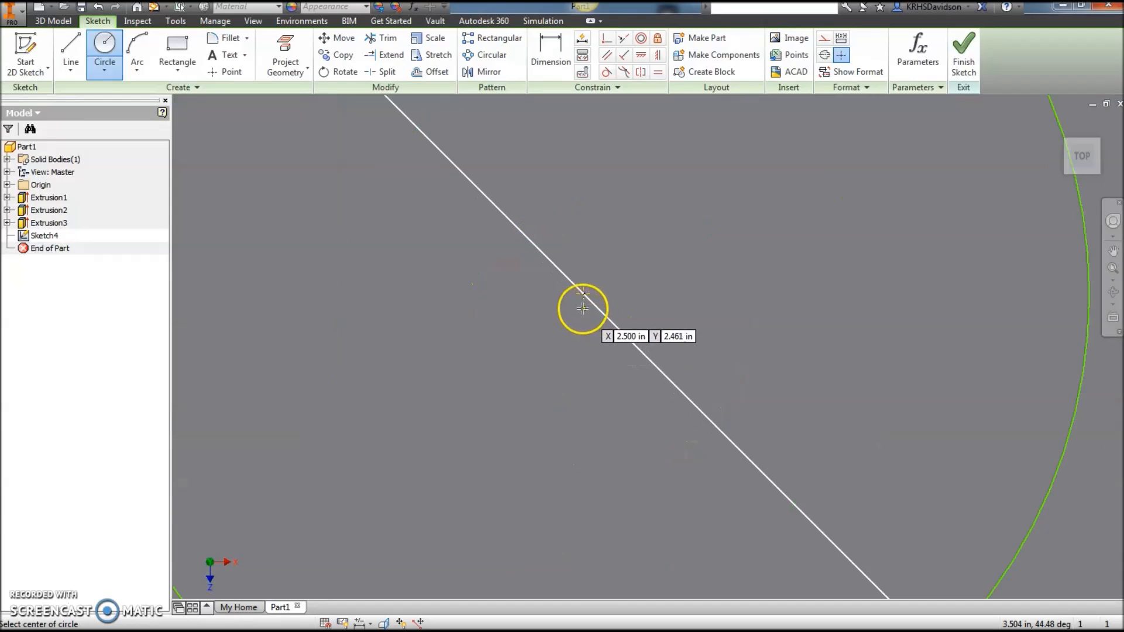
{"action": "scroll", "coordinate": [583, 309], "scroll_direction": "up", "scroll_amount": 6}
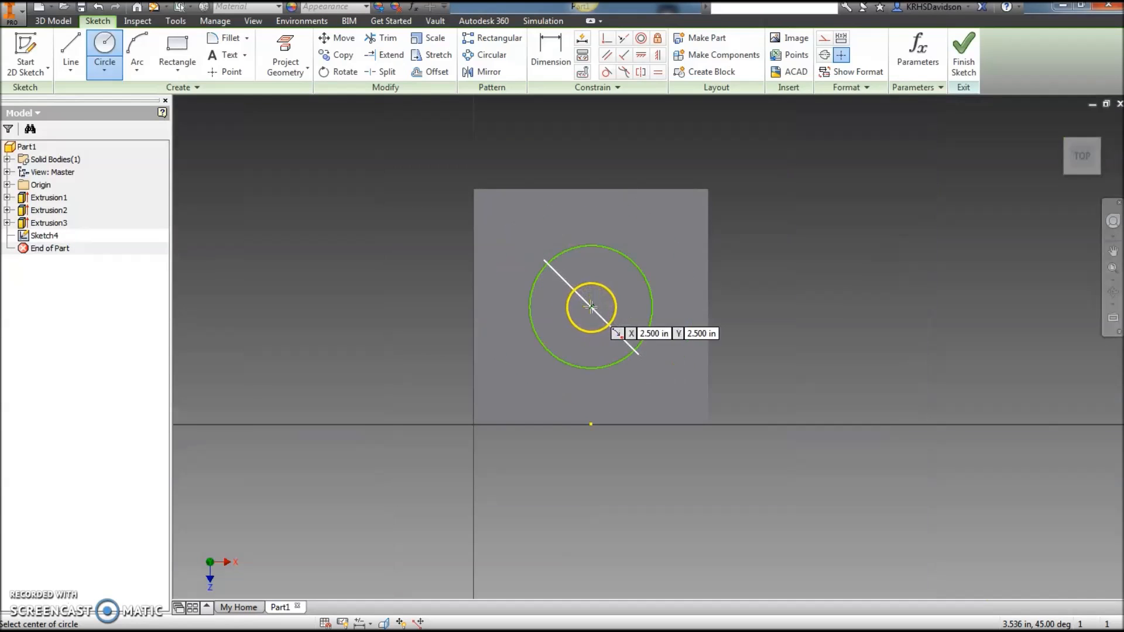
- Dimension the top-face circle's diameter at 2 in and finish the sketch
{"action": "left_click", "coordinate": [550, 47]}
{"action": "left_click", "coordinate": [624, 253]}
{"action": "left_click", "coordinate": [690, 232]}
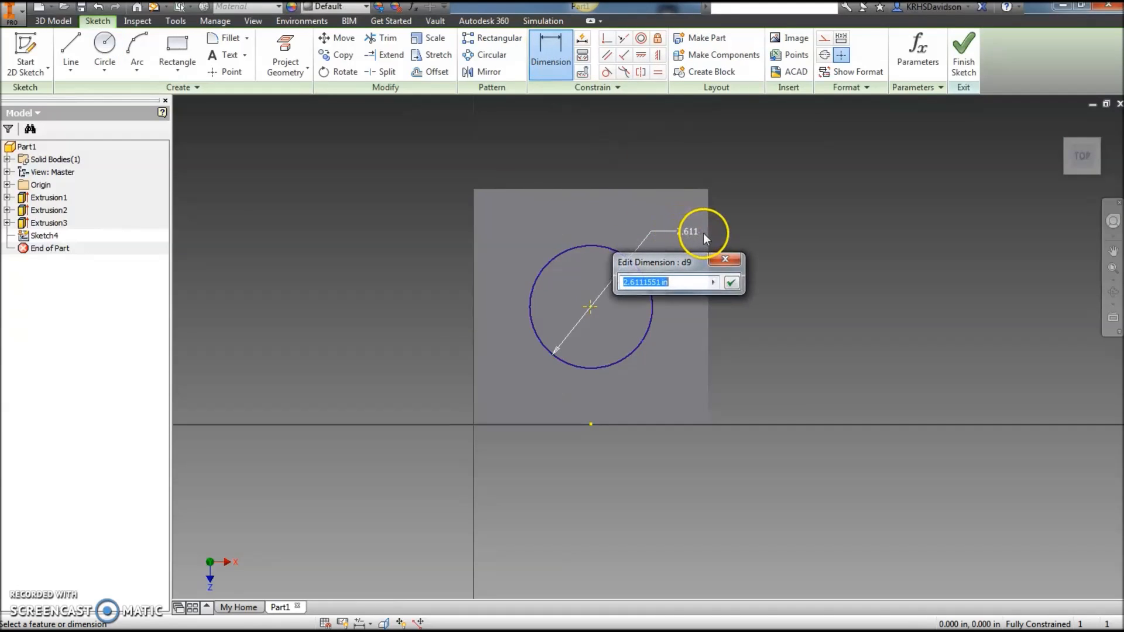
{"action": "key", "text": "BackSpace"}
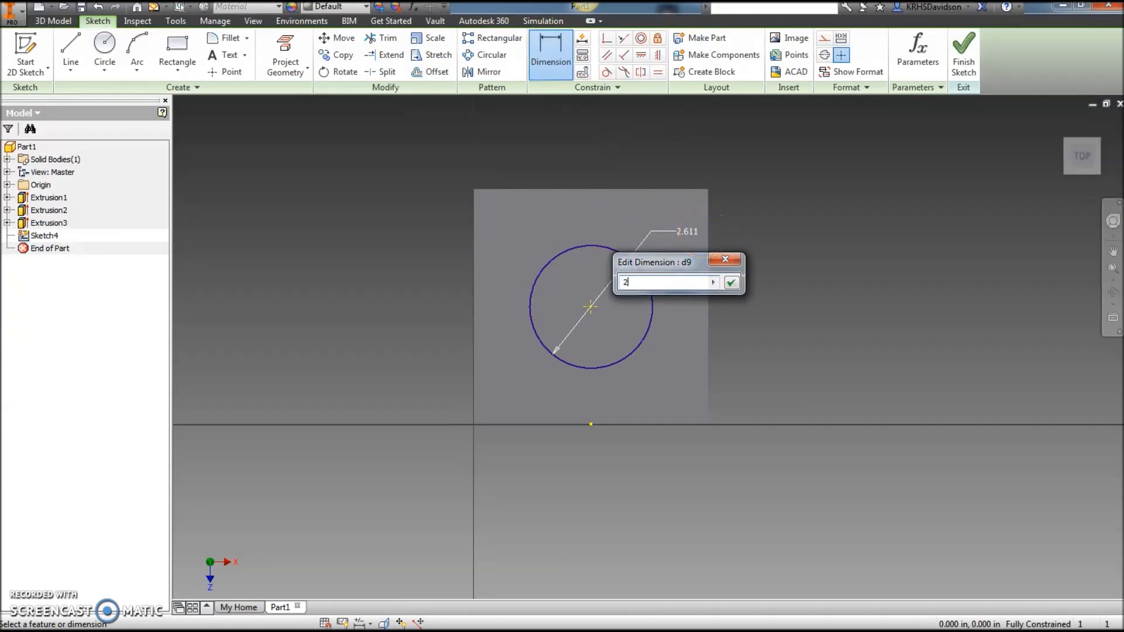
{"action": "type", "text": "2"}
{"action": "key", "text": "Return"}
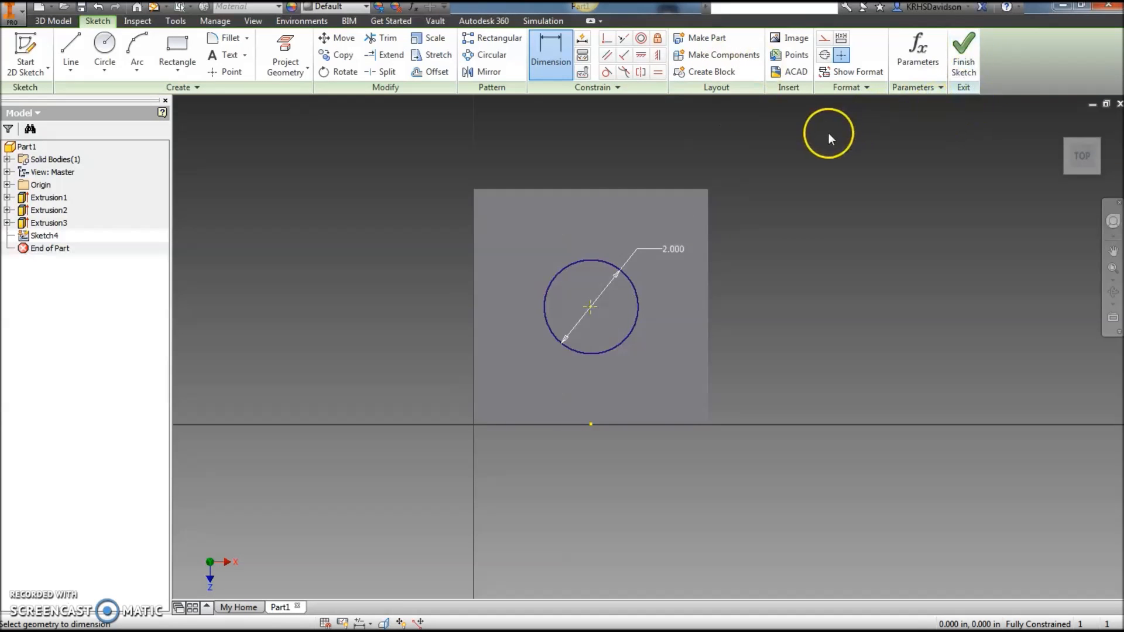
{"action": "left_click", "coordinate": [964, 52]}
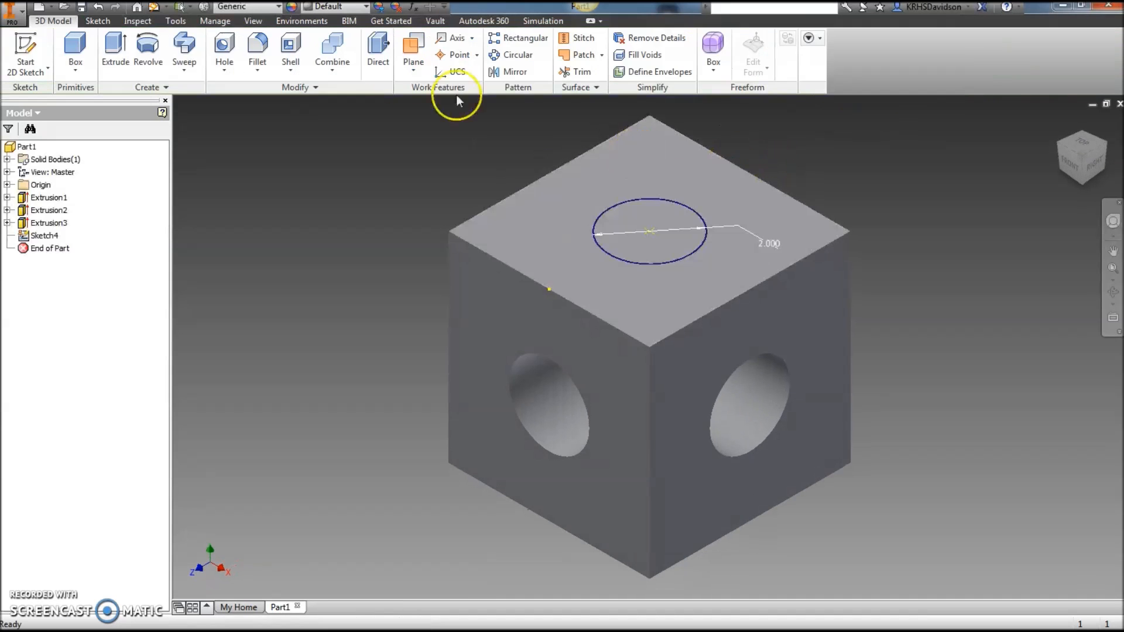
- Extrude the top-face circle as a cut into the cube, using To Next as the extents
{"action": "left_click", "coordinate": [116, 46]}
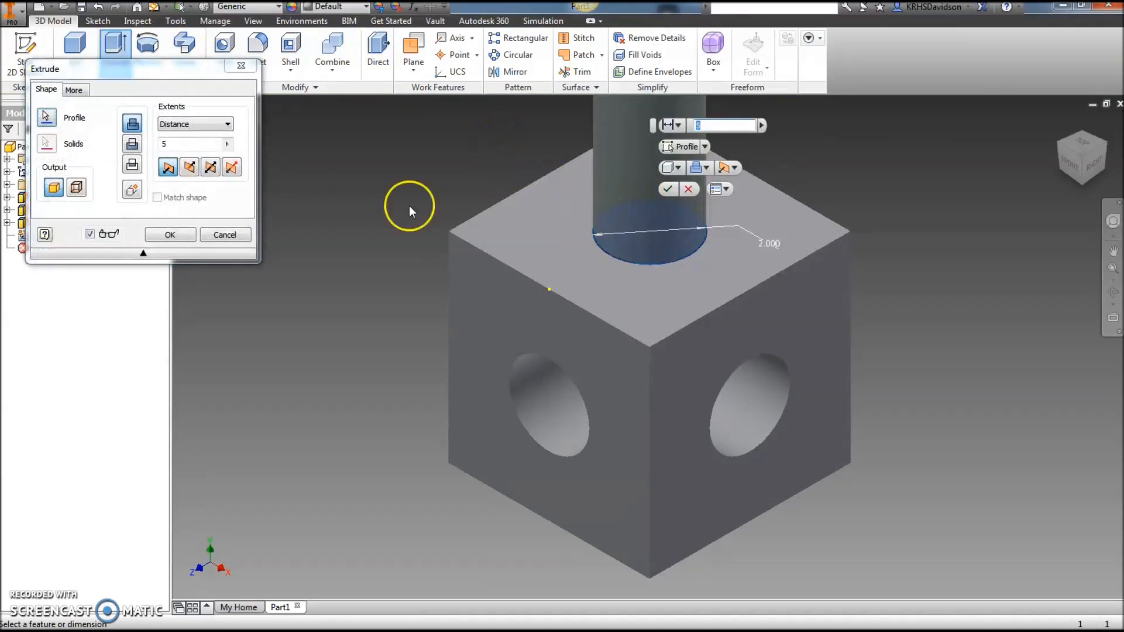
{"action": "left_click", "coordinate": [132, 143]}
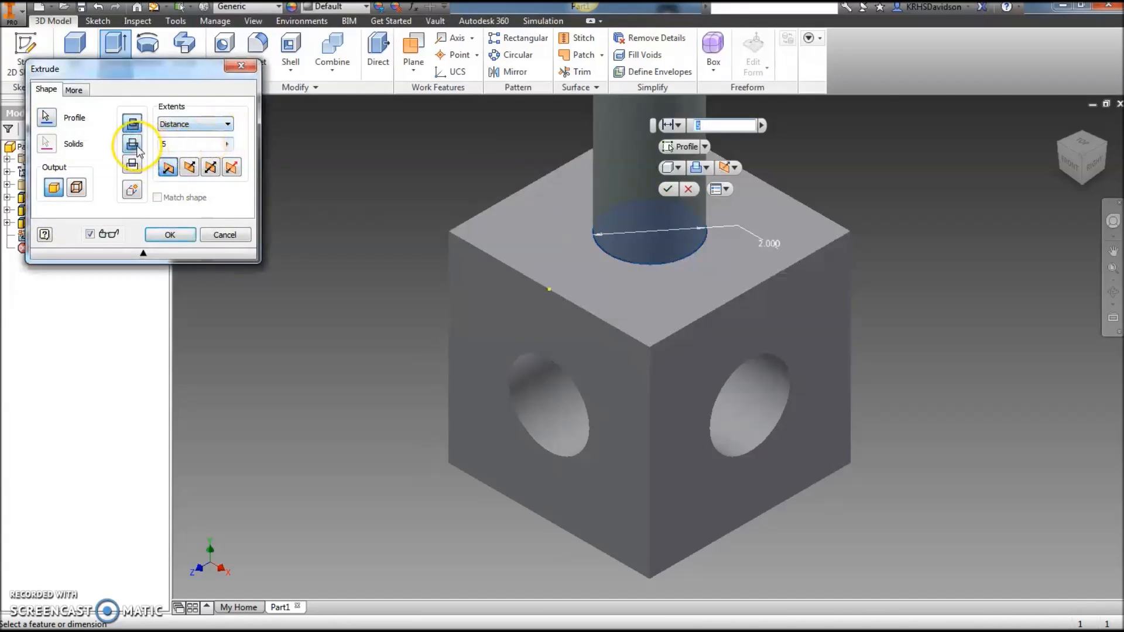
{"action": "left_click", "coordinate": [228, 124]}
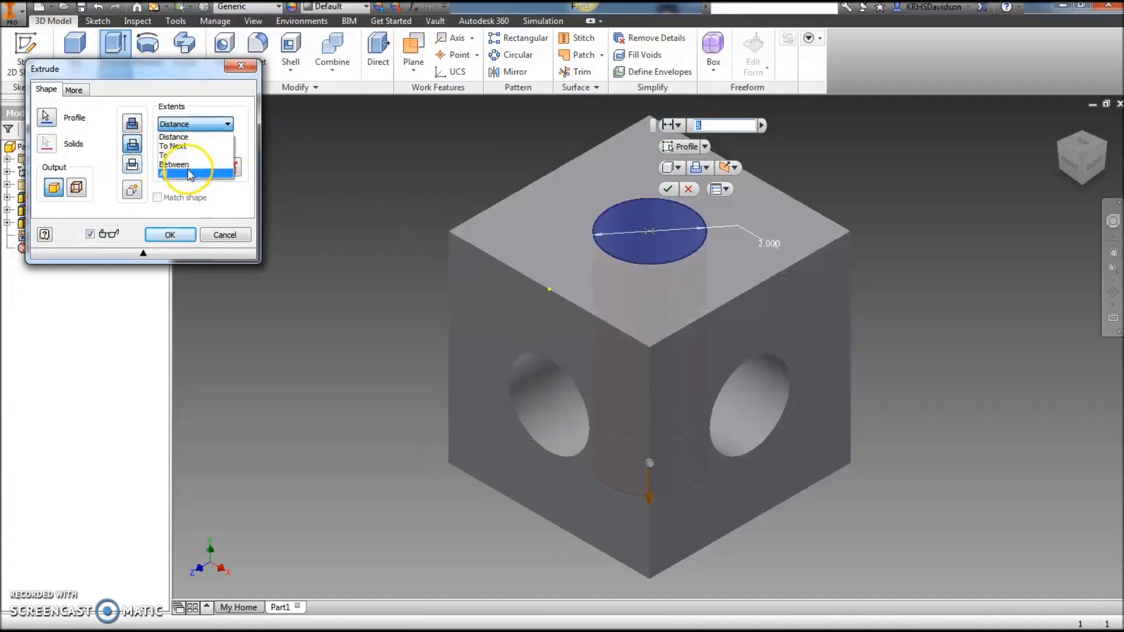
{"action": "left_click", "coordinate": [181, 169]}
{"action": "left_click", "coordinate": [228, 123]}
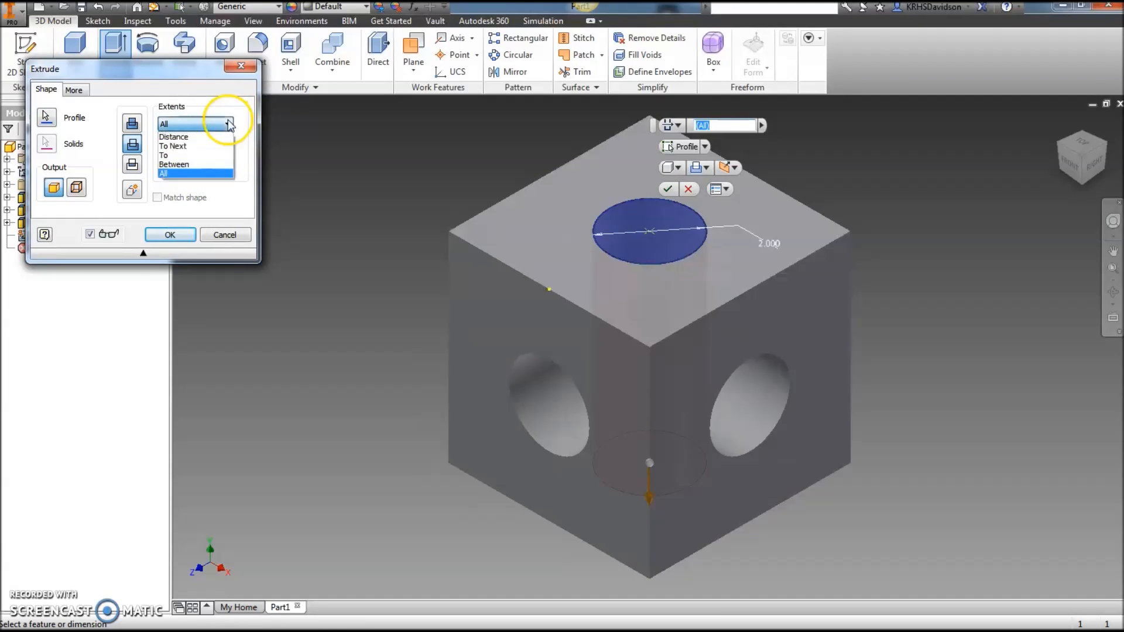
{"action": "left_click", "coordinate": [177, 143]}
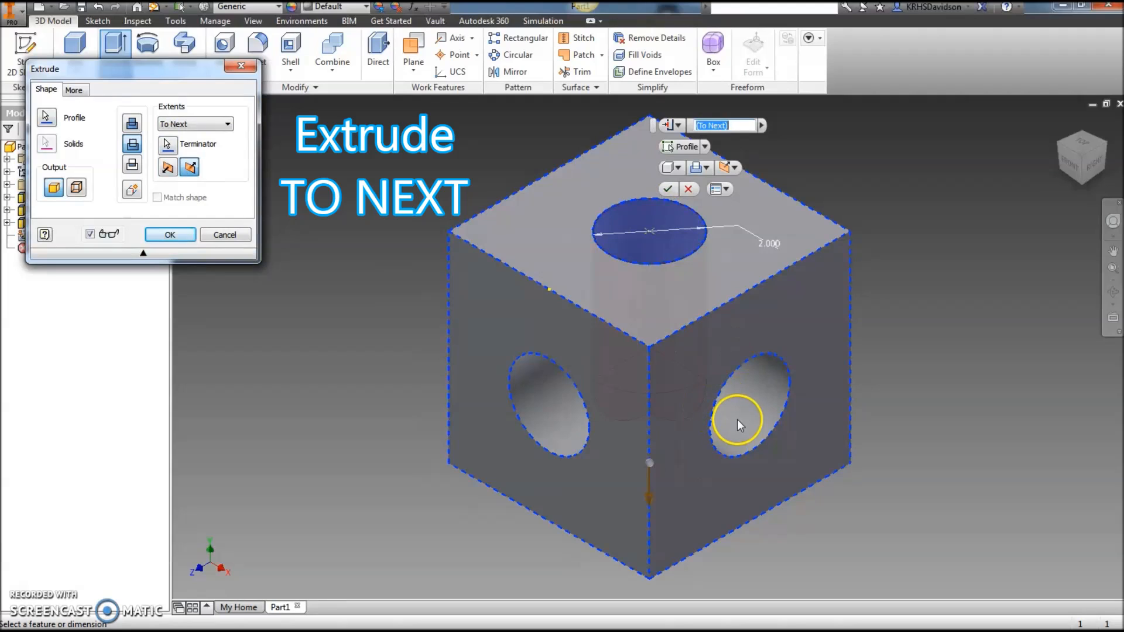
{"action": "left_click", "coordinate": [668, 189]}
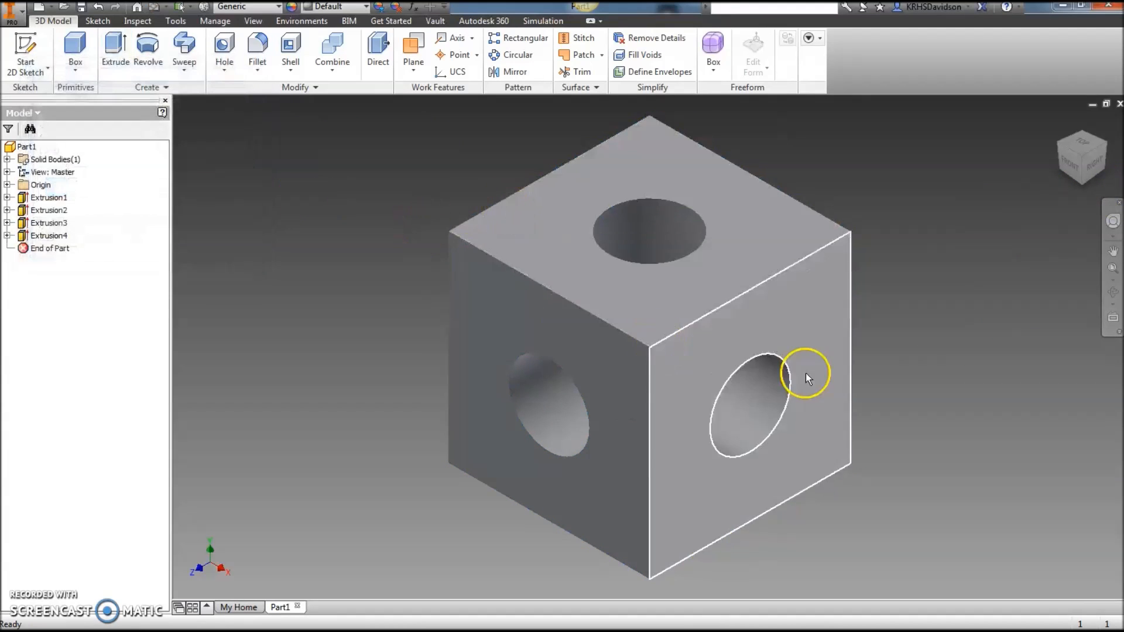
- Return the cube to its home view and save the part as "5x5 cube"
{"action": "mouse_move", "coordinate": [1080, 161]}
{"action": "left_mouse_down"}
{"action": "mouse_move", "coordinate": [1079, 201]}
{"action": "mouse_move", "coordinate": [1084, 113]}
{"action": "mouse_move", "coordinate": [1074, 611]}
{"action": "mouse_move", "coordinate": [1056, 111]}
{"action": "mouse_move", "coordinate": [1044, 238]}
{"action": "mouse_move", "coordinate": [1056, 231]}
{"action": "mouse_move", "coordinate": [1056, 156]}
{"action": "left_mouse_up"}
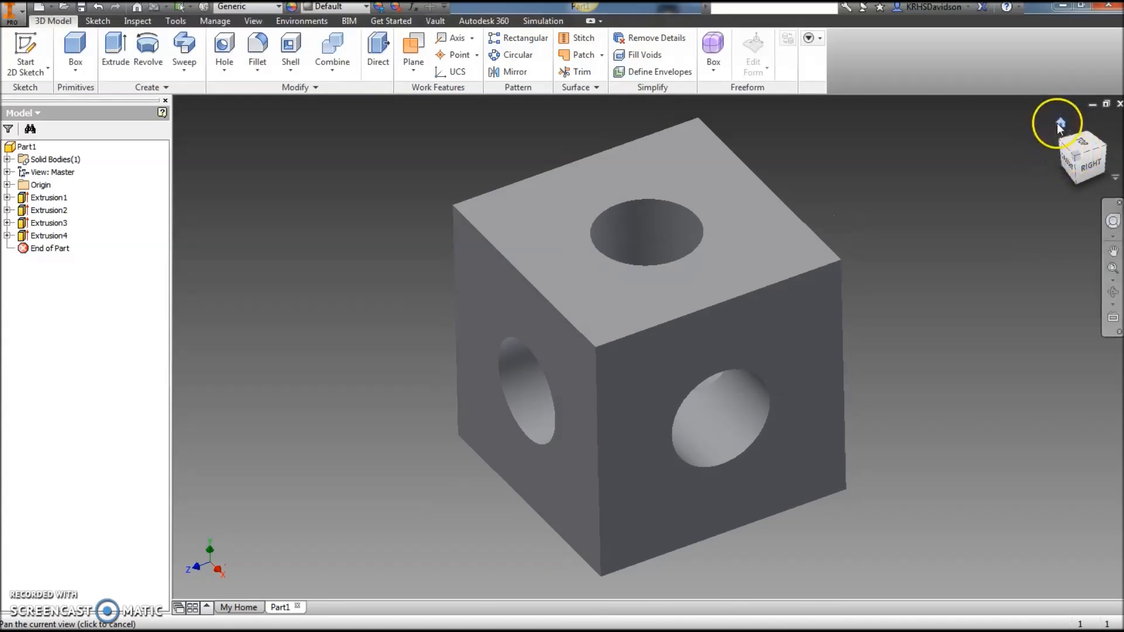
{"action": "left_click", "coordinate": [1059, 122]}
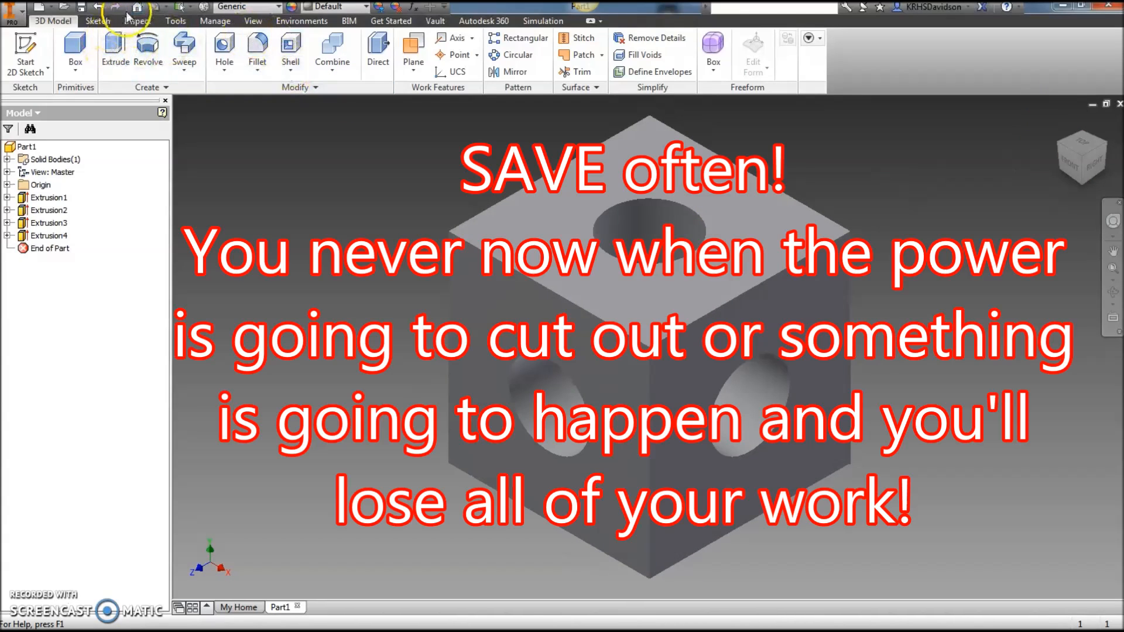
{"action": "left_click", "coordinate": [82, 8]}
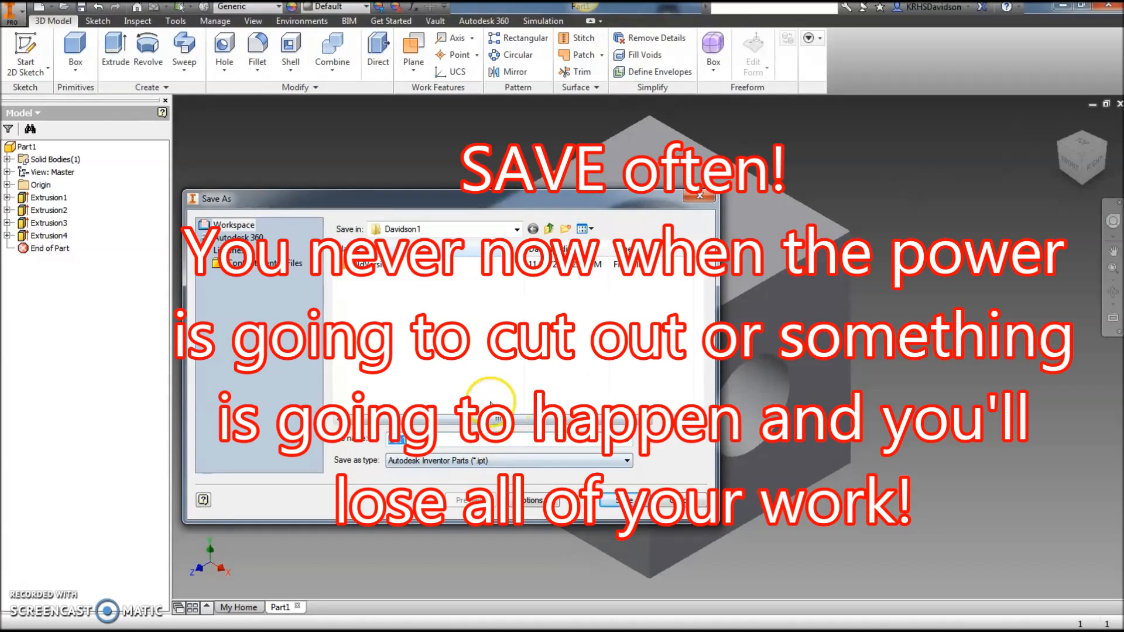
{"action": "type", "text": "5x5 cube"}
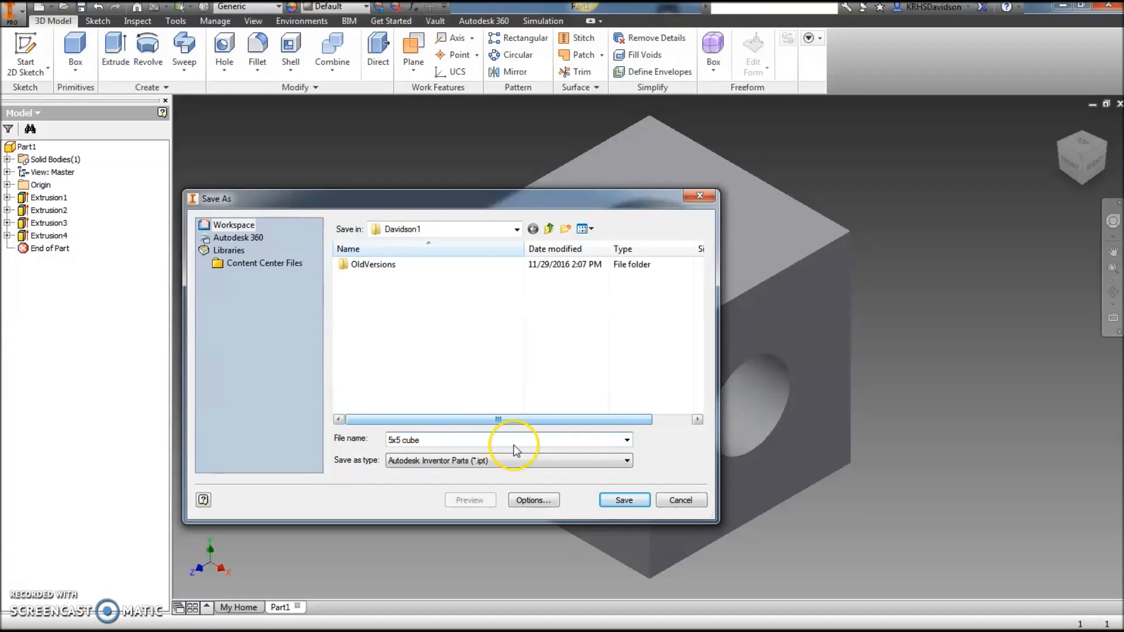
{"action": "left_click", "coordinate": [624, 500]}
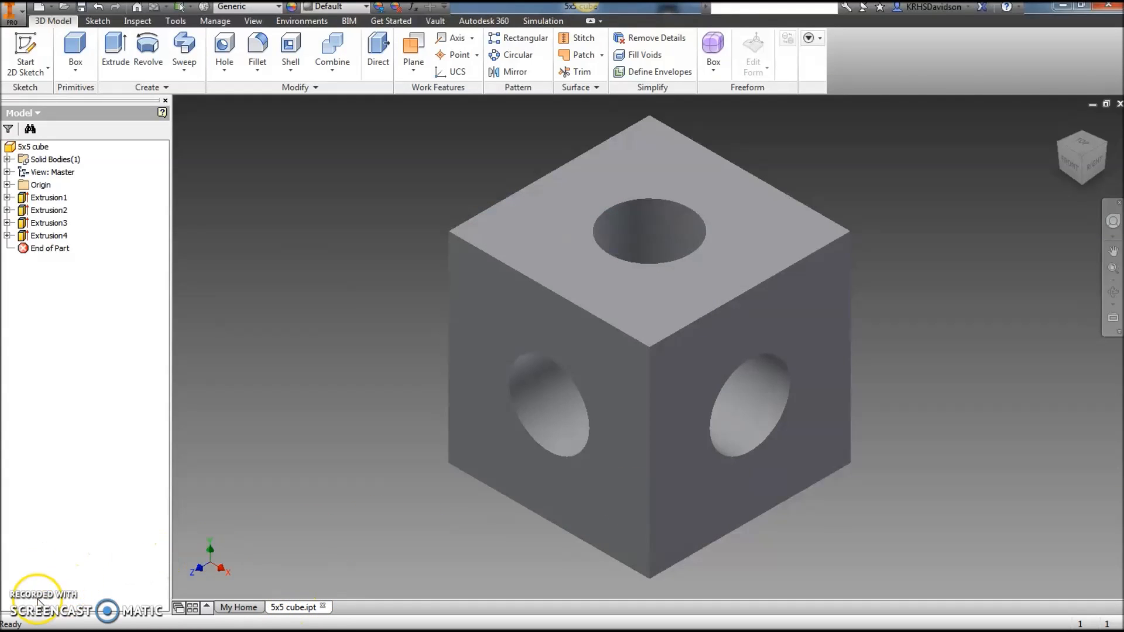
- Create a new drawing from the English ANSI (in).idw template
{"action": "left_click", "coordinate": [39, 6]}
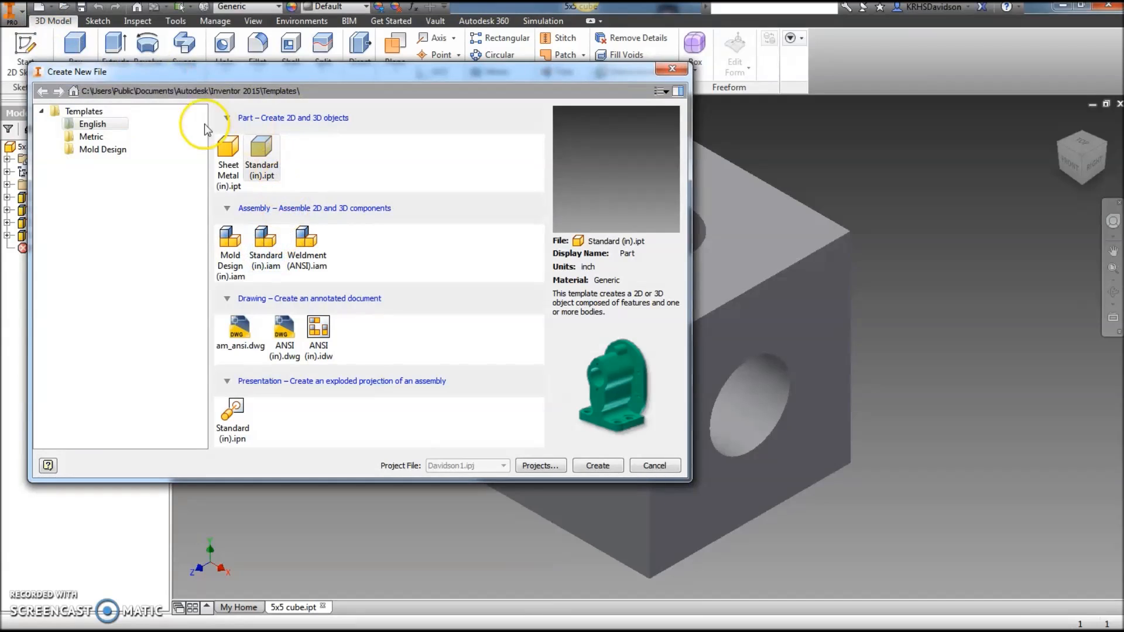
{"action": "left_click", "coordinate": [326, 340]}
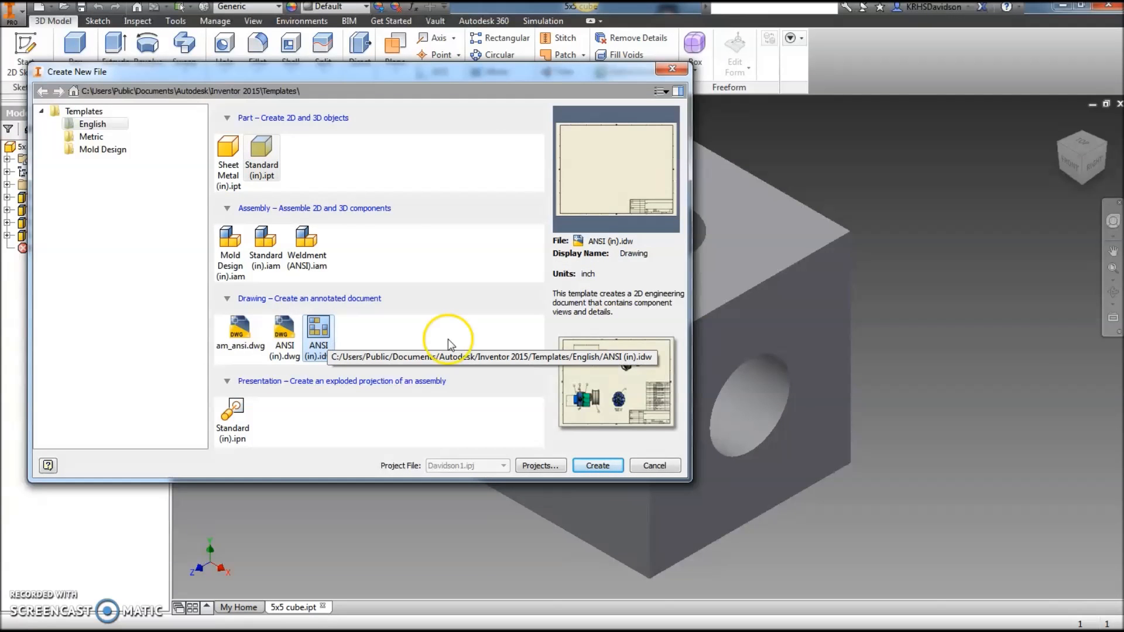
{"action": "left_click", "coordinate": [603, 472]}
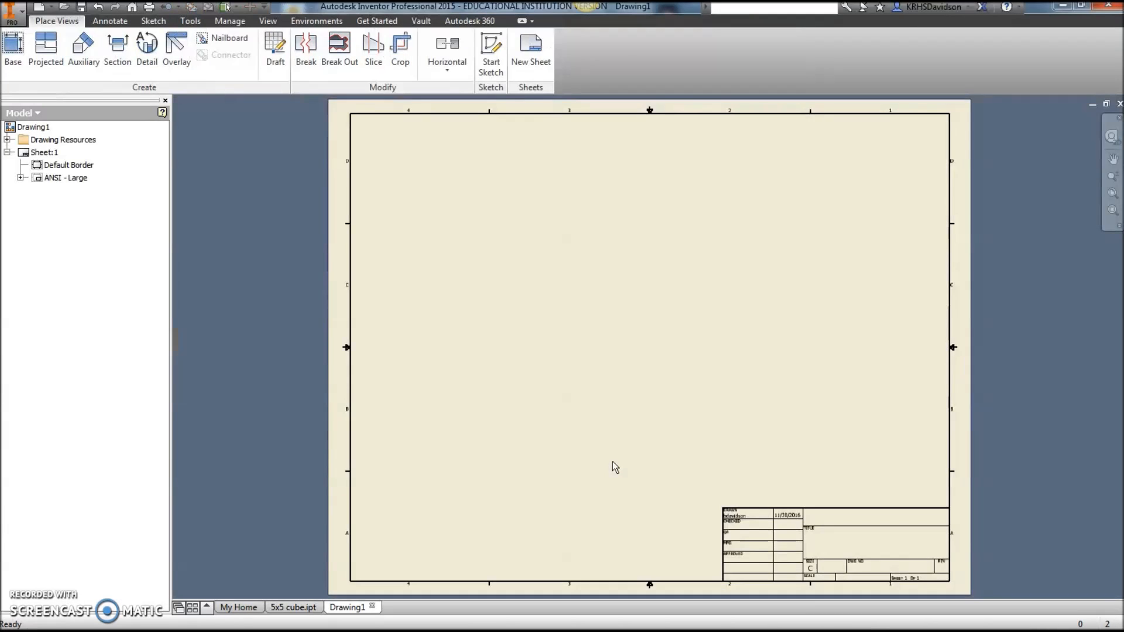
- Place a front base view of 5x5 cube.ipt at 1:1 scale in the lower-left area of the drawing sheet
{"action": "left_click", "coordinate": [816, 496]}
{"action": "left_click", "coordinate": [12, 62]}
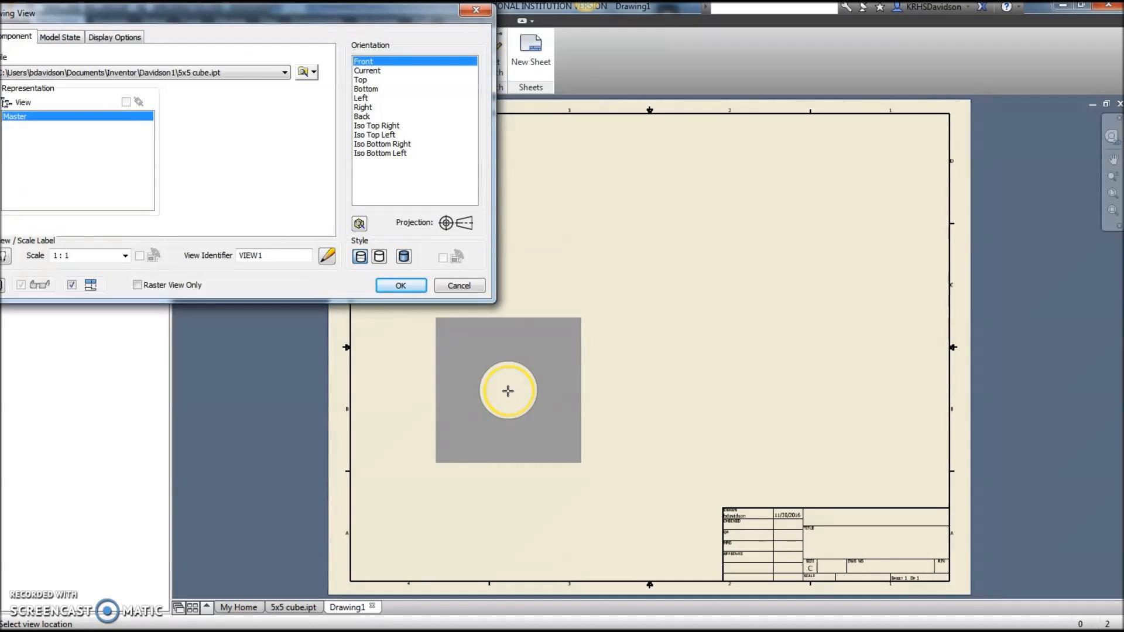
{"action": "left_click", "coordinate": [511, 394]}
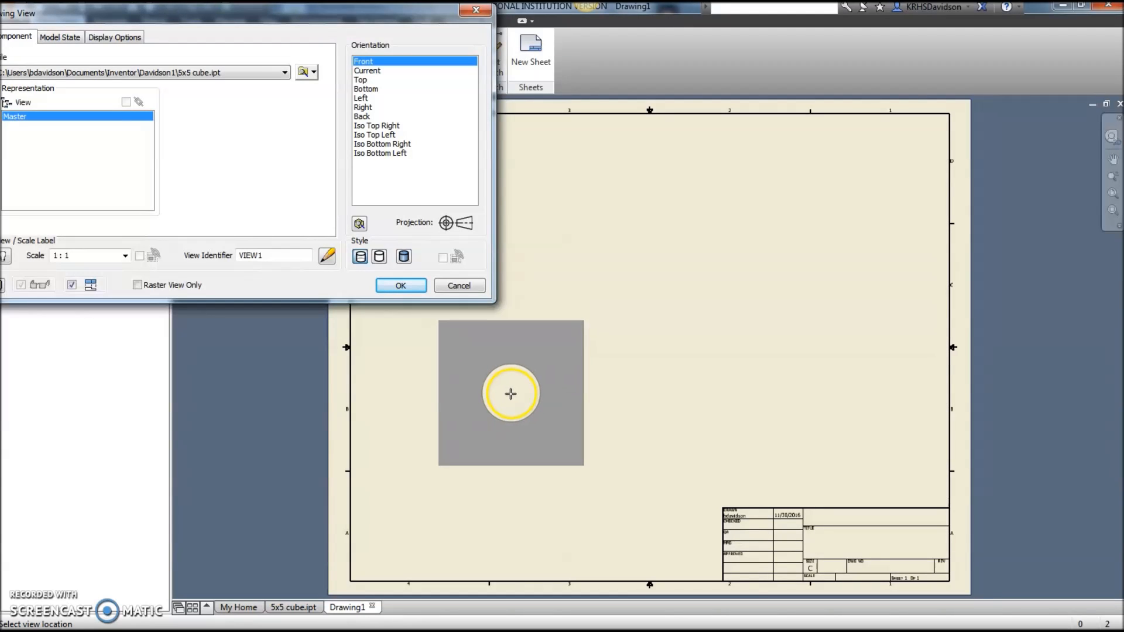
{"action": "left_click", "coordinate": [510, 394]}
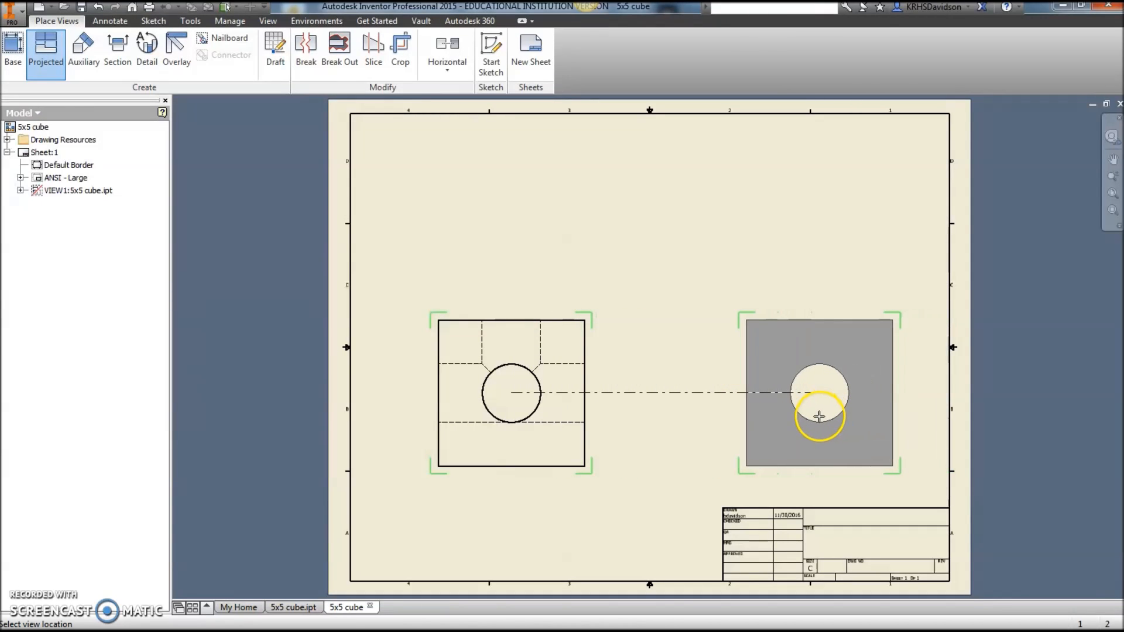
- Create projected right, top and isometric views from the front view, with the isometric in the sheet's upper-right area
{"action": "left_click", "coordinate": [806, 419]}
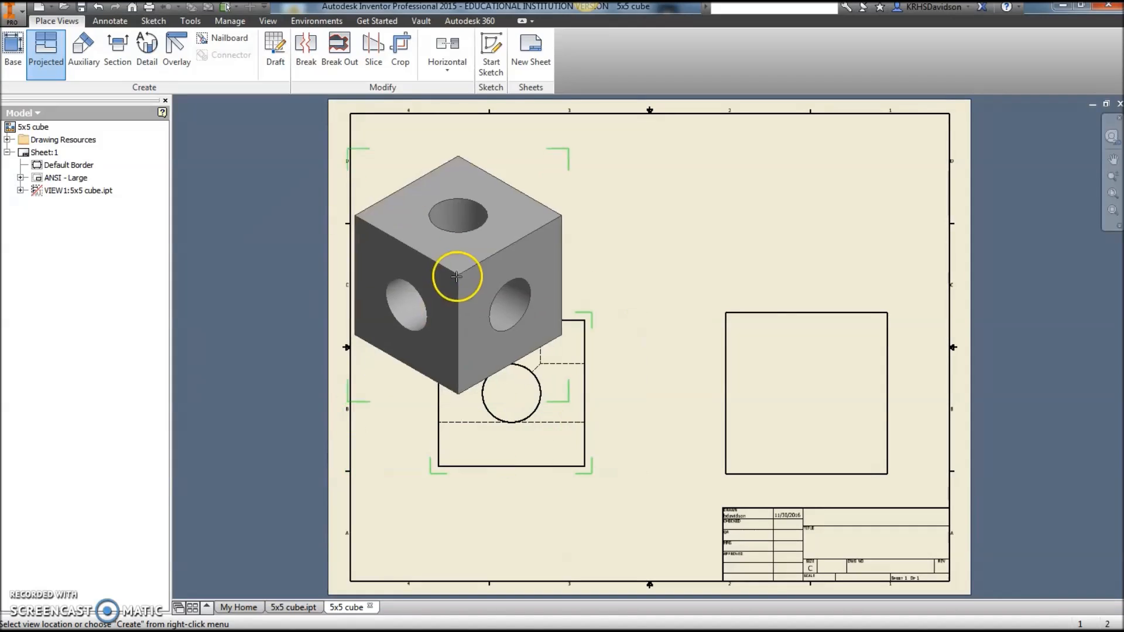
{"action": "left_click", "coordinate": [492, 208]}
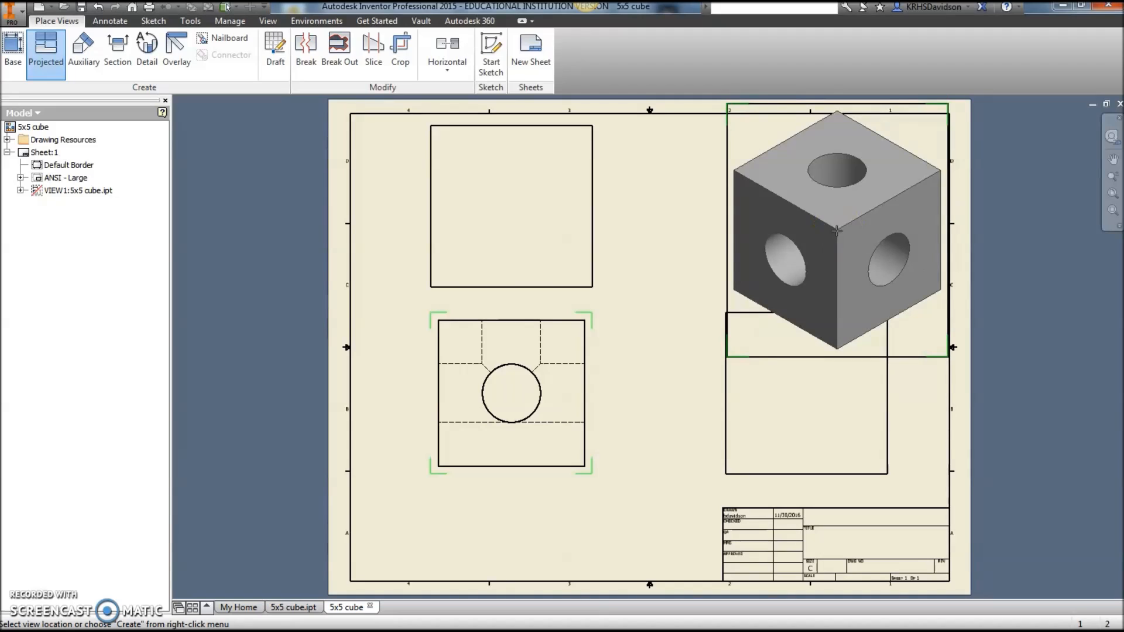
{"action": "left_click", "coordinate": [836, 232]}
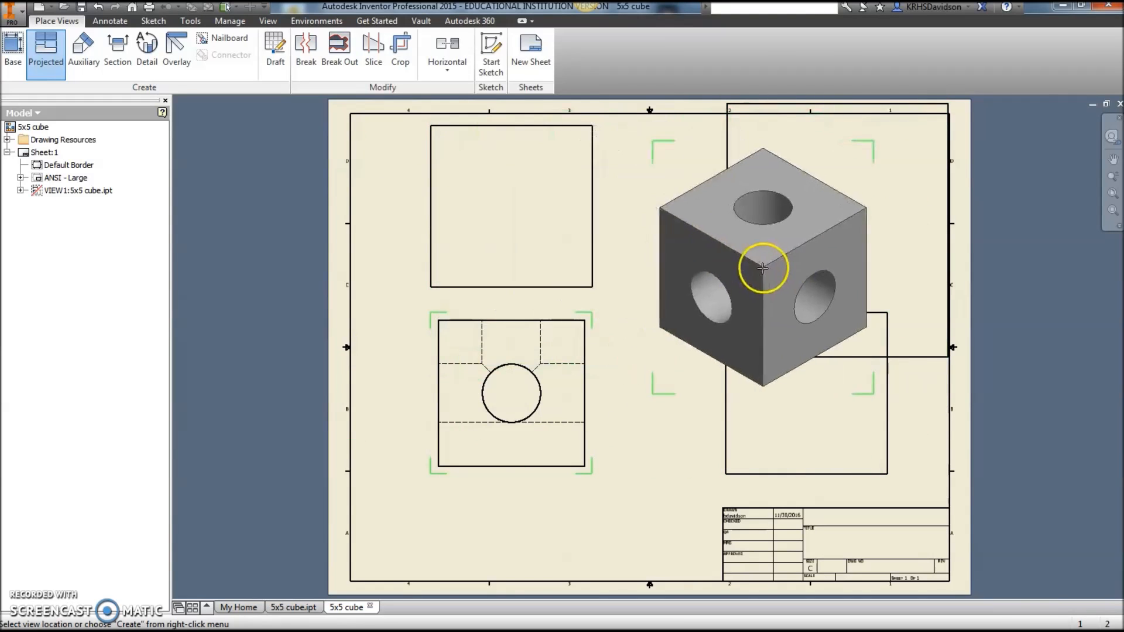
{"action": "right_click", "coordinate": [782, 289]}
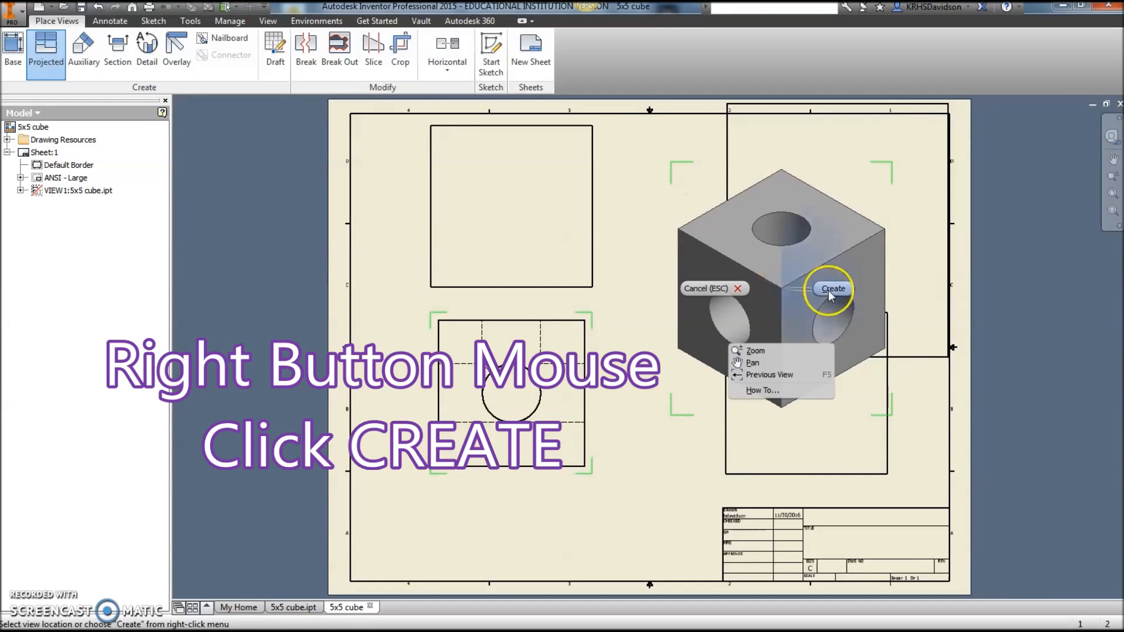
{"action": "left_click", "coordinate": [833, 291]}
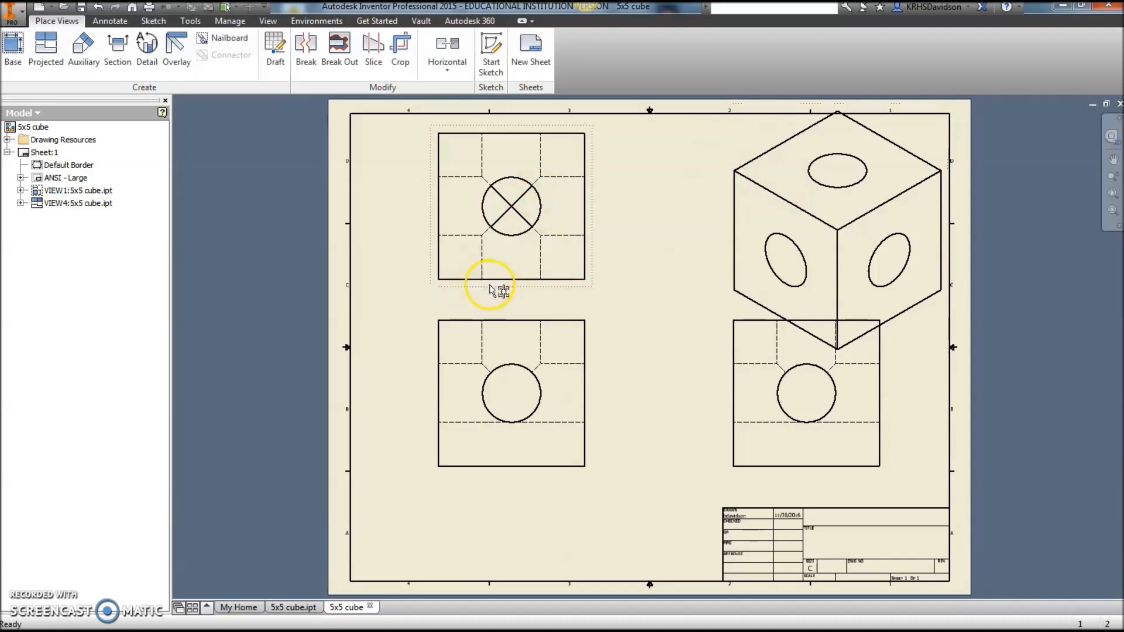
- Set the isometric view's scale to 1/2 and move the view into the sheet's upper-right corner
{"action": "double_click", "coordinate": [726, 255]}
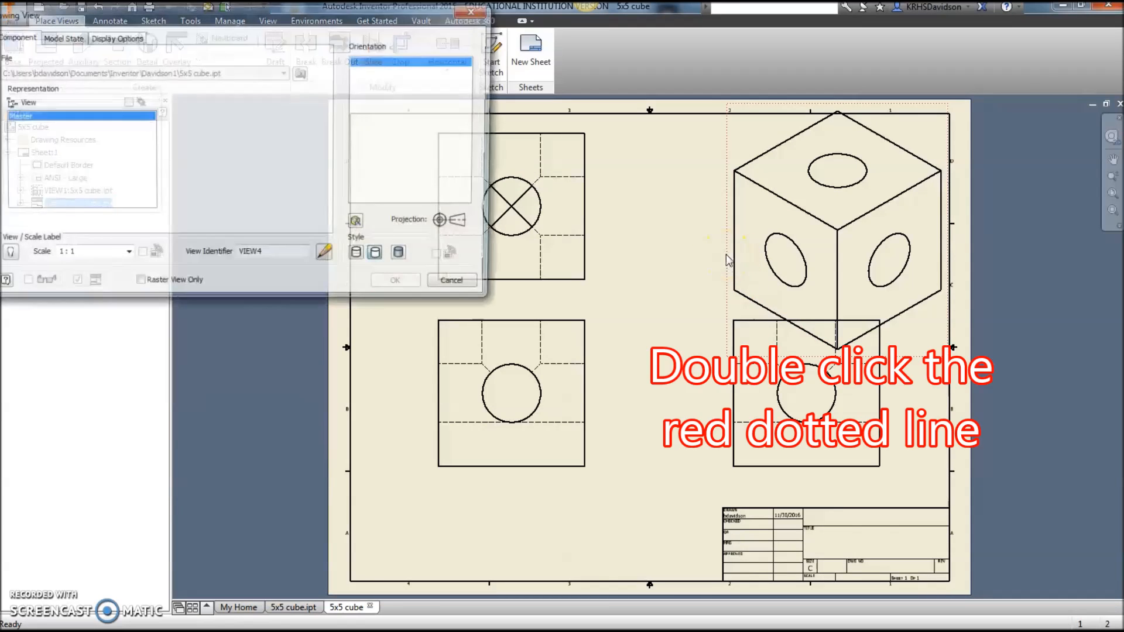
{"action": "mouse_move", "coordinate": [244, 22]}
{"action": "left_mouse_down"}
{"action": "mouse_move", "coordinate": [381, 35]}
{"action": "mouse_move", "coordinate": [367, 42]}
{"action": "left_mouse_up"}
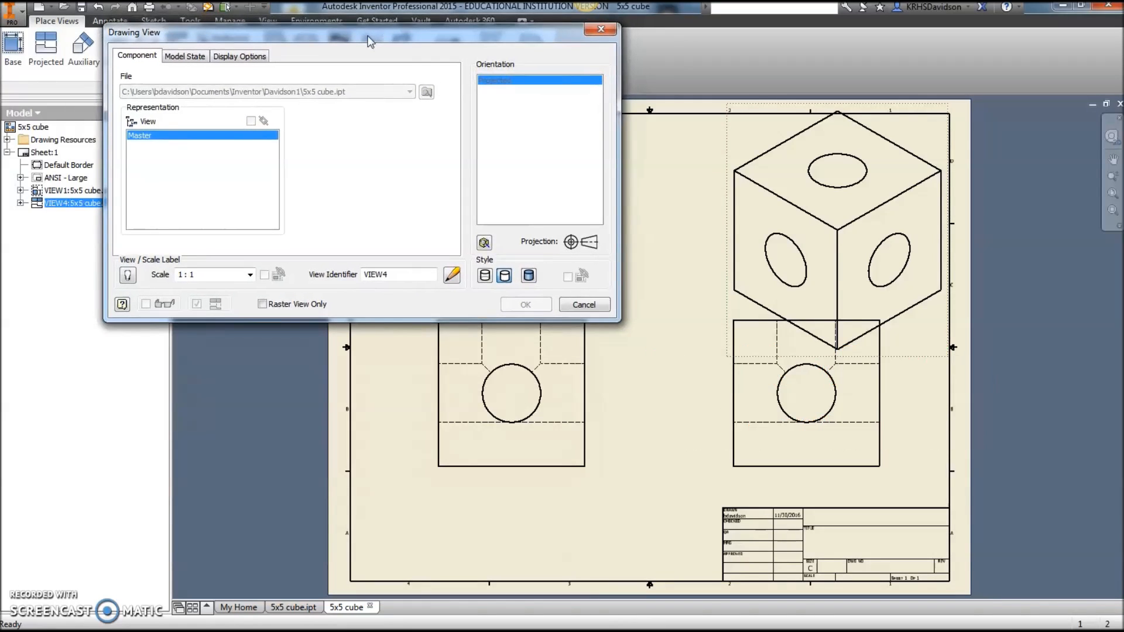
{"action": "left_click", "coordinate": [250, 275]}
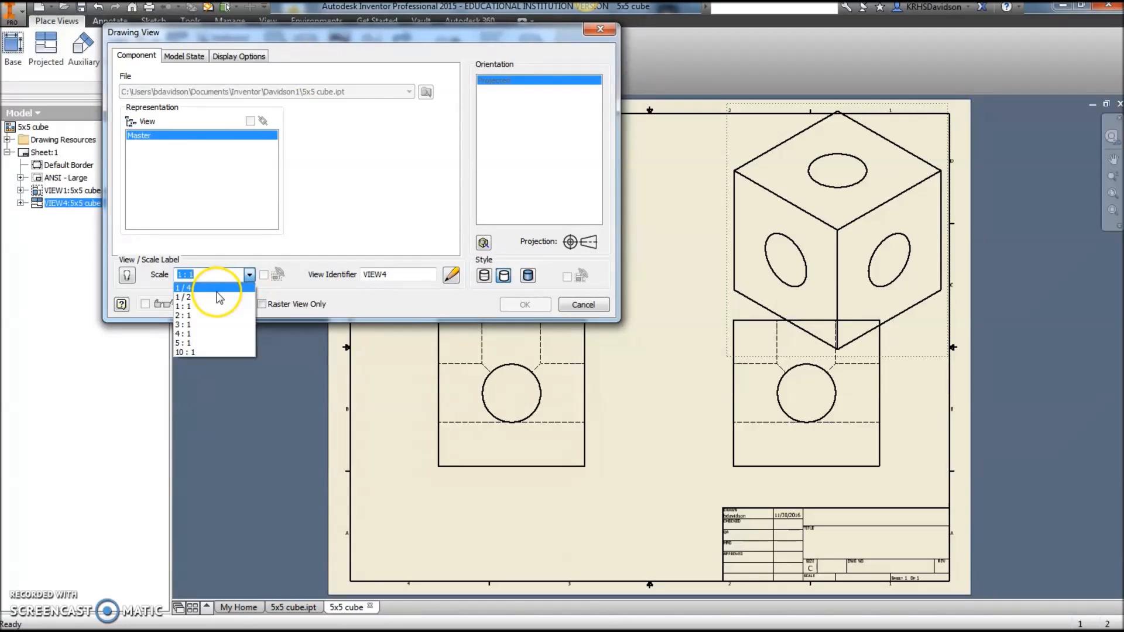
{"action": "left_click", "coordinate": [208, 299]}
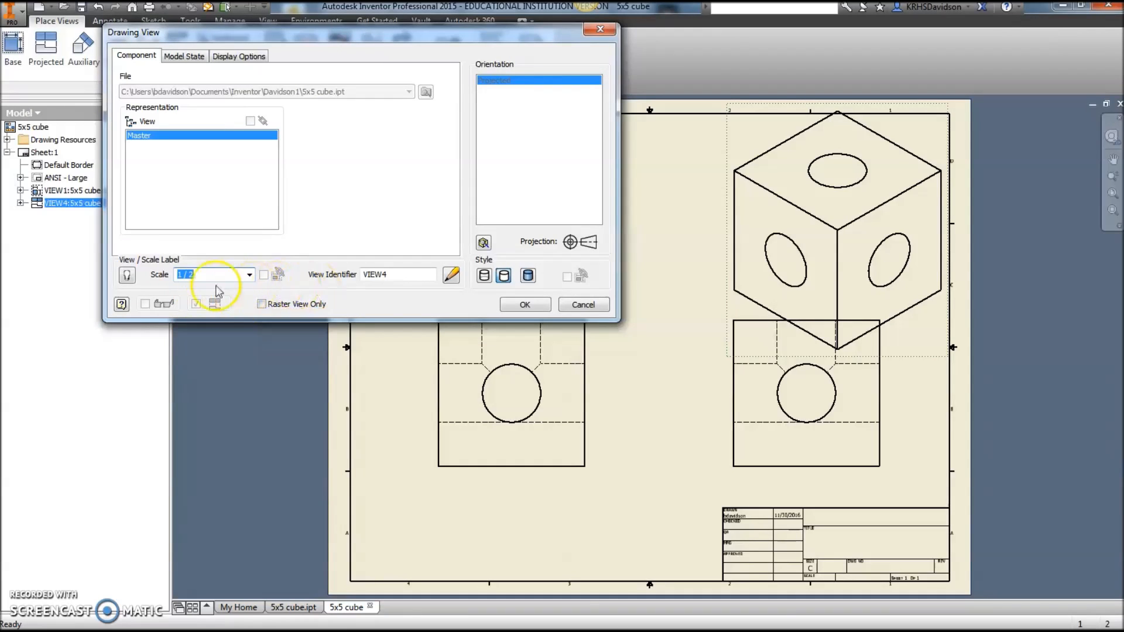
{"action": "left_click", "coordinate": [524, 304]}
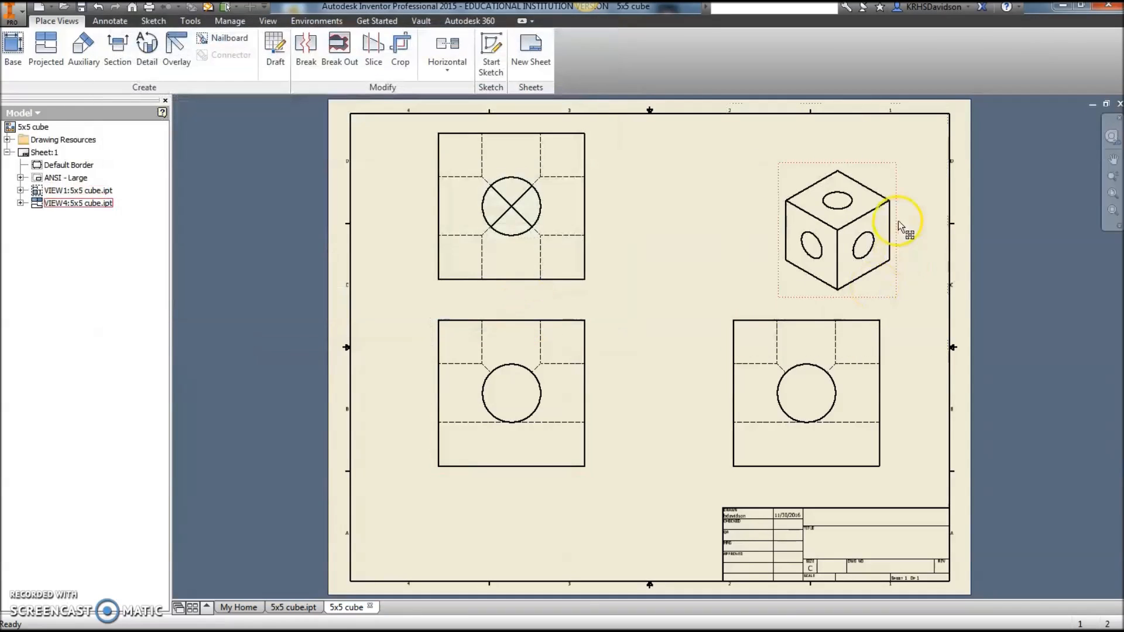
{"action": "left_click_drag", "start_coordinate": [880, 168], "coordinate": [922, 124]}
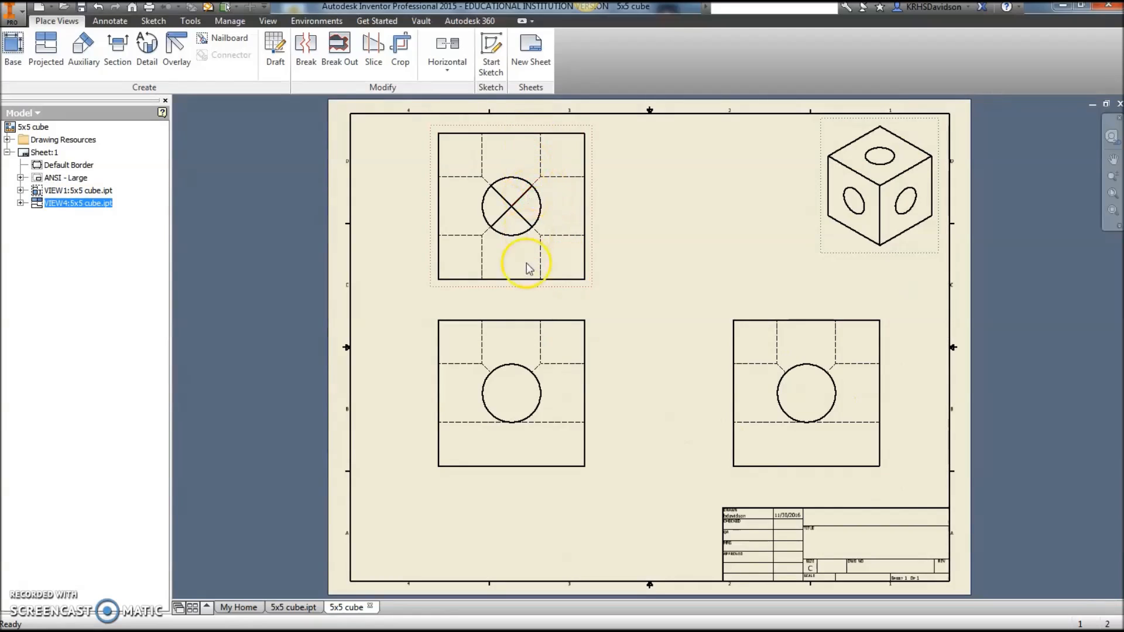
{"action": "mouse_move", "coordinate": [533, 319]}
{"action": "left_mouse_down"}
{"action": "mouse_move", "coordinate": [539, 329]}
{"action": "mouse_move", "coordinate": [606, 312]}
{"action": "mouse_move", "coordinate": [514, 321]}
{"action": "mouse_move", "coordinate": [537, 314]}
{"action": "mouse_move", "coordinate": [528, 314]}
{"action": "left_mouse_up"}
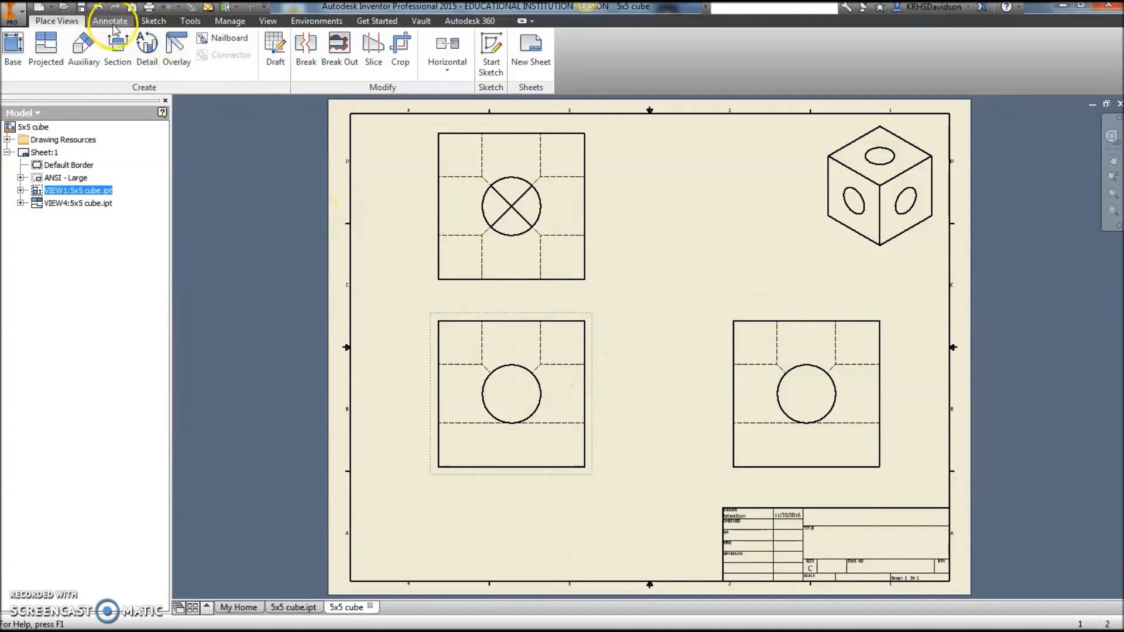
- Add center marks to the hole circles in the top, front and right views
{"action": "left_click", "coordinate": [113, 24]}
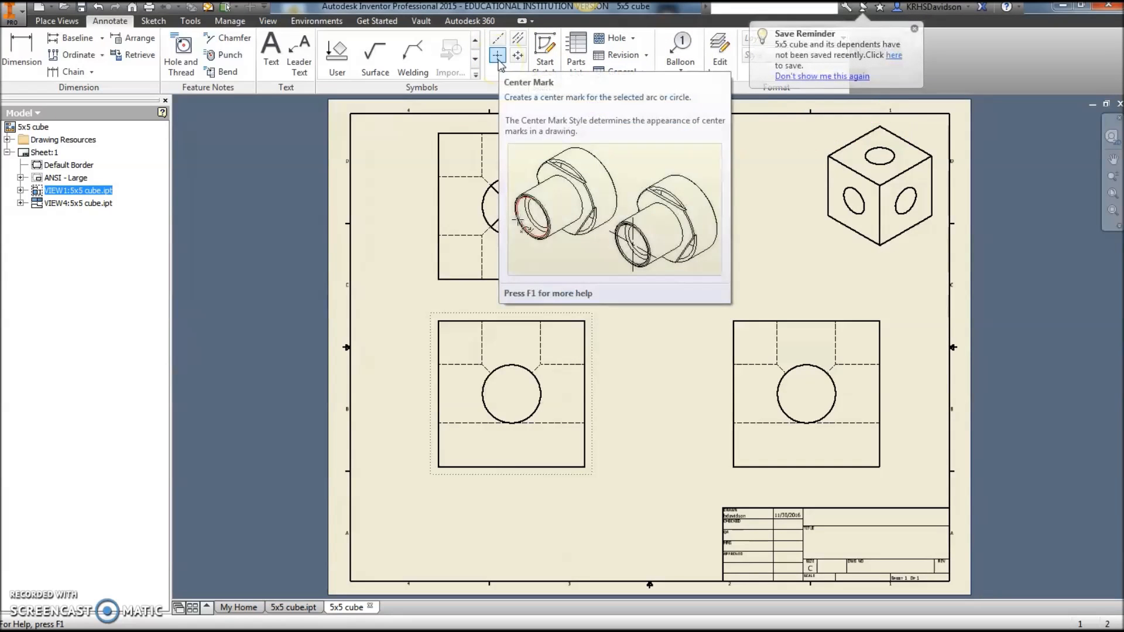
{"action": "left_click", "coordinate": [497, 55]}
{"action": "left_click", "coordinate": [507, 181]}
{"action": "left_click", "coordinate": [521, 368]}
{"action": "left_click", "coordinate": [808, 366]}
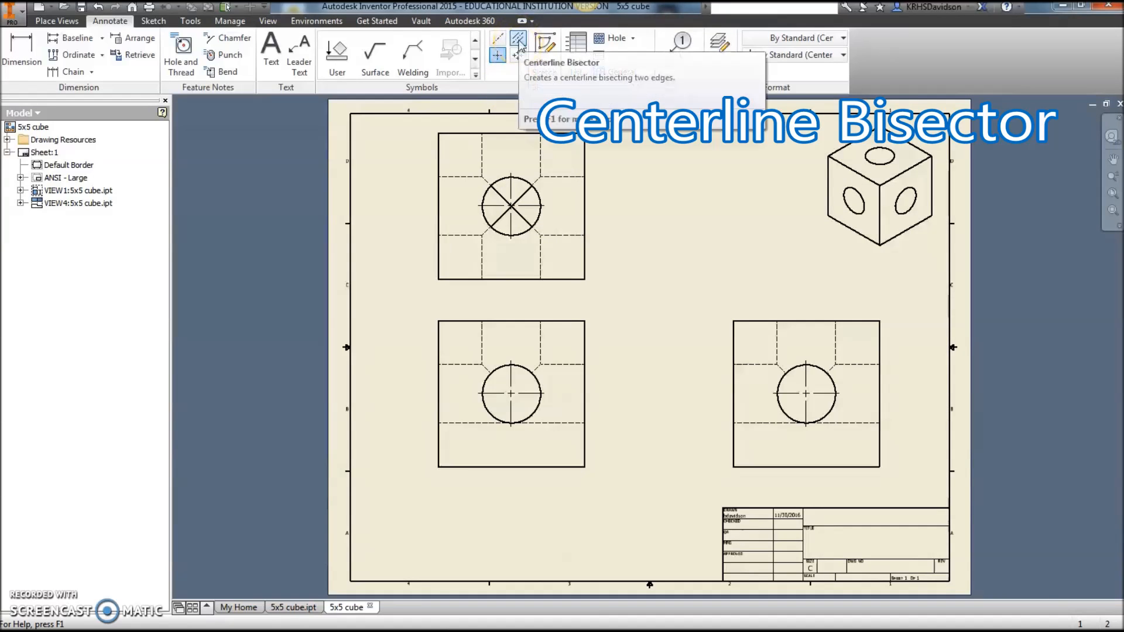
- Add bisecting centerlines between the hidden hole edges in the front and top views, running both horizontally and vertically
{"action": "left_click", "coordinate": [518, 41]}
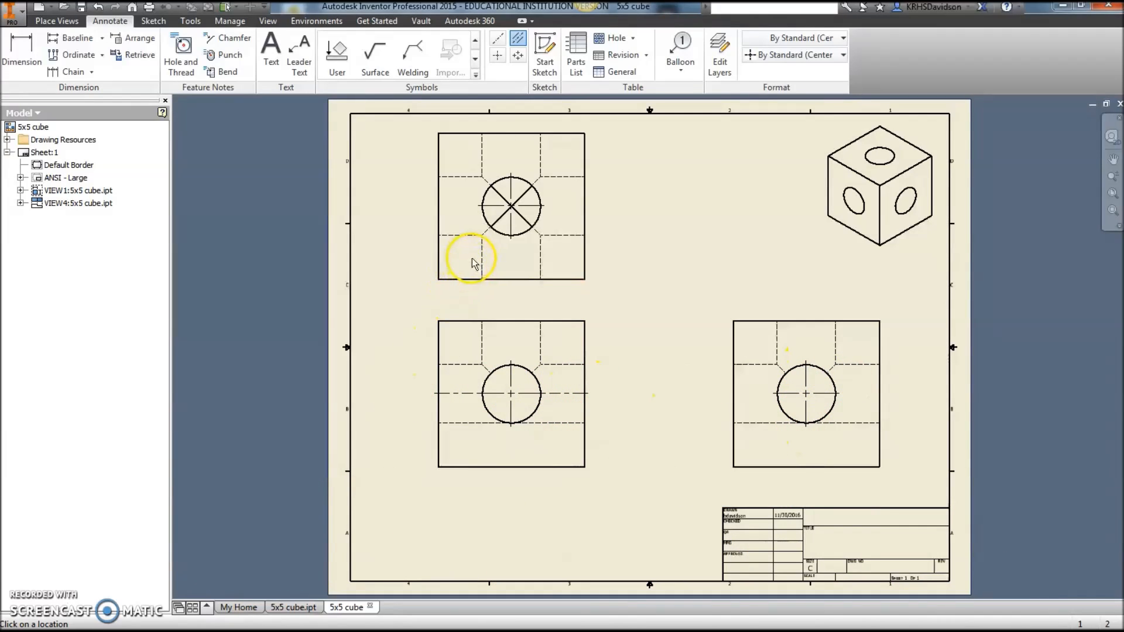
{"action": "left_click", "coordinate": [481, 333]}
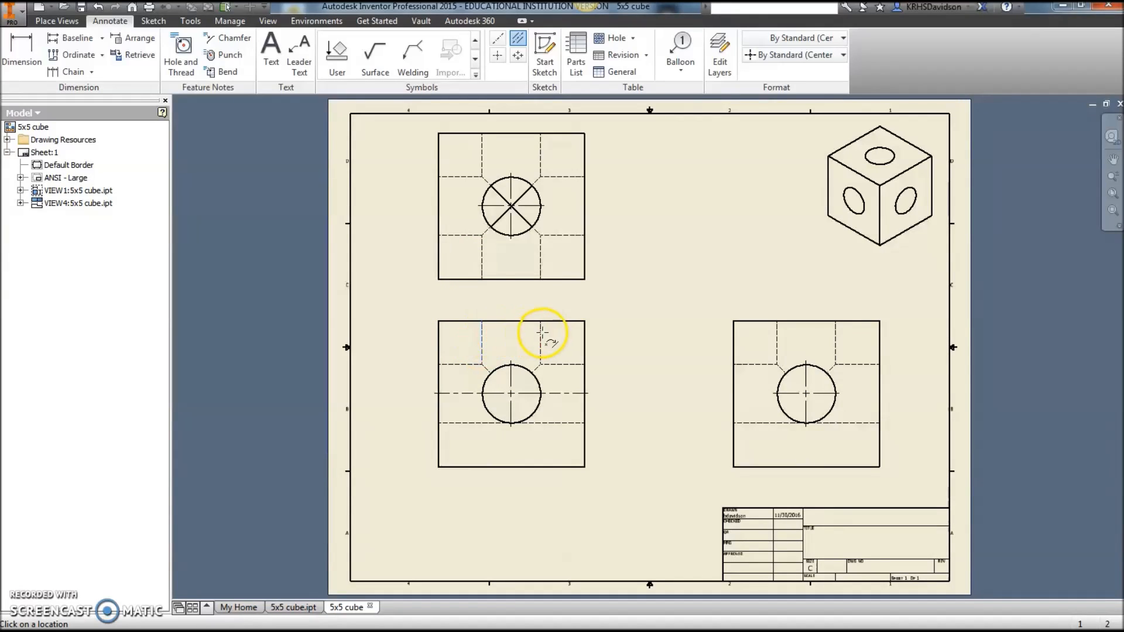
{"action": "left_click", "coordinate": [540, 333]}
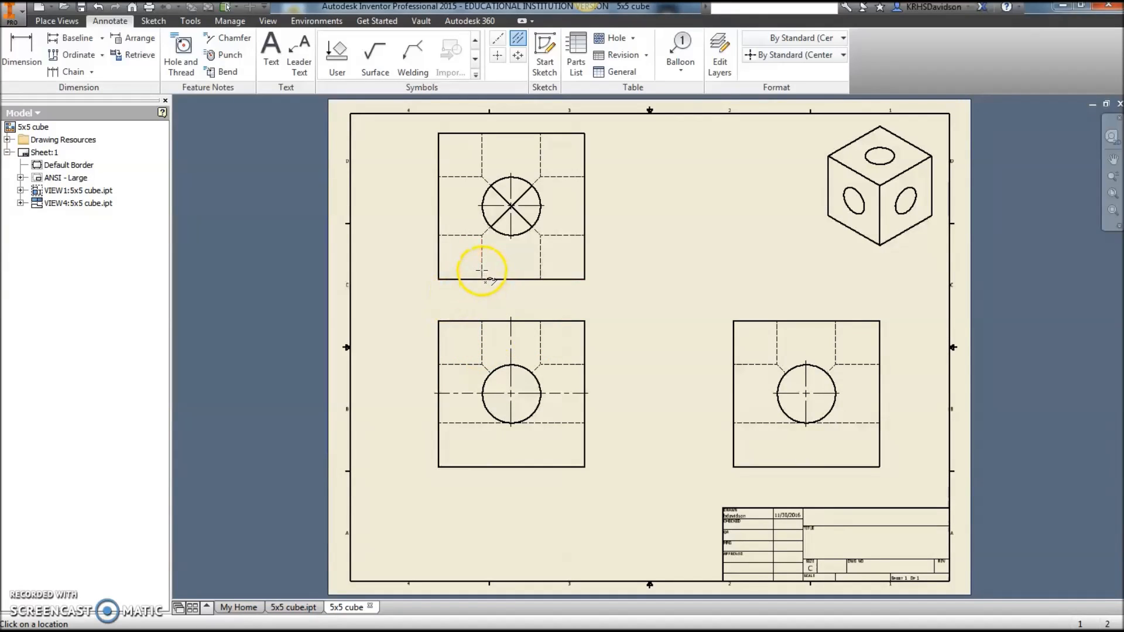
{"action": "left_click", "coordinate": [539, 270]}
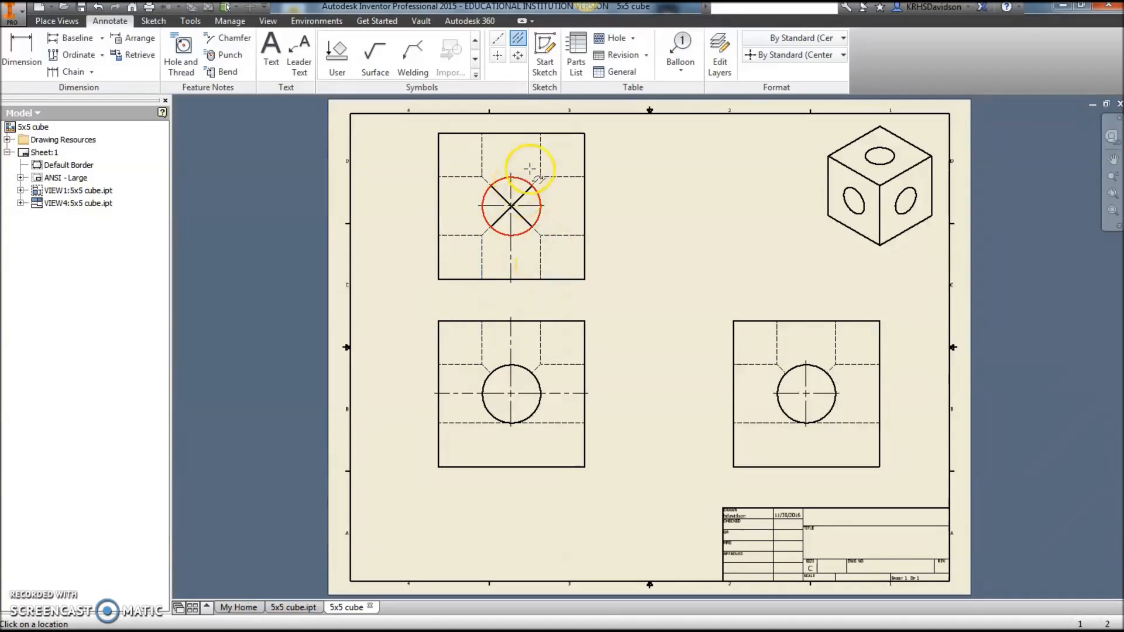
{"action": "left_click", "coordinate": [482, 145]}
{"action": "left_click", "coordinate": [455, 176]}
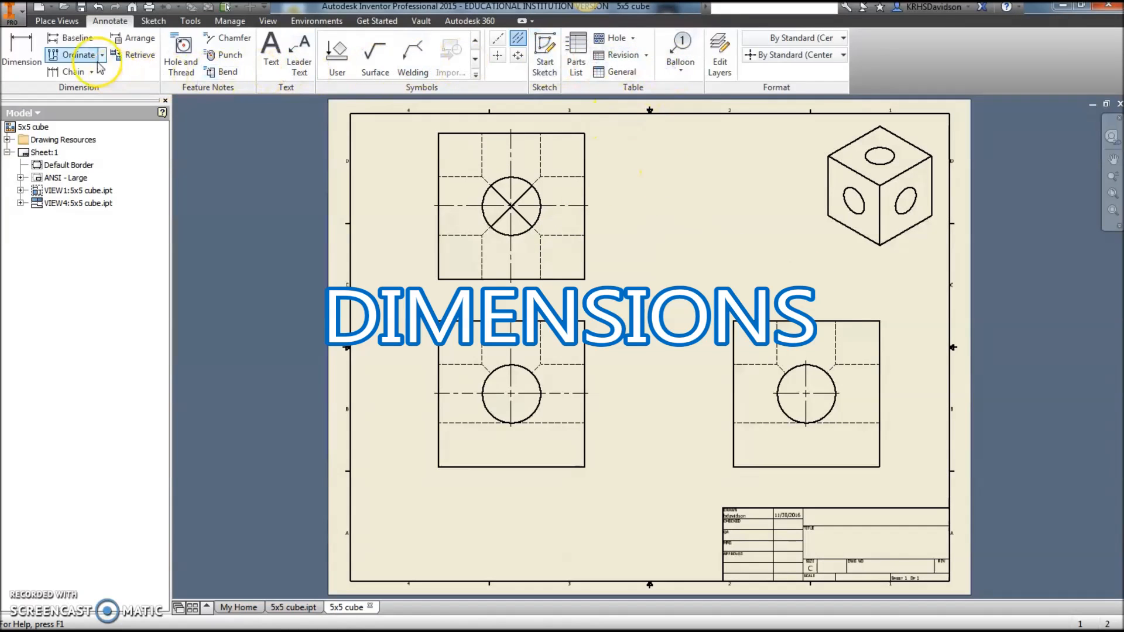
- Dimension the vertical distance from the top view's upper edge to the hole centre, placing it left of the view with default text
{"action": "left_click", "coordinate": [35, 55]}
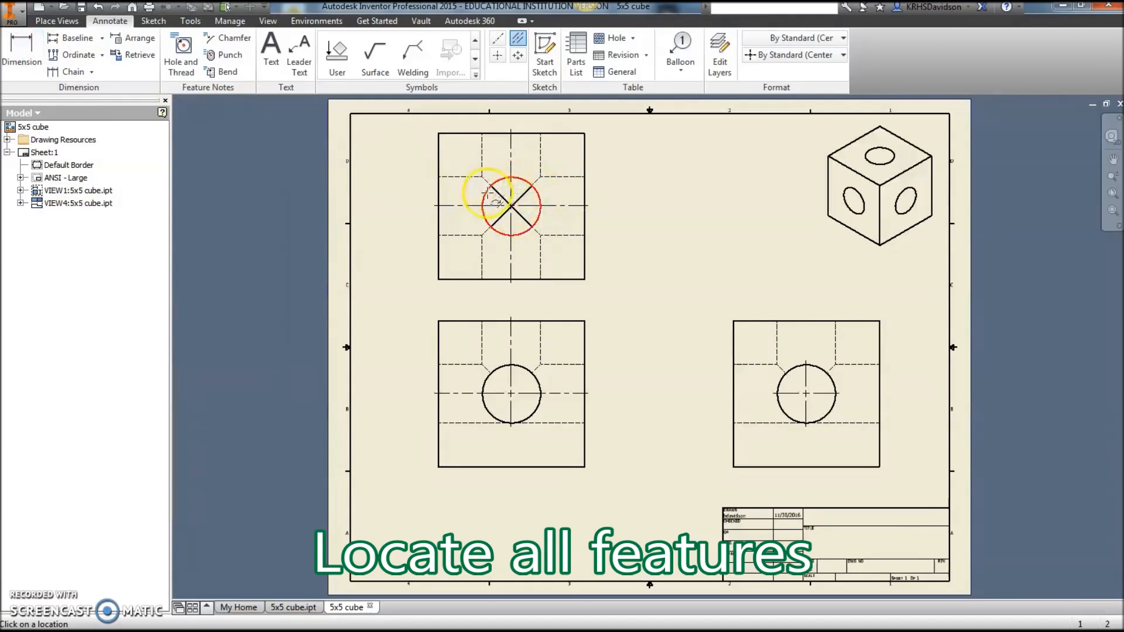
{"action": "left_click", "coordinate": [23, 46]}
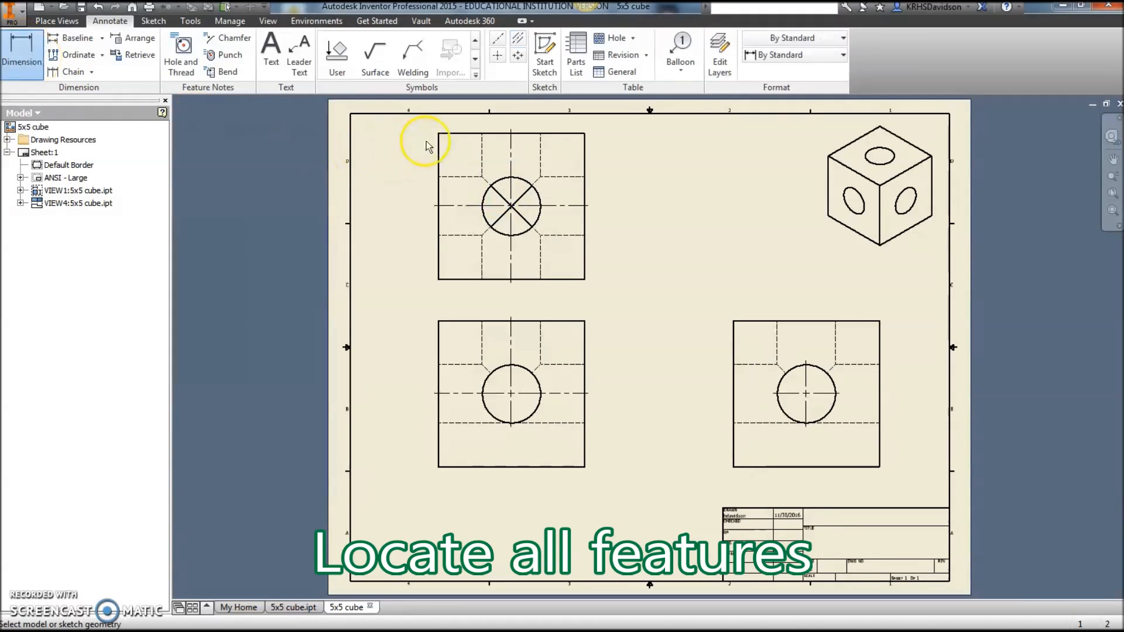
{"action": "left_click", "coordinate": [455, 134]}
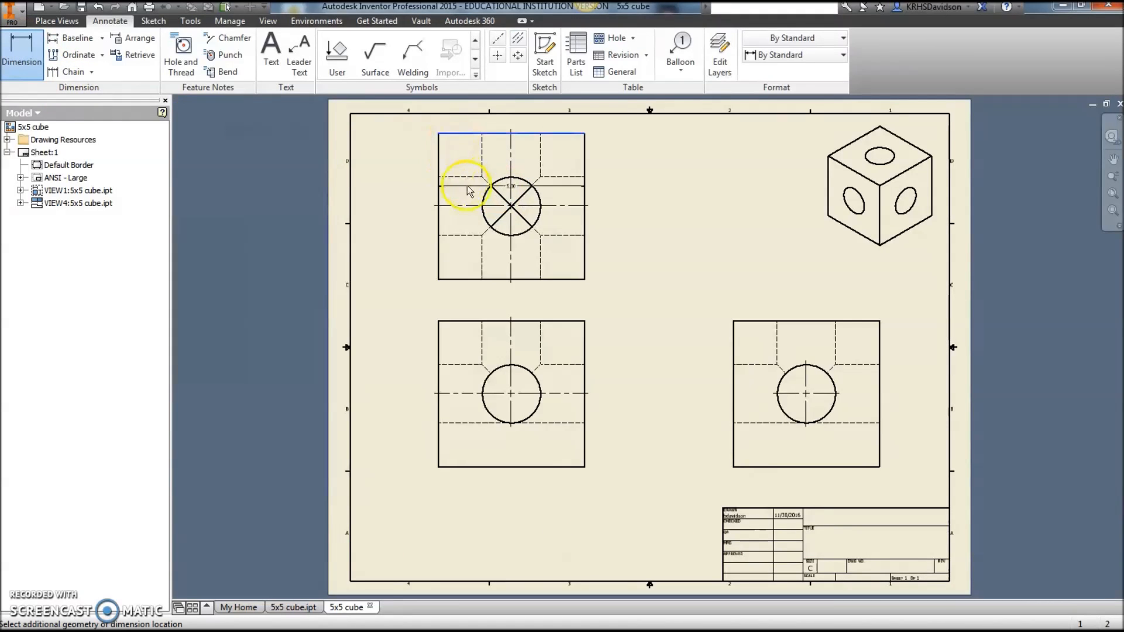
{"action": "left_click", "coordinate": [476, 199]}
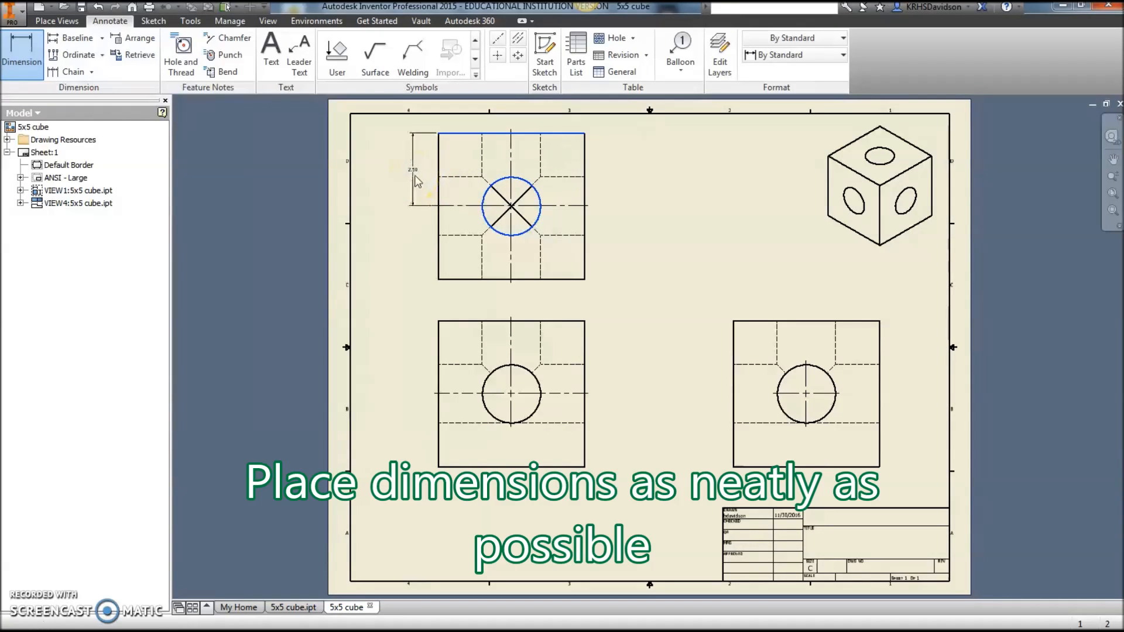
{"action": "left_click", "coordinate": [418, 181]}
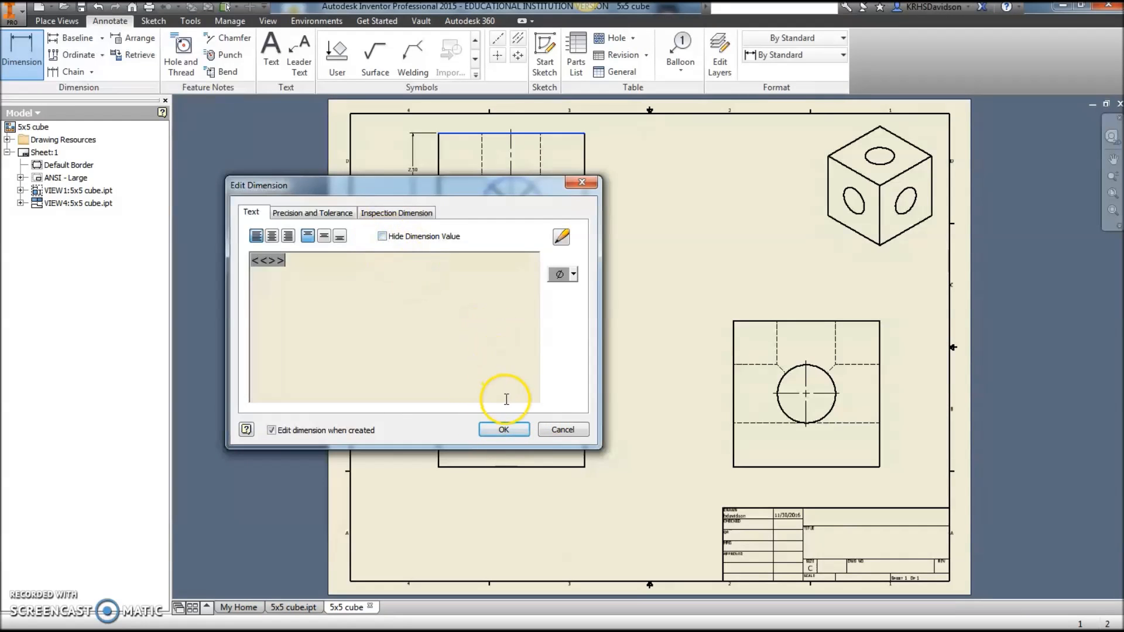
{"action": "left_click", "coordinate": [504, 431]}
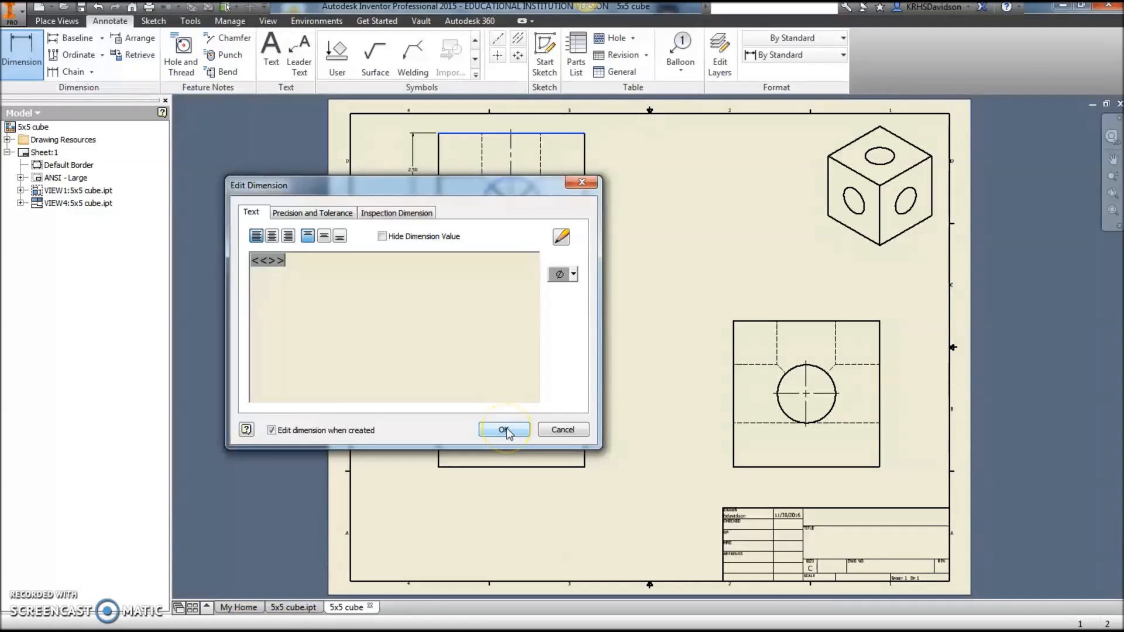
{"action": "scroll", "coordinate": [416, 177], "scroll_direction": "up", "scroll_amount": 4}
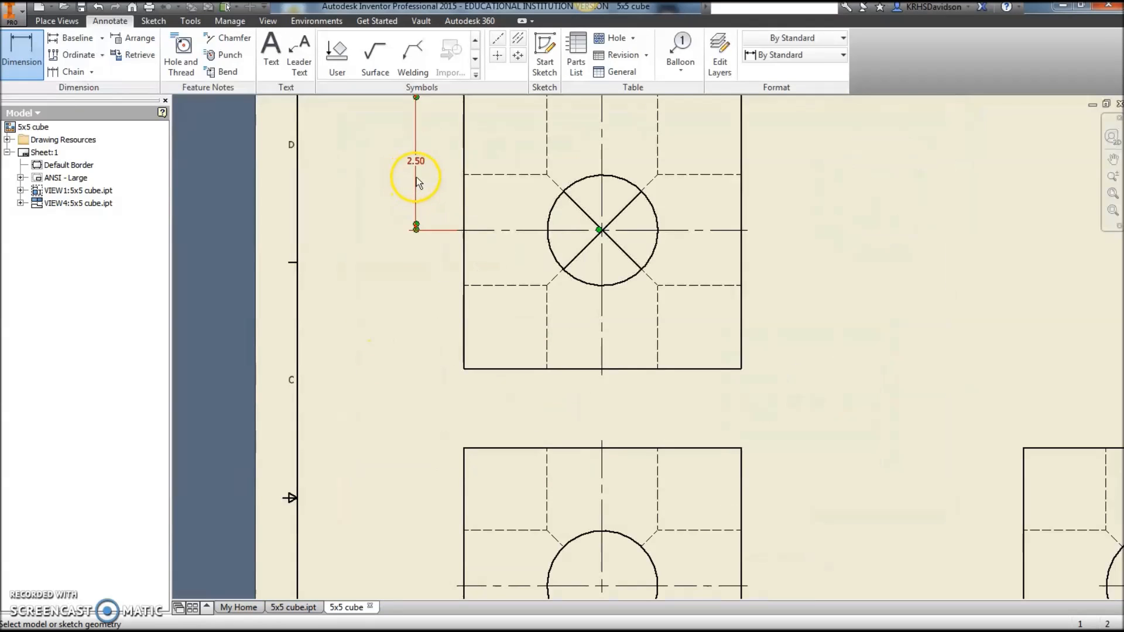
{"action": "scroll", "coordinate": [424, 181], "scroll_direction": "down", "scroll_amount": 3}
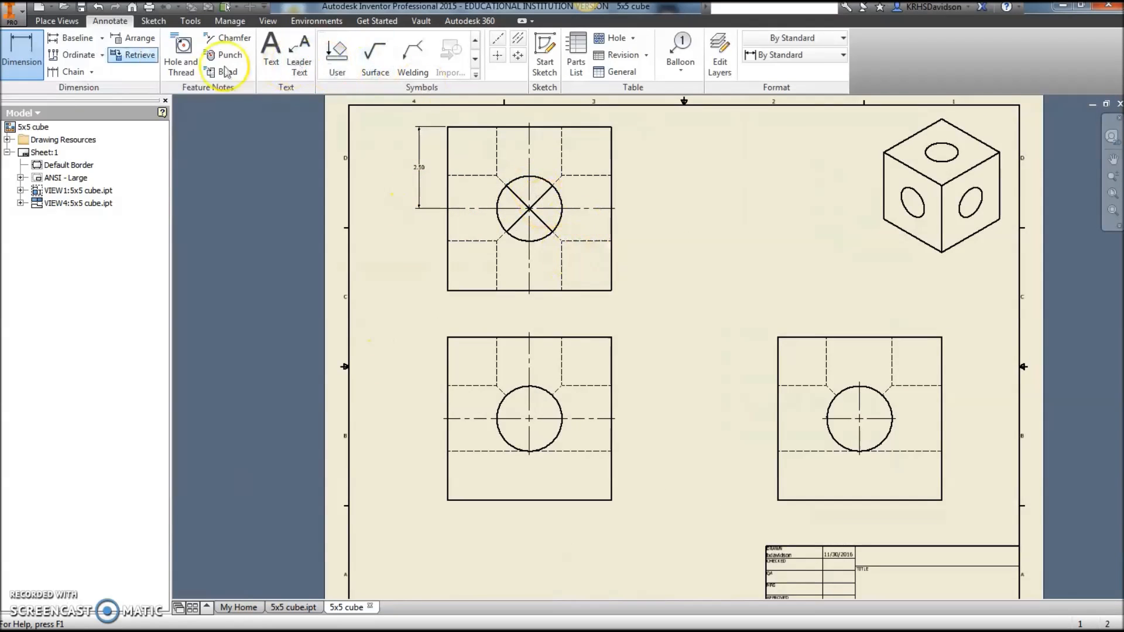
- Dimension the horizontal distance from the top view's left edge to the vertical hole centerline, placing it below the view
{"action": "left_click", "coordinate": [24, 59]}
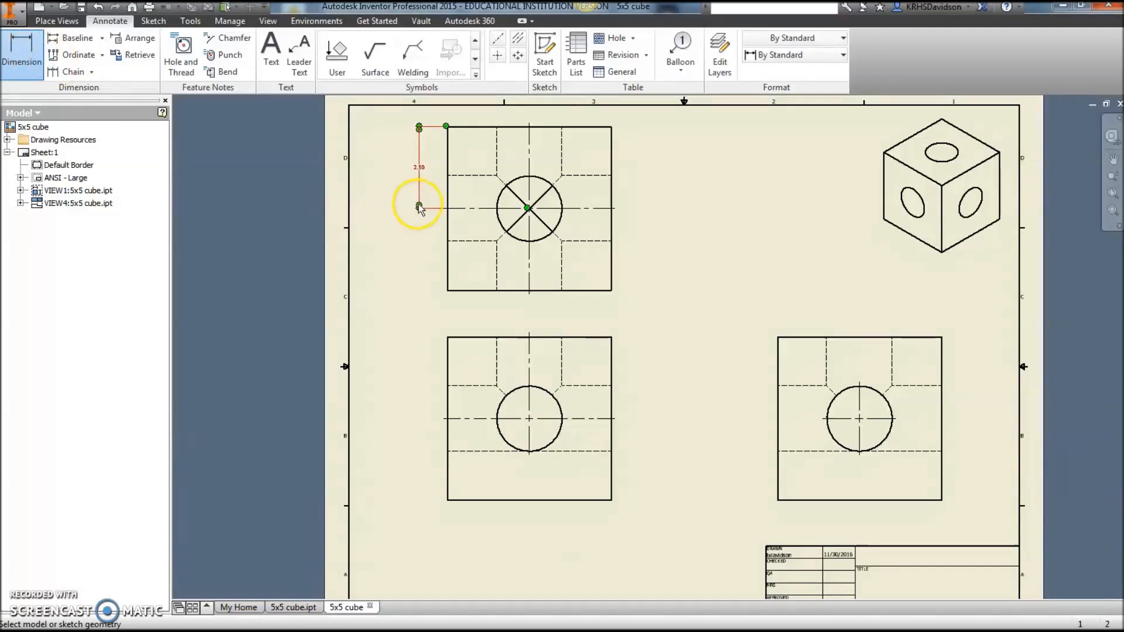
{"action": "left_click", "coordinate": [449, 287]}
{"action": "left_click", "coordinate": [529, 280]}
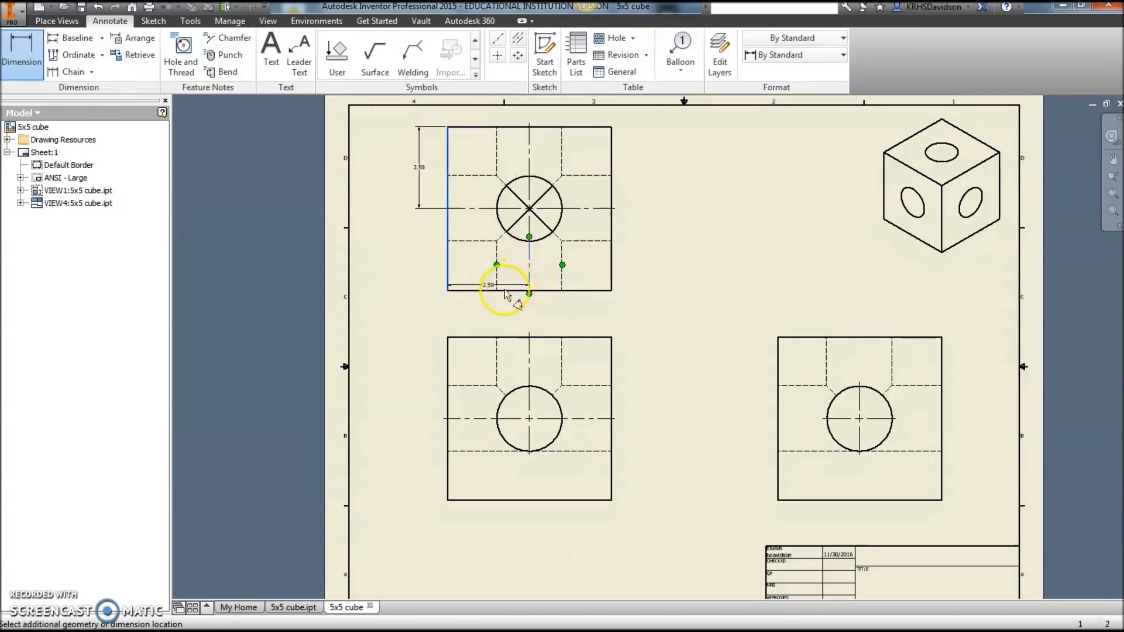
{"action": "left_click", "coordinate": [501, 310]}
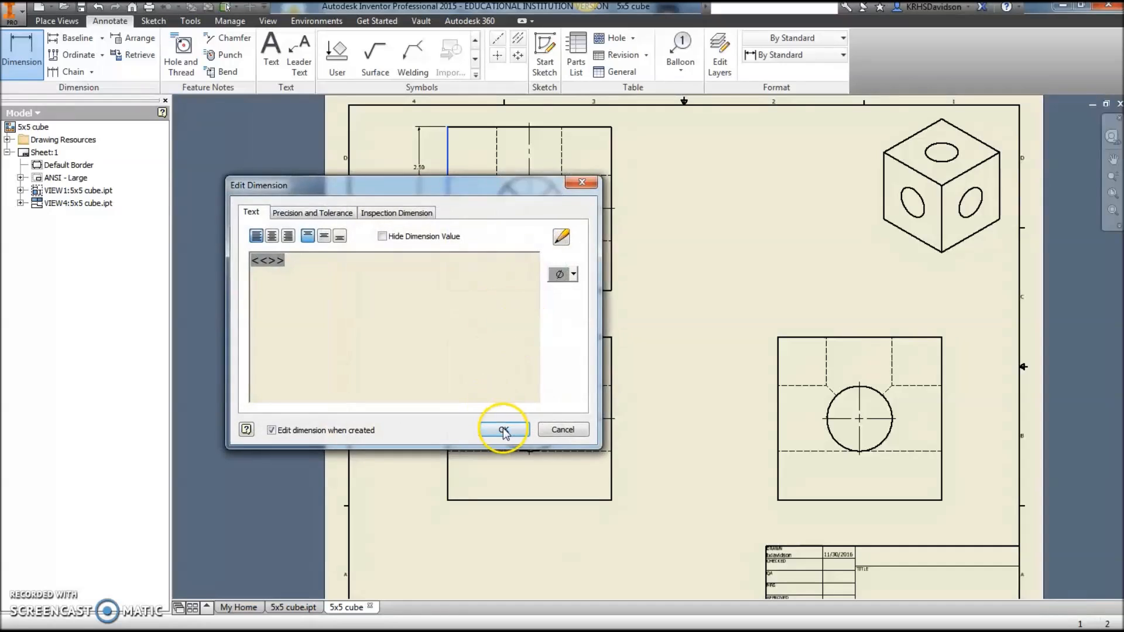
{"action": "left_click", "coordinate": [502, 431]}
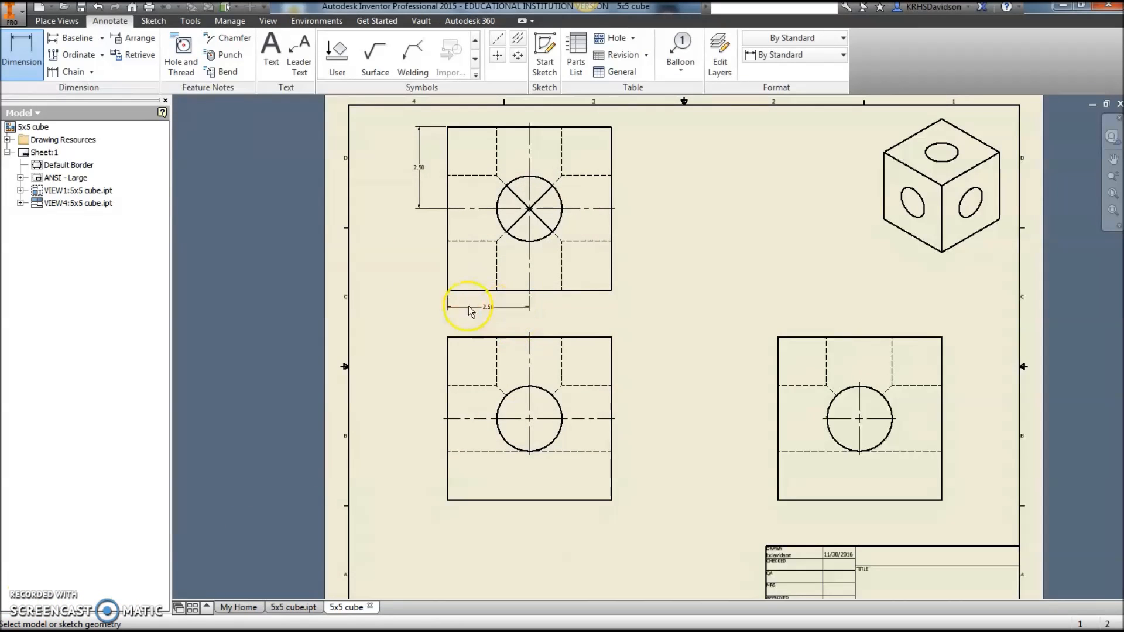
- Dimension the front view's hole centre from its upper edge, placing it left of the view in line with the dimension above
{"action": "left_click", "coordinate": [32, 46]}
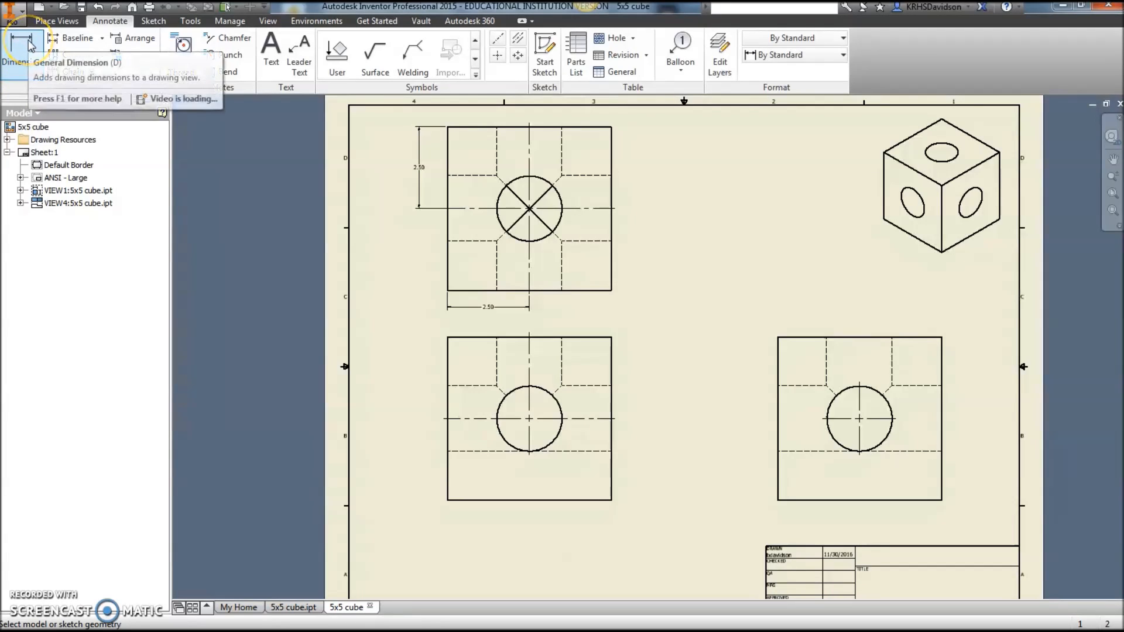
{"action": "left_click", "coordinate": [507, 333]}
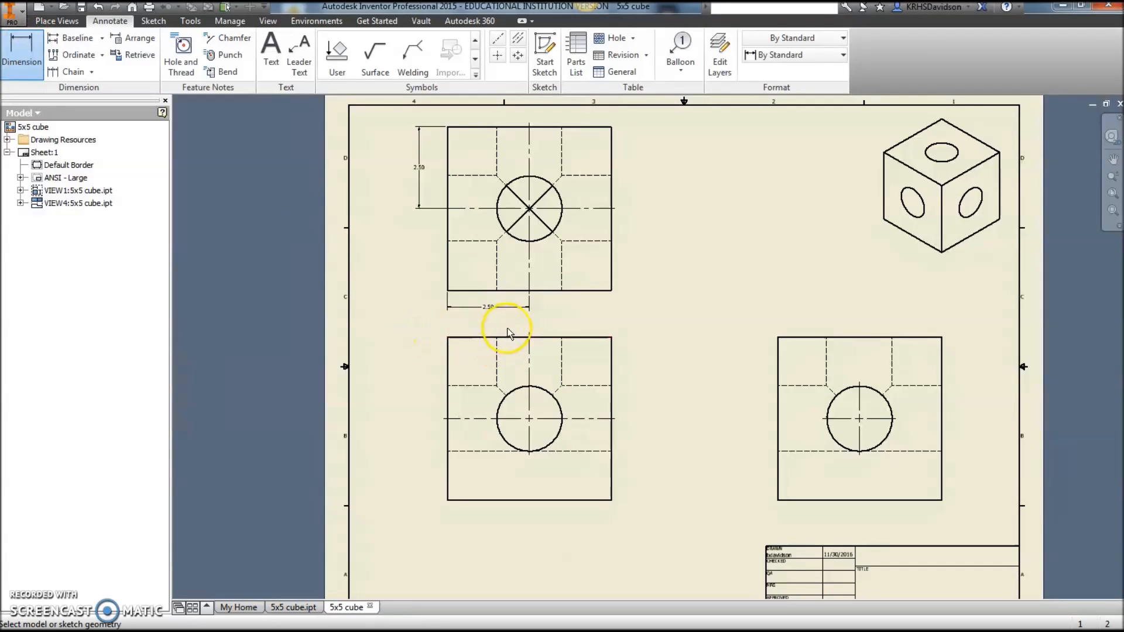
{"action": "left_click", "coordinate": [490, 310]}
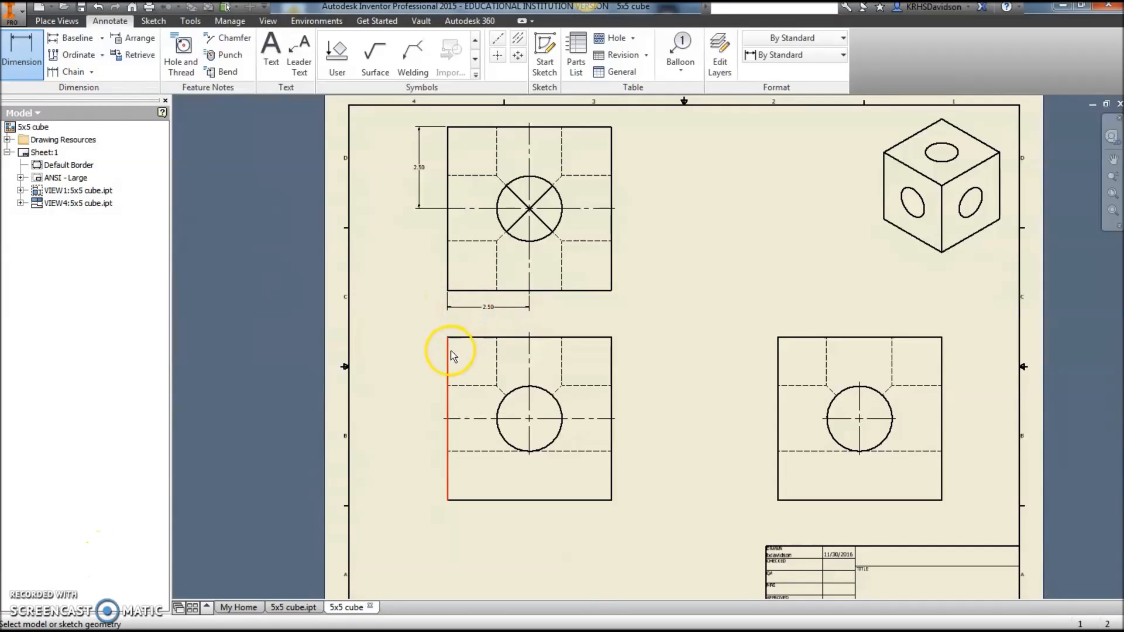
{"action": "left_click", "coordinate": [458, 338]}
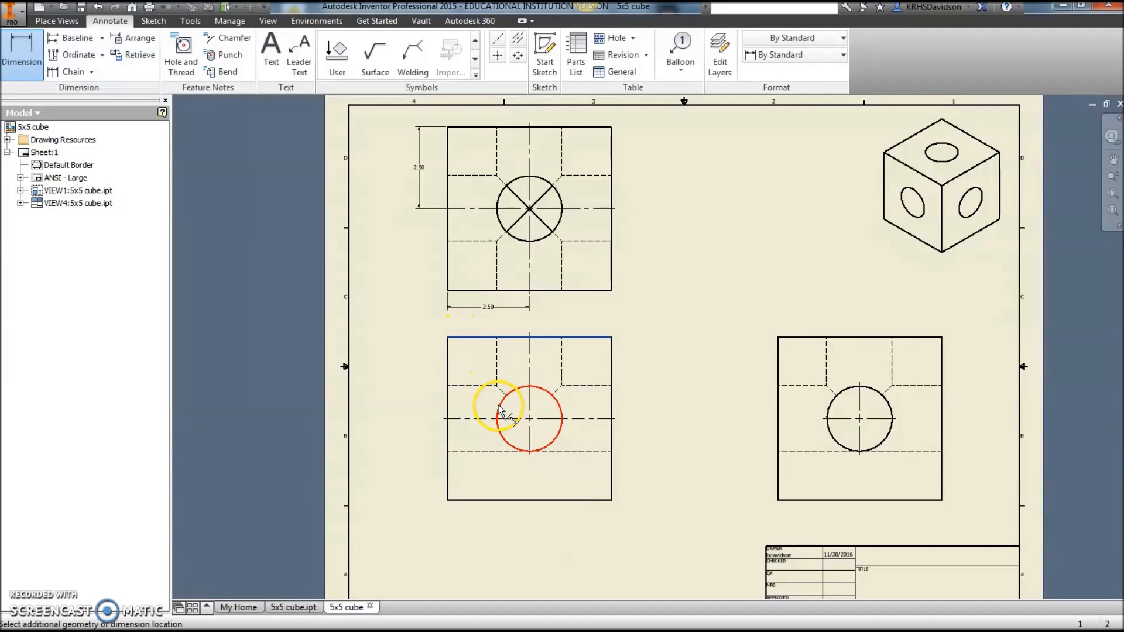
{"action": "left_click", "coordinate": [499, 405]}
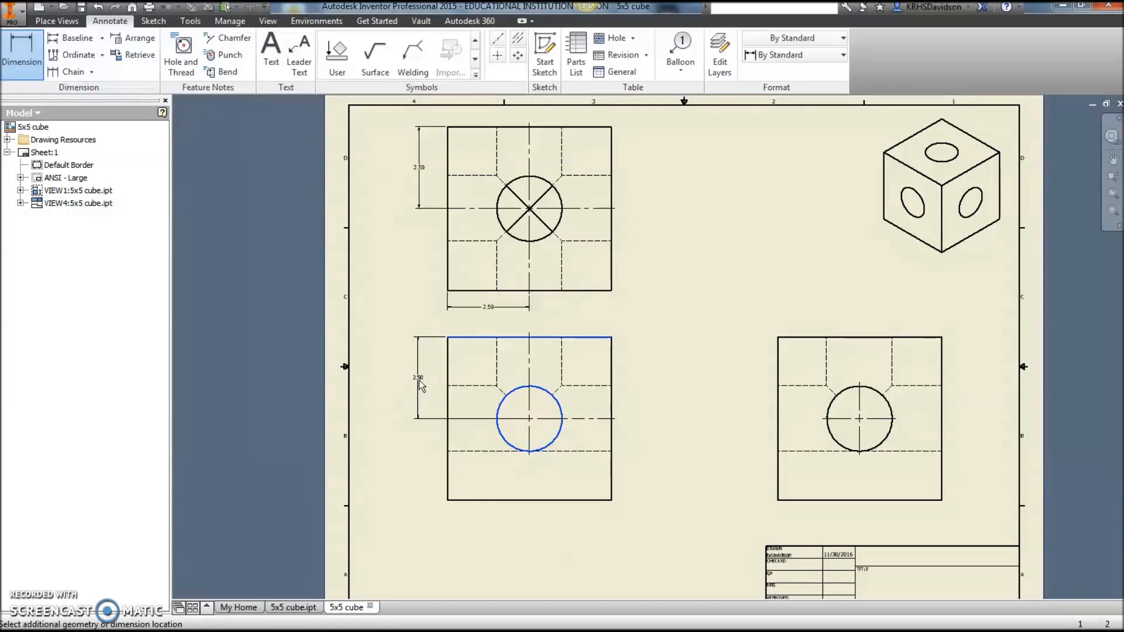
{"action": "left_click", "coordinate": [420, 384]}
{"action": "left_click", "coordinate": [507, 429]}
- Move the horizontal hole-location dimension slightly farther below the top view, leaving its text unedited
{"action": "left_click", "coordinate": [487, 340]}
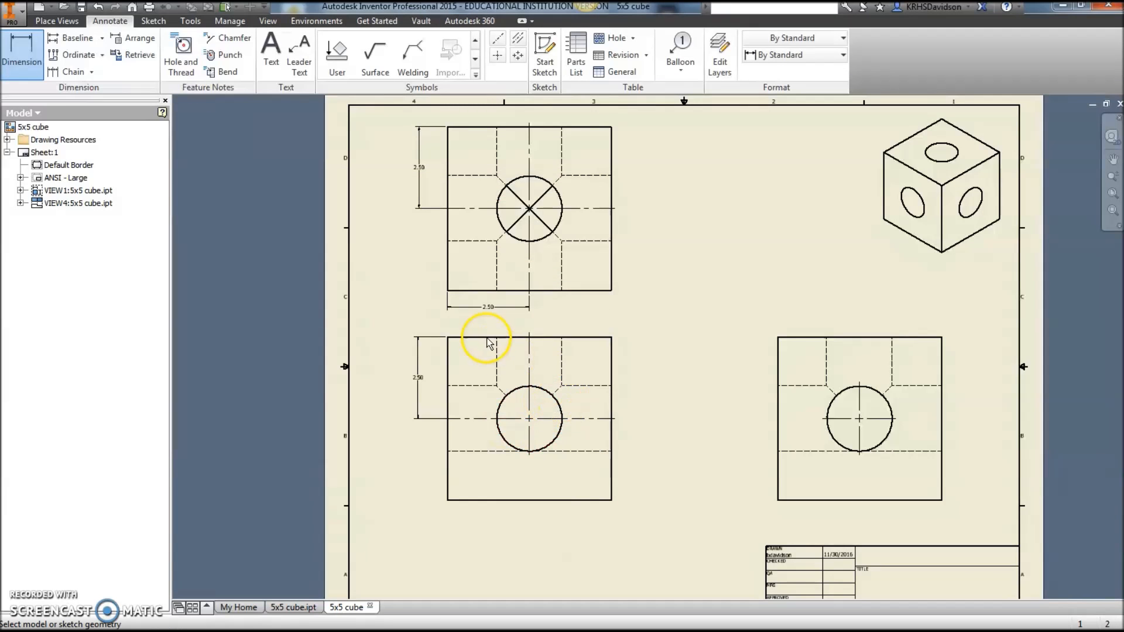
{"action": "left_click", "coordinate": [494, 313]}
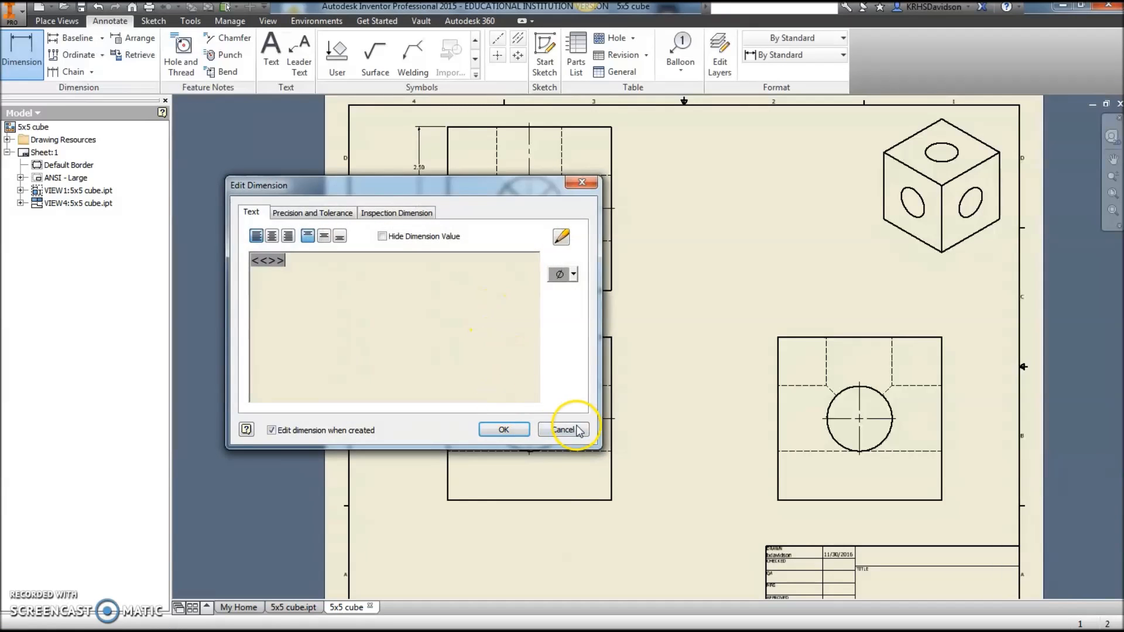
{"action": "left_click", "coordinate": [572, 431]}
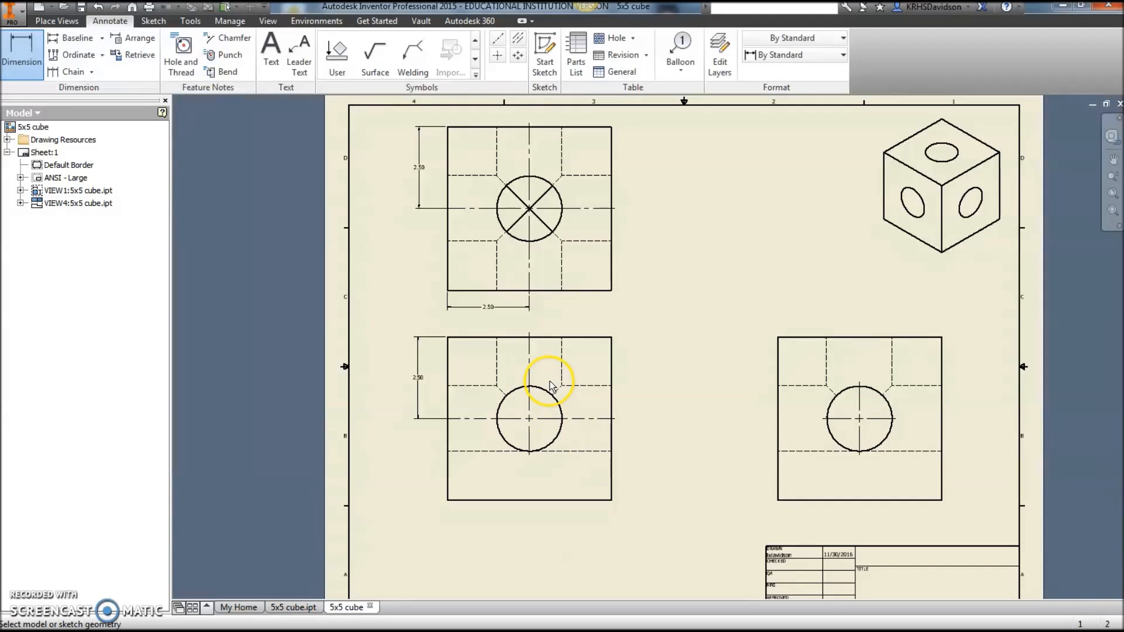
{"action": "key", "text": "Escape"}
{"action": "left_click", "coordinate": [487, 309]}
{"action": "left_click_drag", "start_coordinate": [488, 312], "coordinate": [490, 318]}
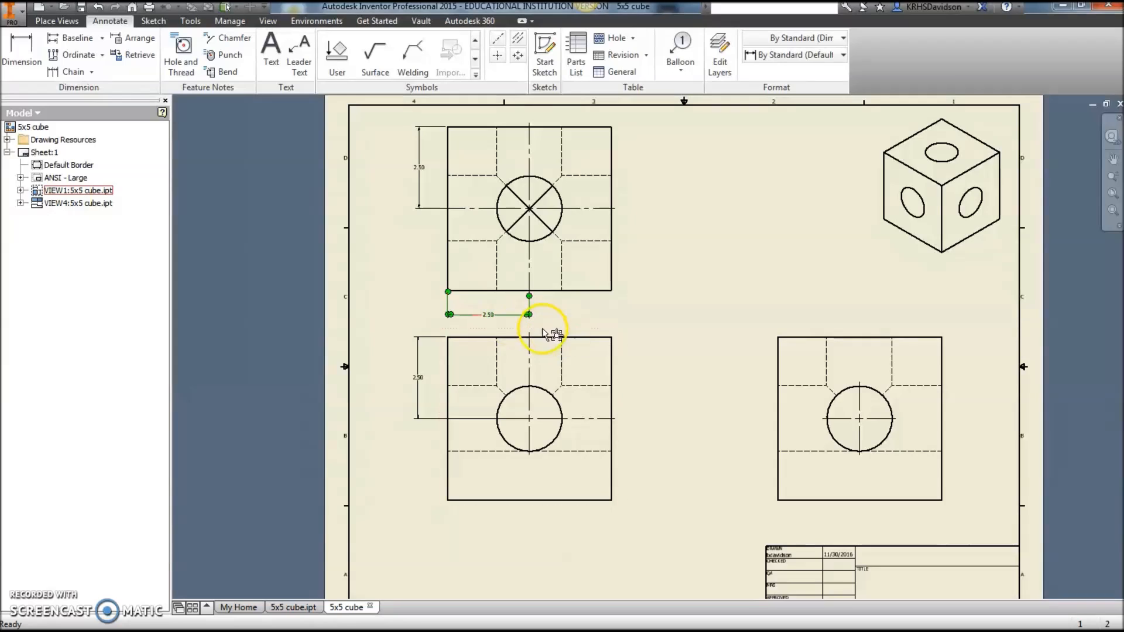
{"action": "key", "text": "Escape"}
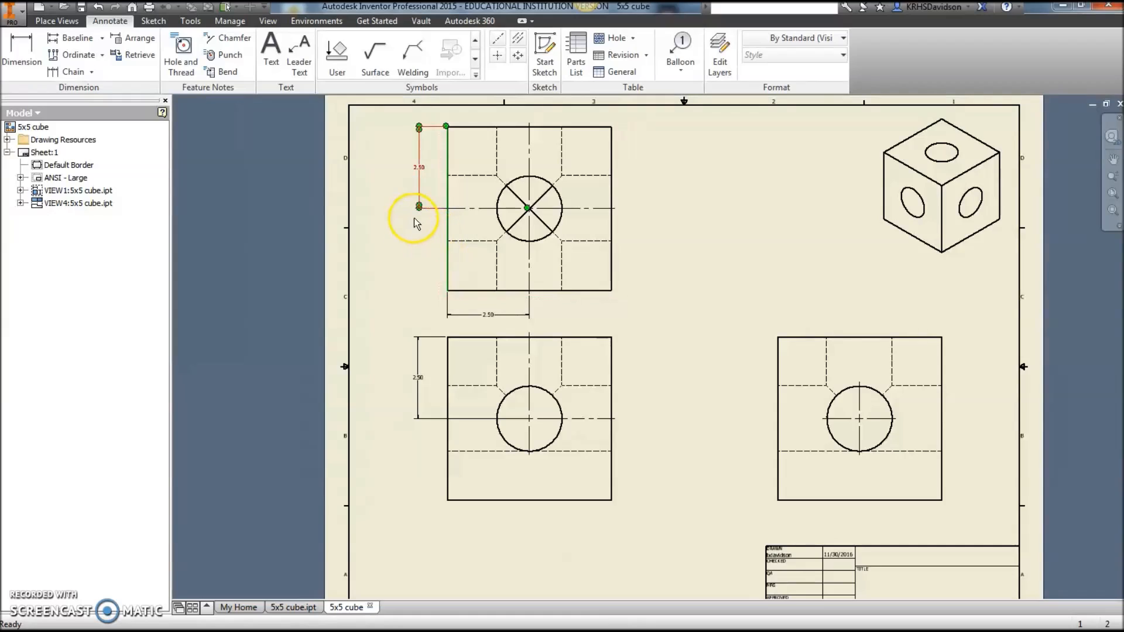
- Dimension the overall vertical size of the top and front views, aligning both dimensions outside the hole-location dimensions on the left
{"action": "left_click", "coordinate": [21, 47]}
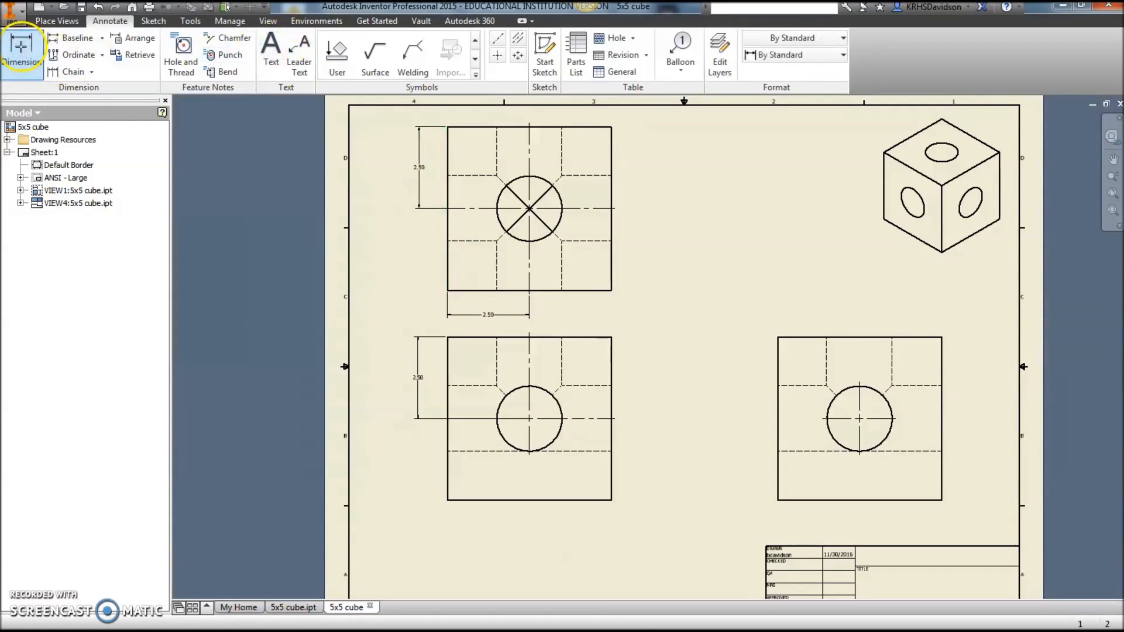
{"action": "left_click", "coordinate": [449, 231]}
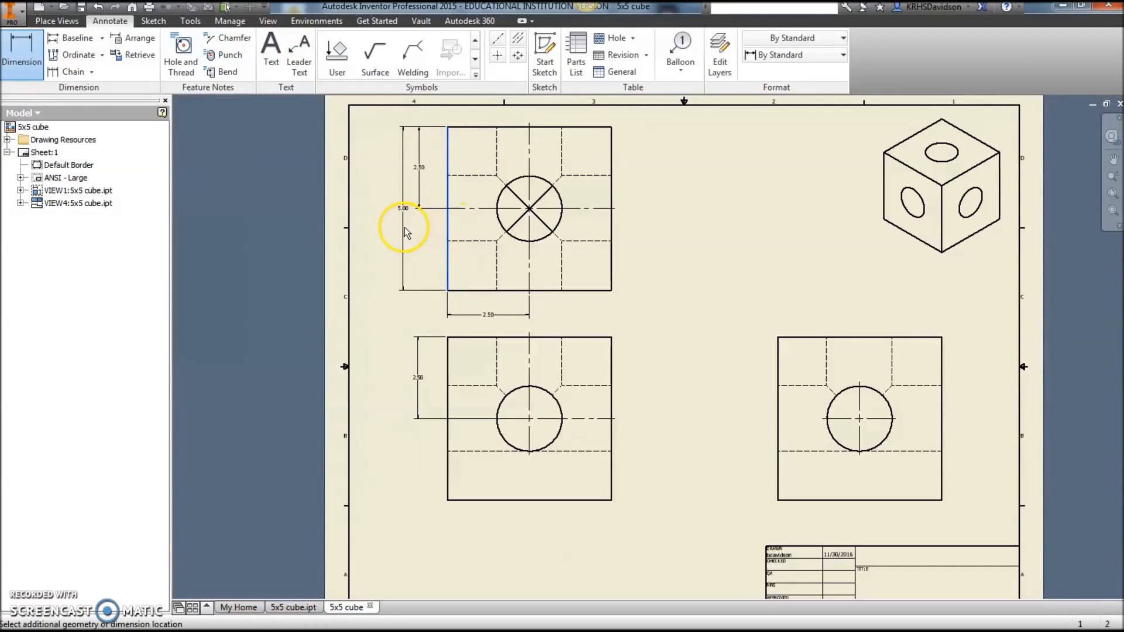
{"action": "left_click", "coordinate": [408, 232]}
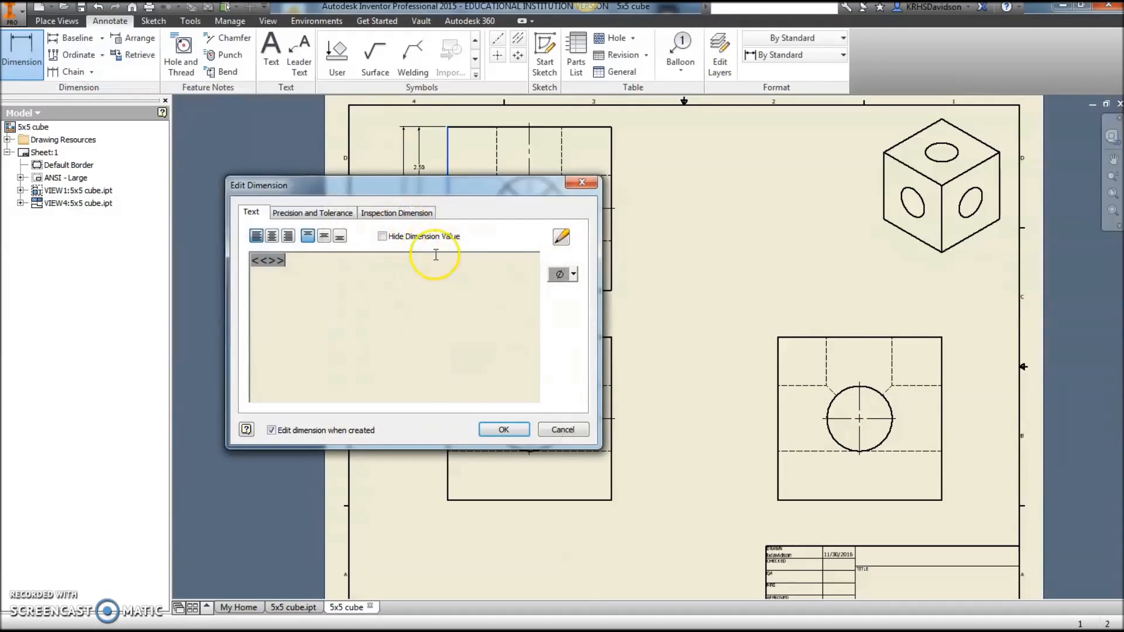
{"action": "left_click", "coordinate": [494, 430]}
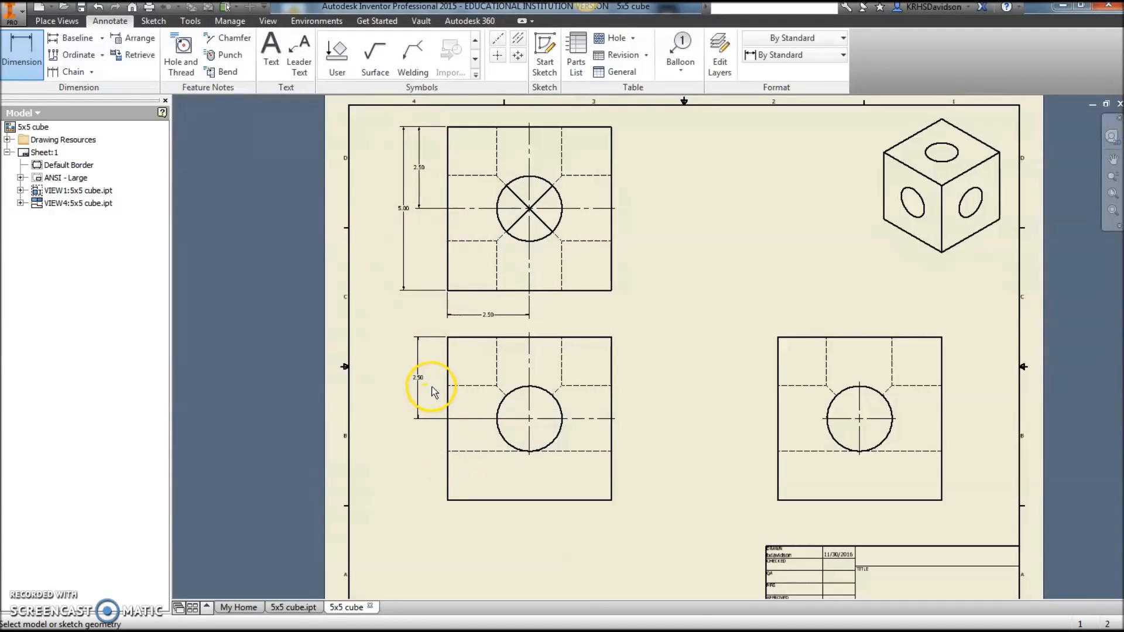
{"action": "left_click", "coordinate": [449, 367]}
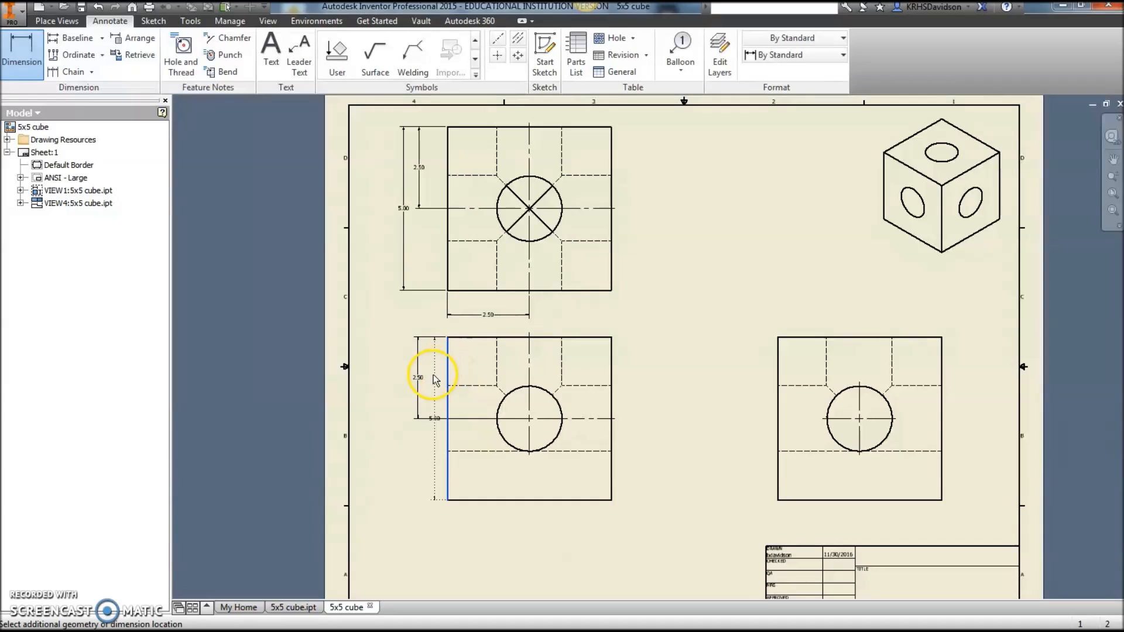
{"action": "left_click", "coordinate": [404, 397]}
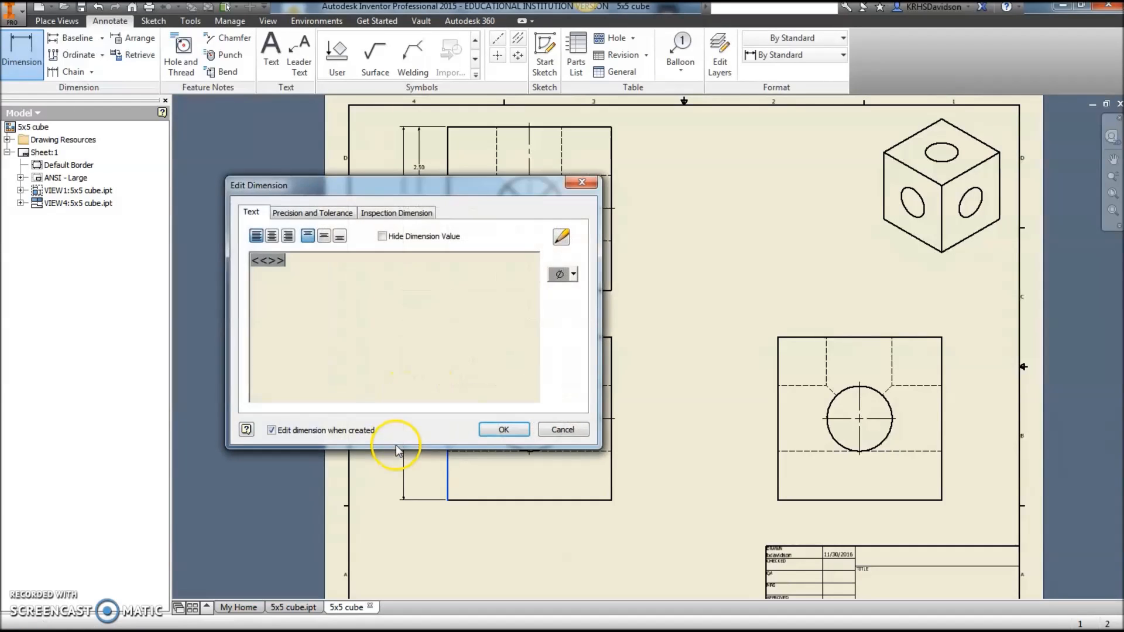
{"action": "left_click", "coordinate": [494, 430]}
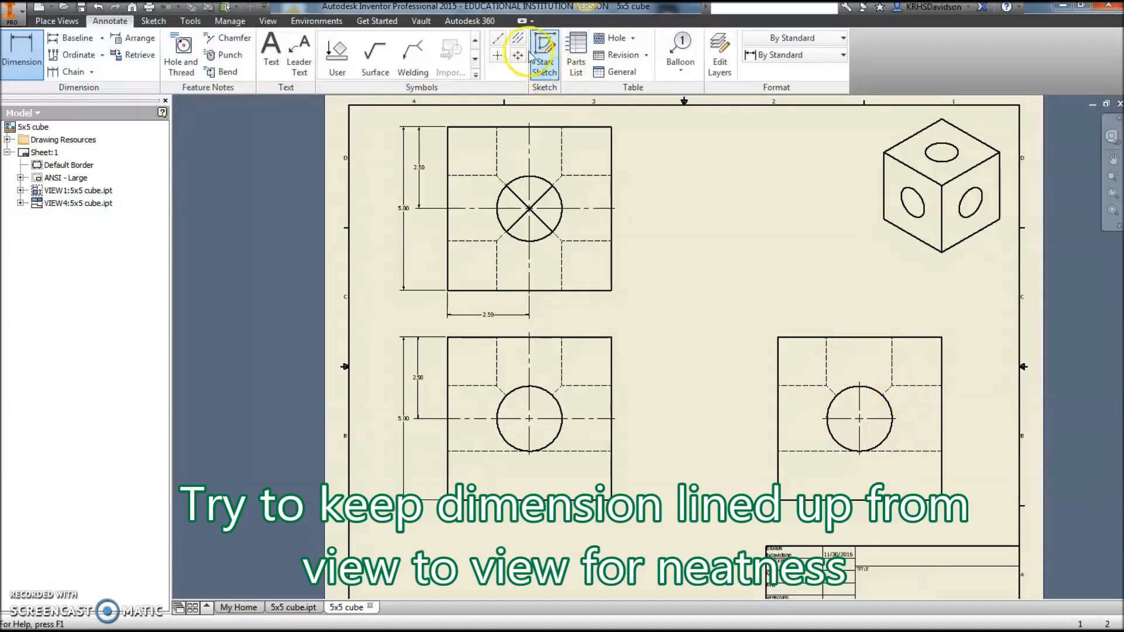
- Add vertical and horizontal bisector centerlines between the hidden hole edges in the right-side view
{"action": "left_click", "coordinate": [517, 39]}
{"action": "left_click", "coordinate": [825, 353]}
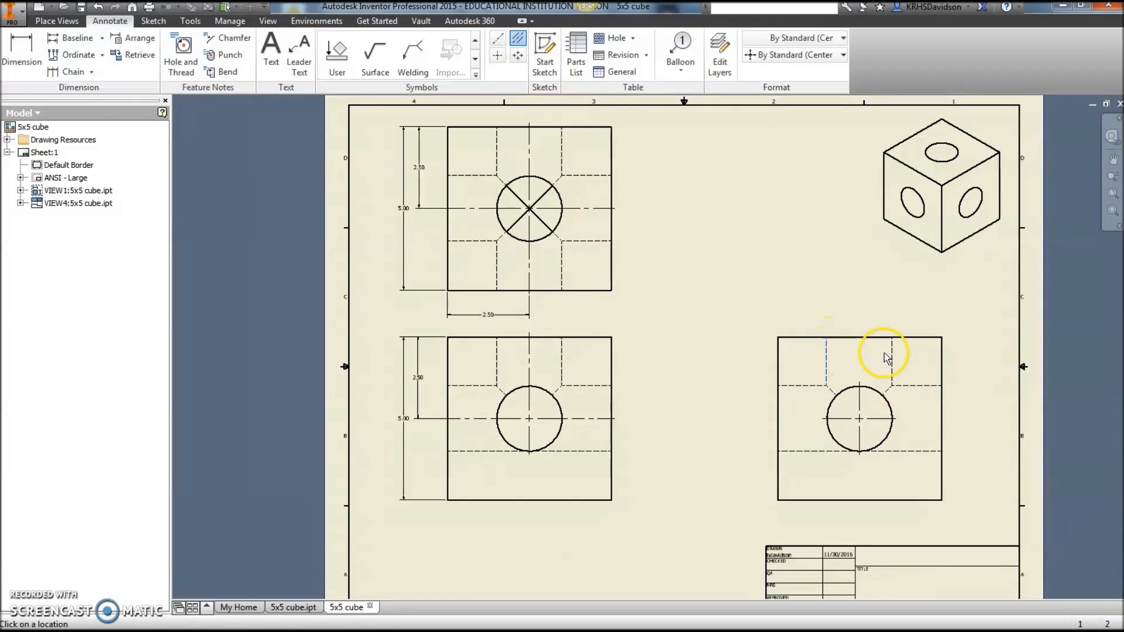
{"action": "left_click", "coordinate": [891, 352]}
{"action": "left_click", "coordinate": [917, 385]}
{"action": "left_click", "coordinate": [928, 451]}
{"action": "left_click", "coordinate": [818, 450]}
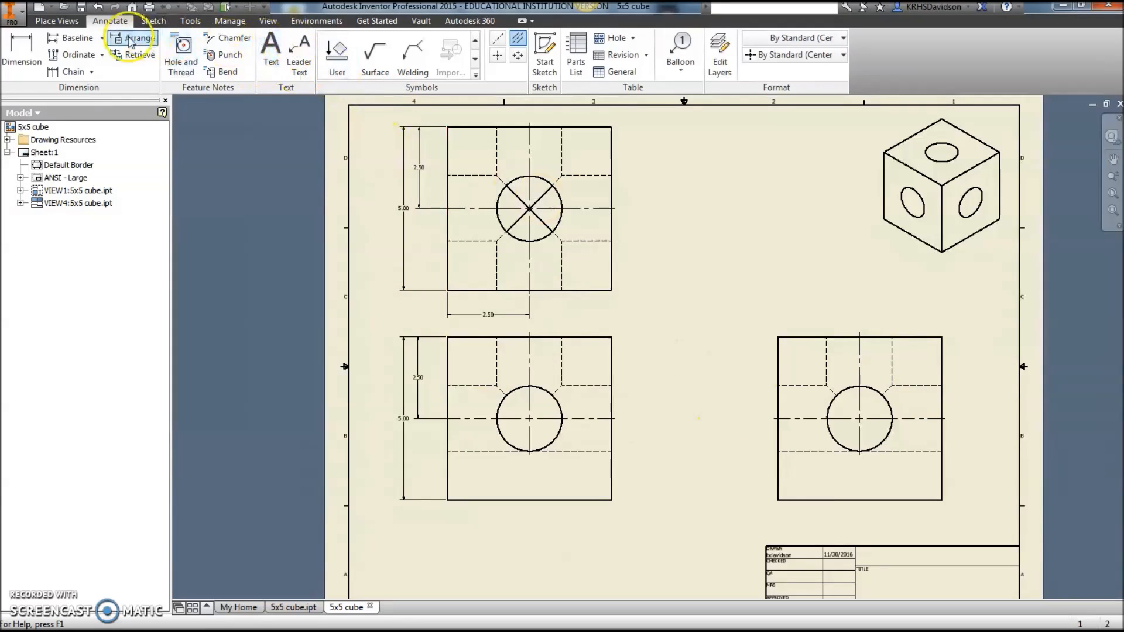
- Dimension the horizontal distance from the right-side view's left edge to its hole centre, placing it above the view
{"action": "left_click", "coordinate": [22, 54]}
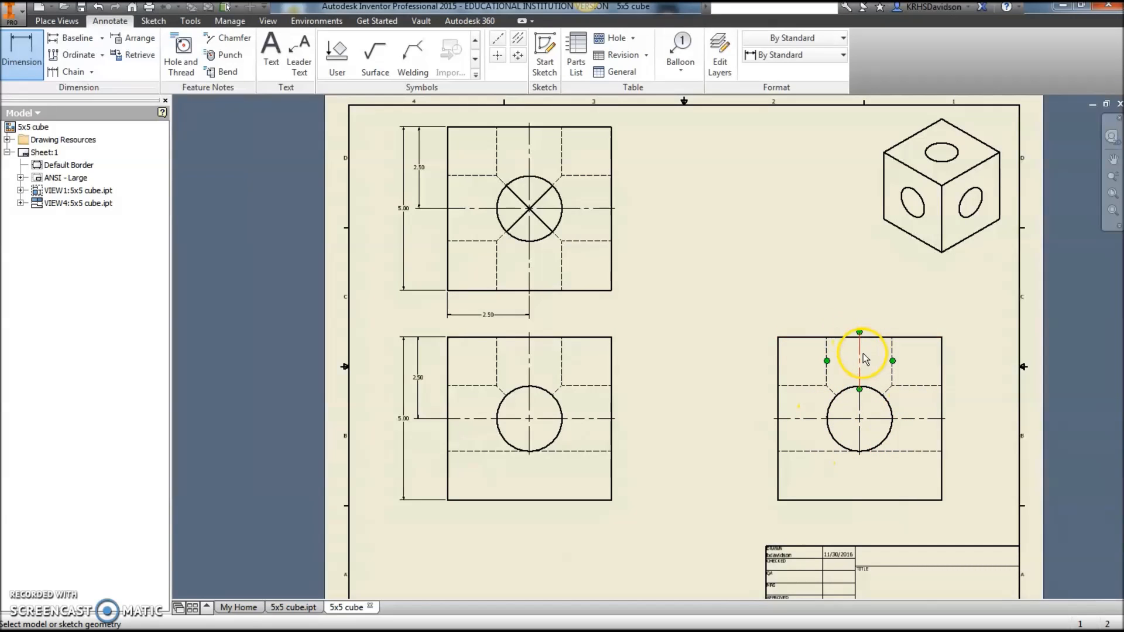
{"action": "left_click", "coordinate": [856, 393]}
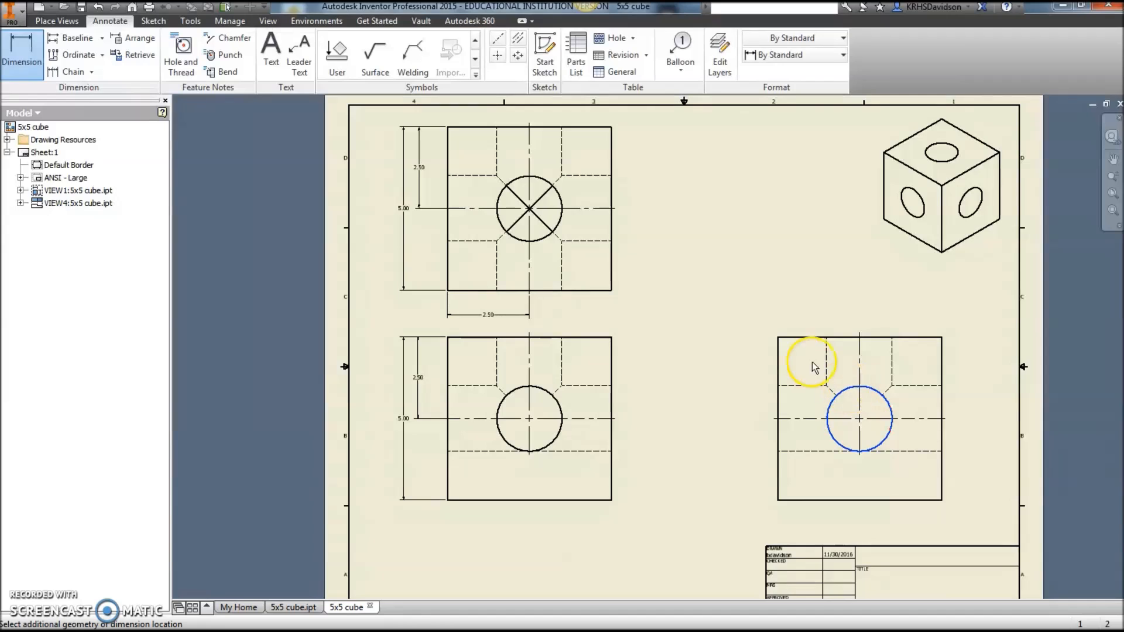
{"action": "left_click", "coordinate": [777, 363]}
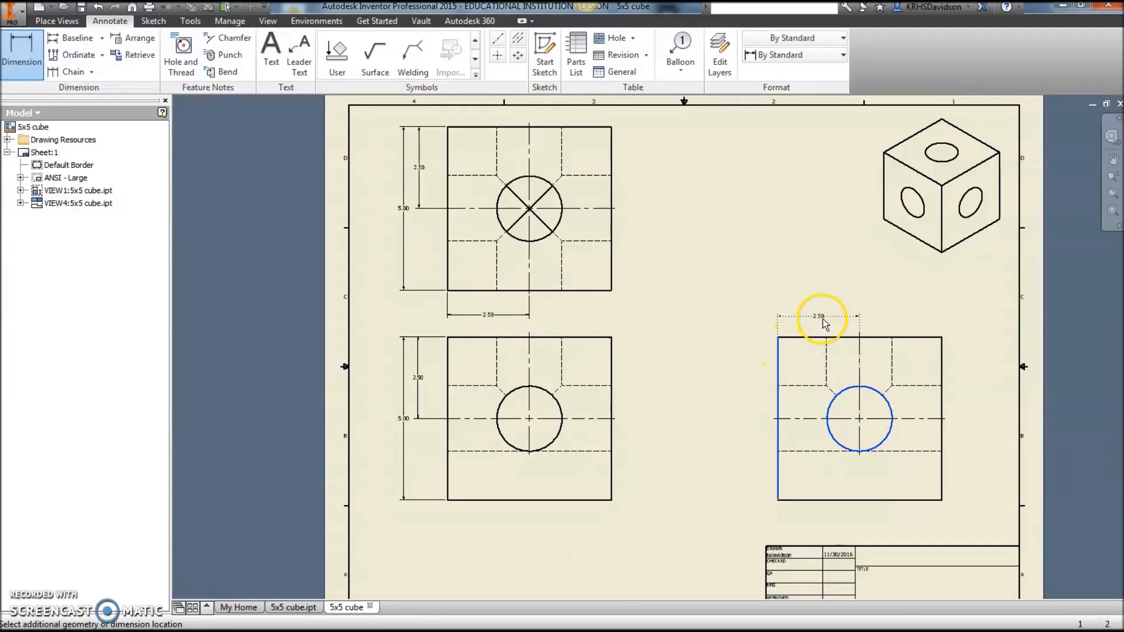
{"action": "left_click", "coordinate": [824, 324]}
{"action": "left_click", "coordinate": [511, 433]}
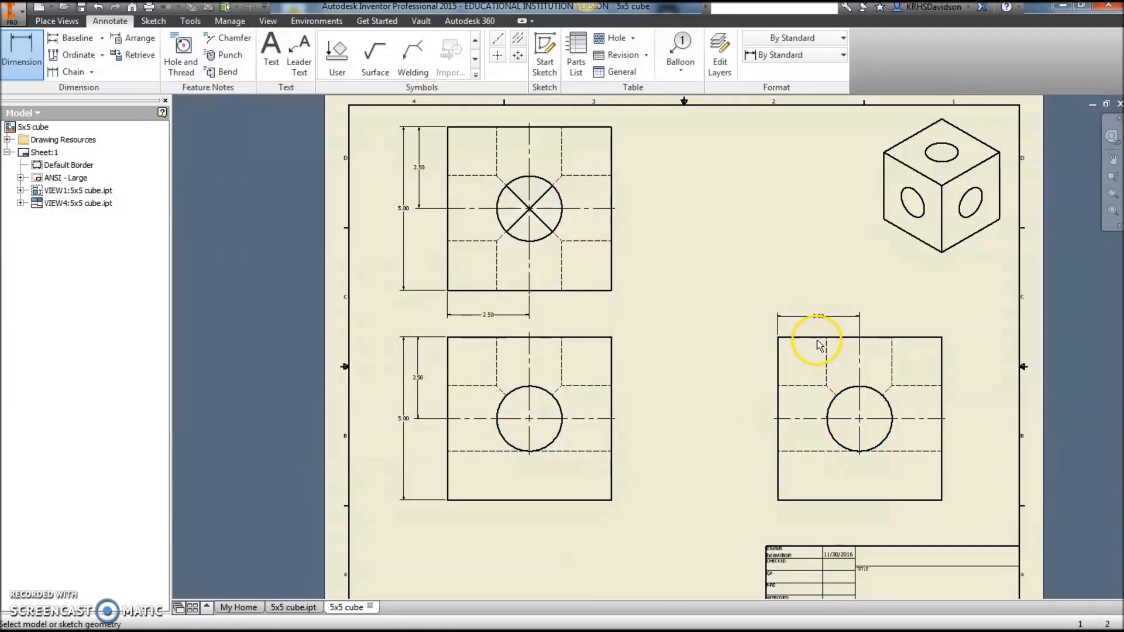
- Dimension the vertical distance from the right-side view's upper edge to its hole centre, placing it left of the view
{"action": "left_click", "coordinate": [797, 337]}
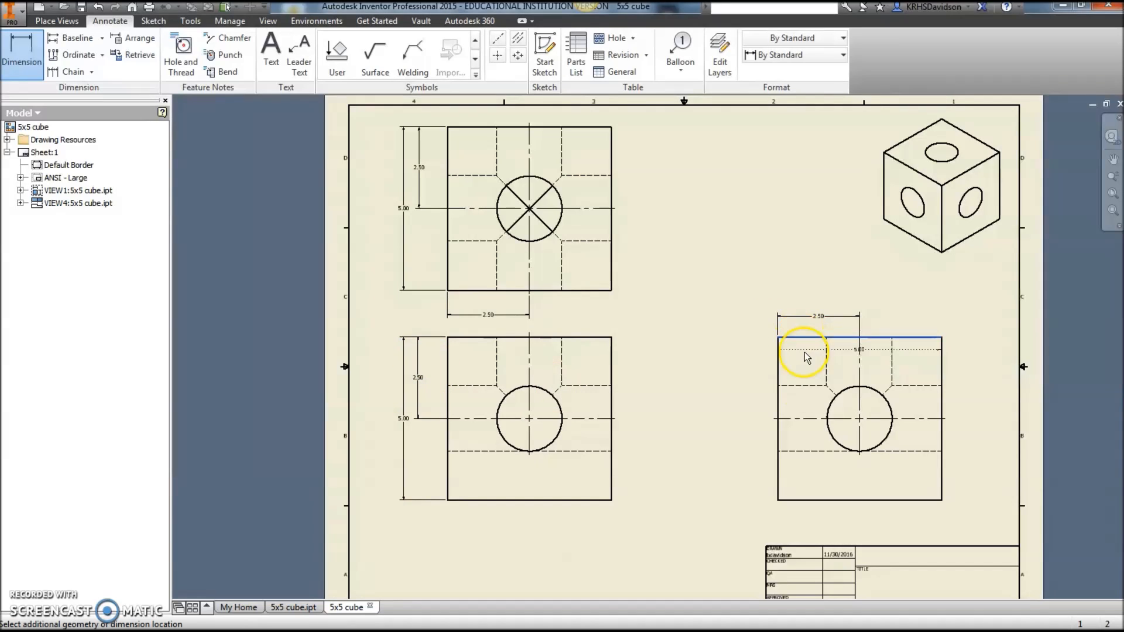
{"action": "left_click", "coordinate": [828, 404]}
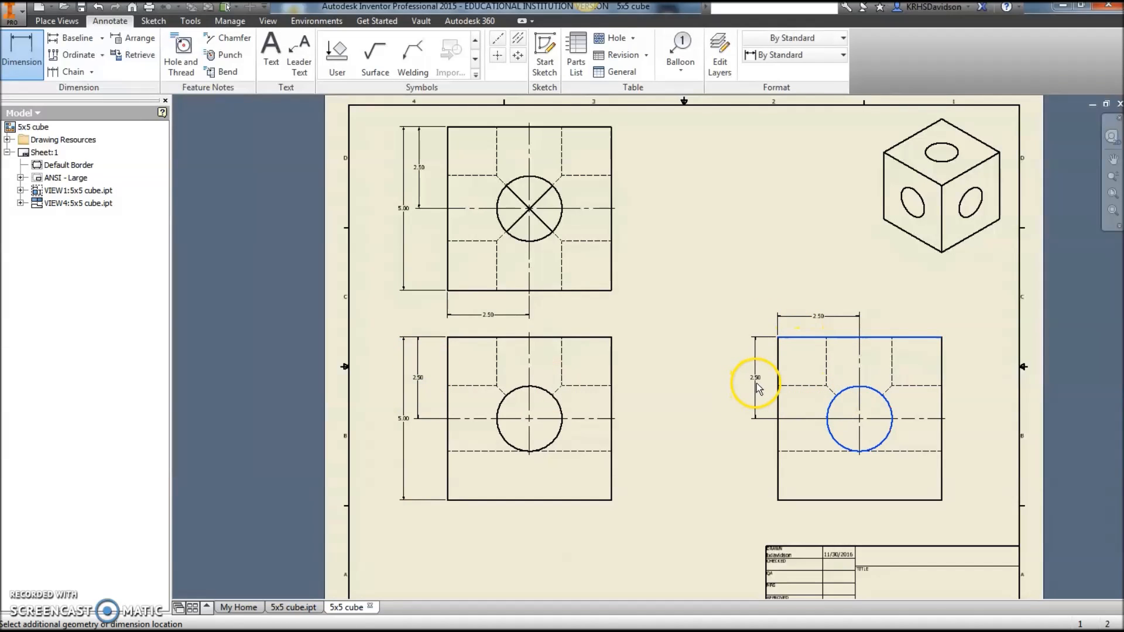
{"action": "left_click", "coordinate": [751, 391]}
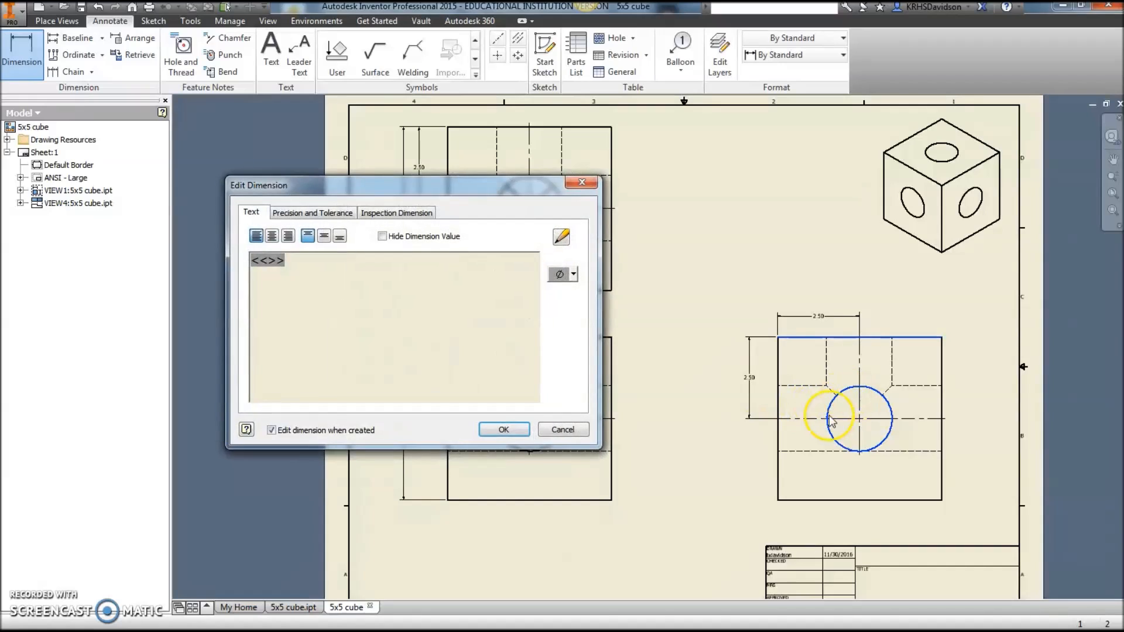
{"action": "left_click", "coordinate": [504, 430]}
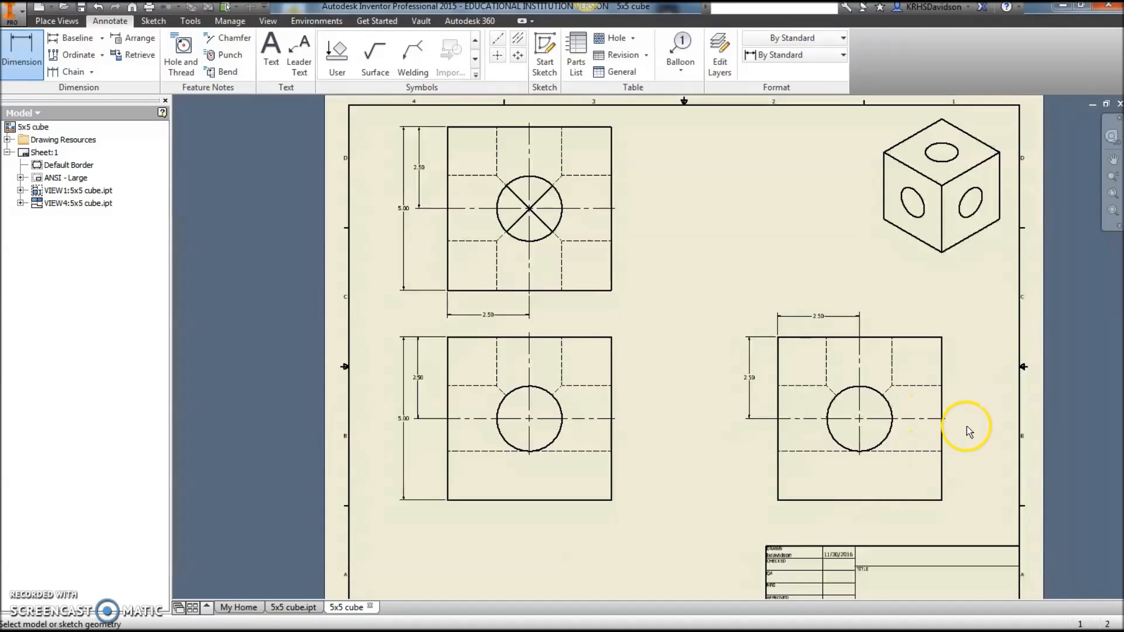
- Dimension the front view hole's diameter outside the view's lower right, adding the note "3 PLACES" on a second line
{"action": "middle_click_drag", "start_coordinate": [981, 409], "coordinate": [952, 402]}
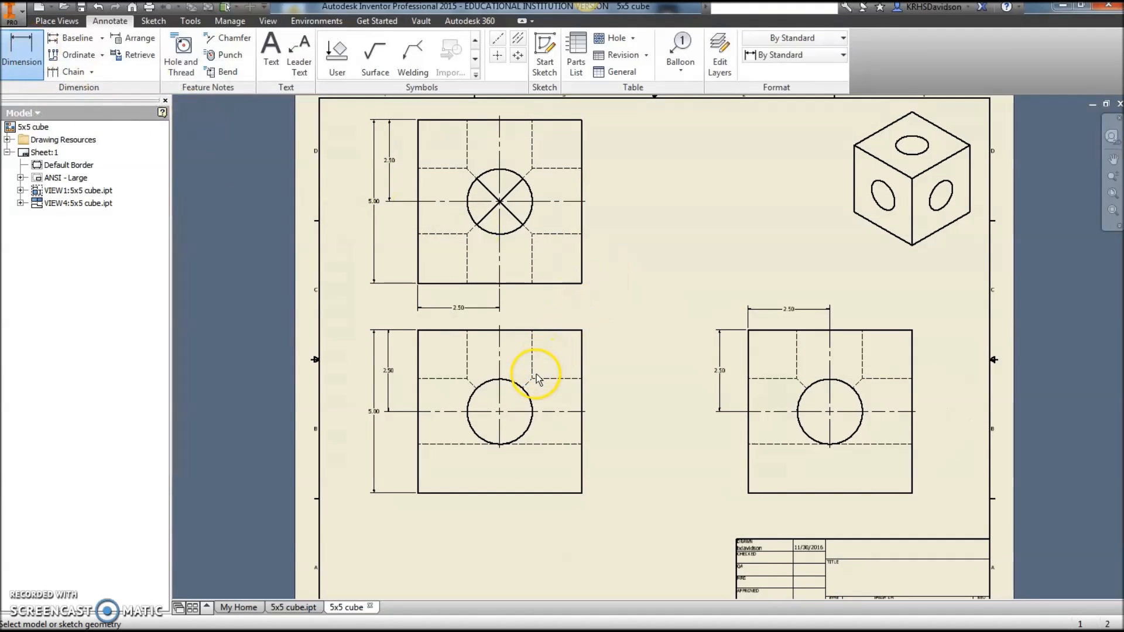
{"action": "left_click", "coordinate": [528, 433]}
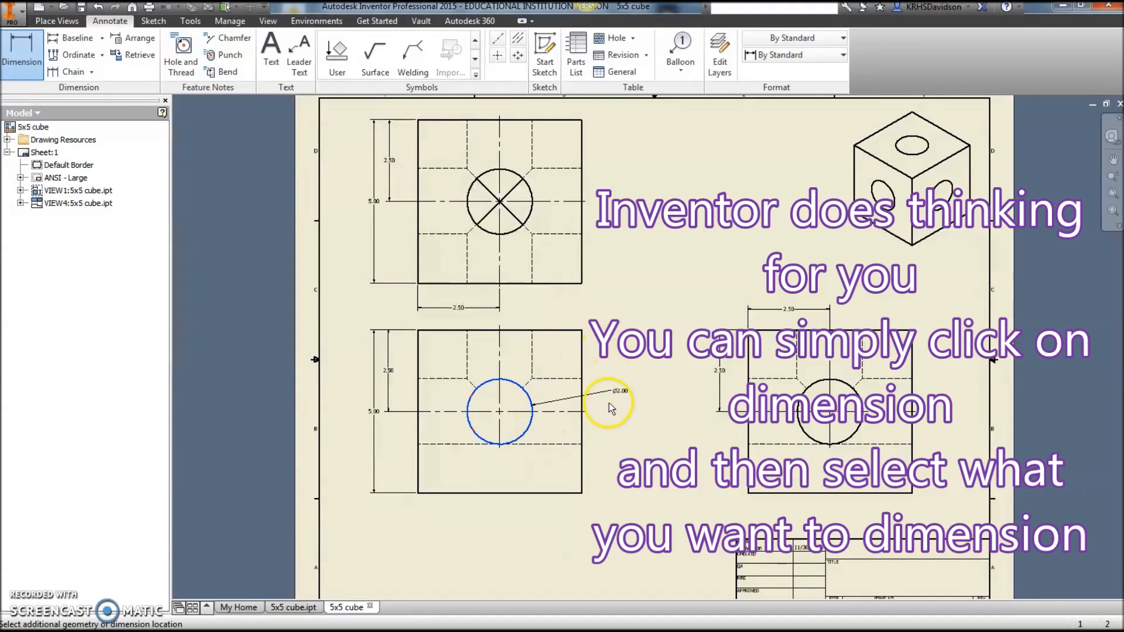
{"action": "left_click", "coordinate": [612, 452]}
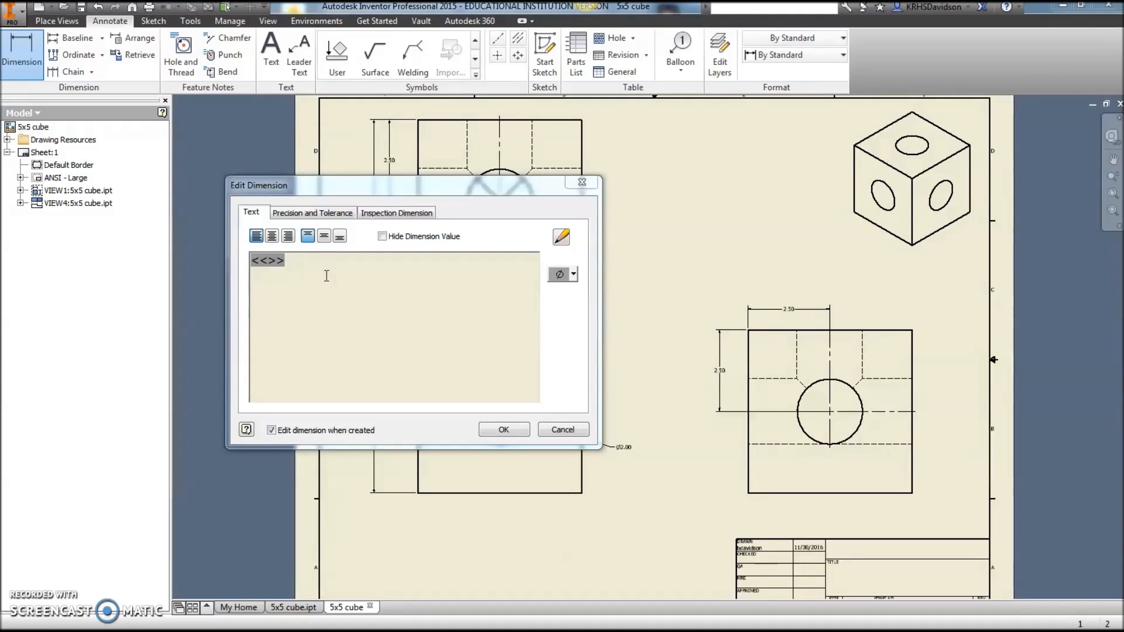
{"action": "left_click", "coordinate": [327, 276]}
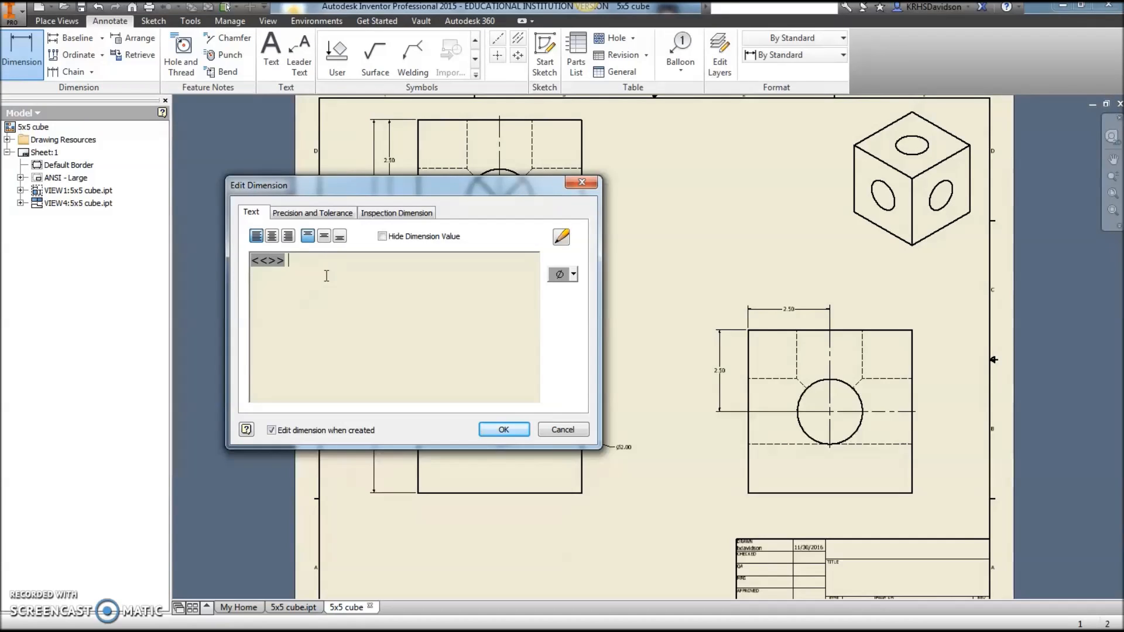
{"action": "key", "text": "Return"}
{"action": "type", "text": "3 places"}
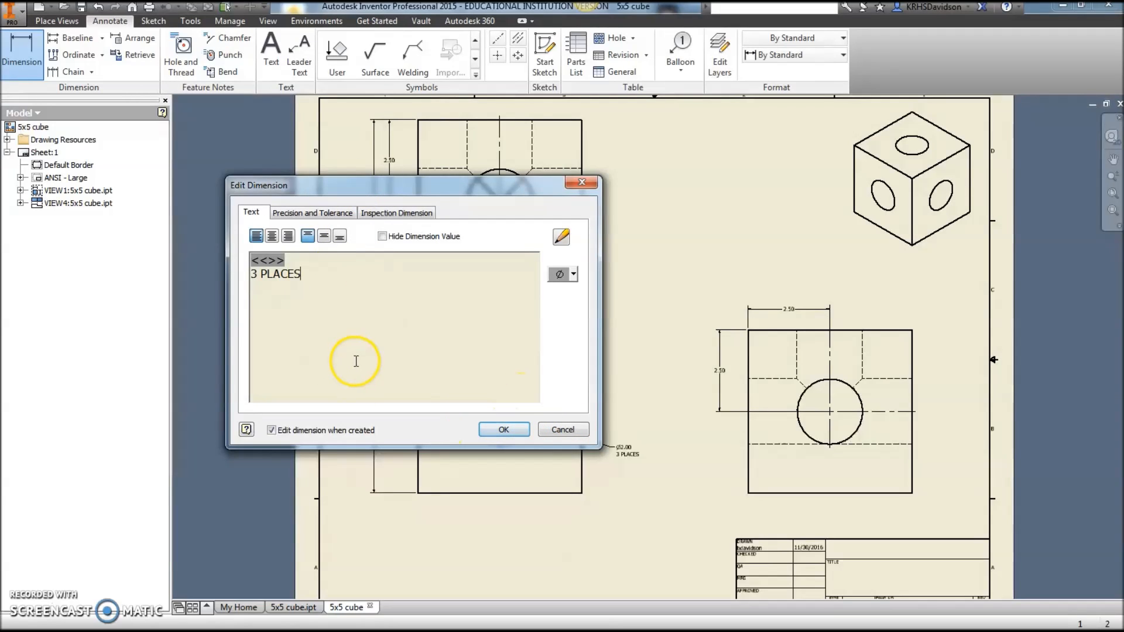
{"action": "left_click", "coordinate": [511, 431]}
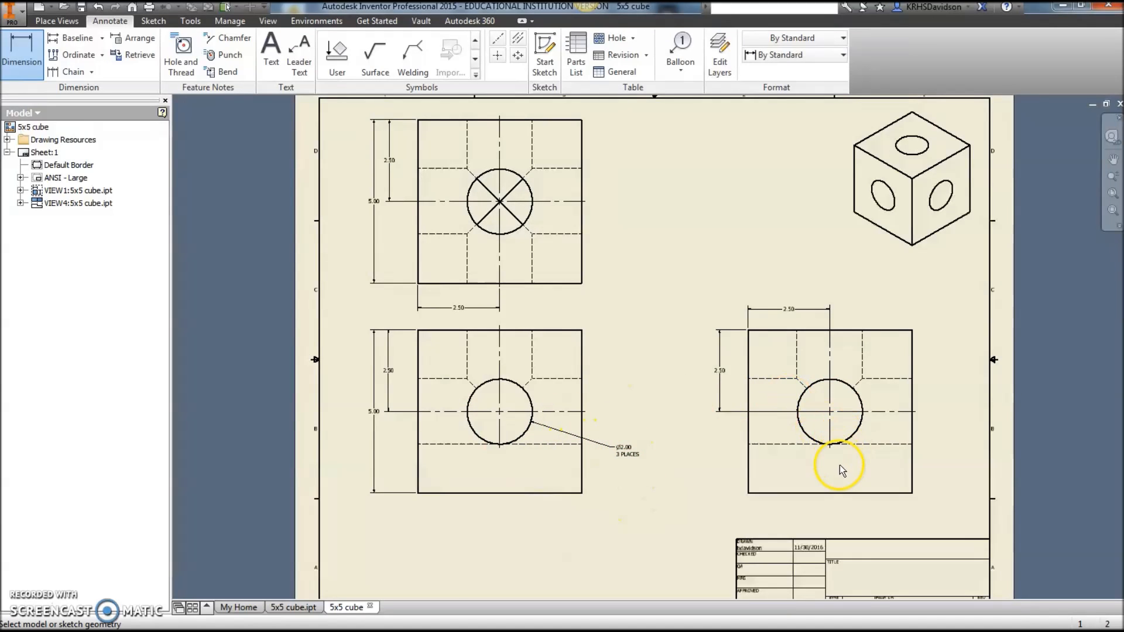
- Open the drawing's iProperties and dismiss the incoming e-mail notification
{"action": "middle_click_drag", "start_coordinate": [841, 470], "coordinate": [802, 452]}
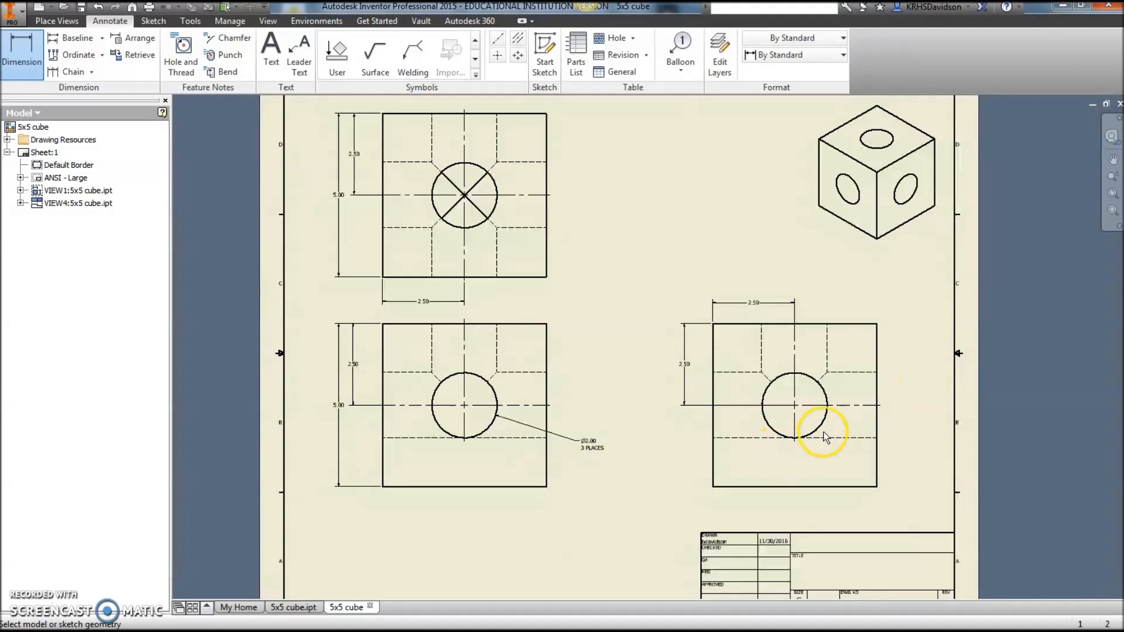
{"action": "scroll", "coordinate": [818, 417], "scroll_direction": "down", "scroll_amount": 5}
{"action": "scroll", "coordinate": [814, 452], "scroll_direction": "up", "scroll_amount": 4}
{"action": "middle_click_drag", "start_coordinate": [824, 479], "coordinate": [763, 329]}
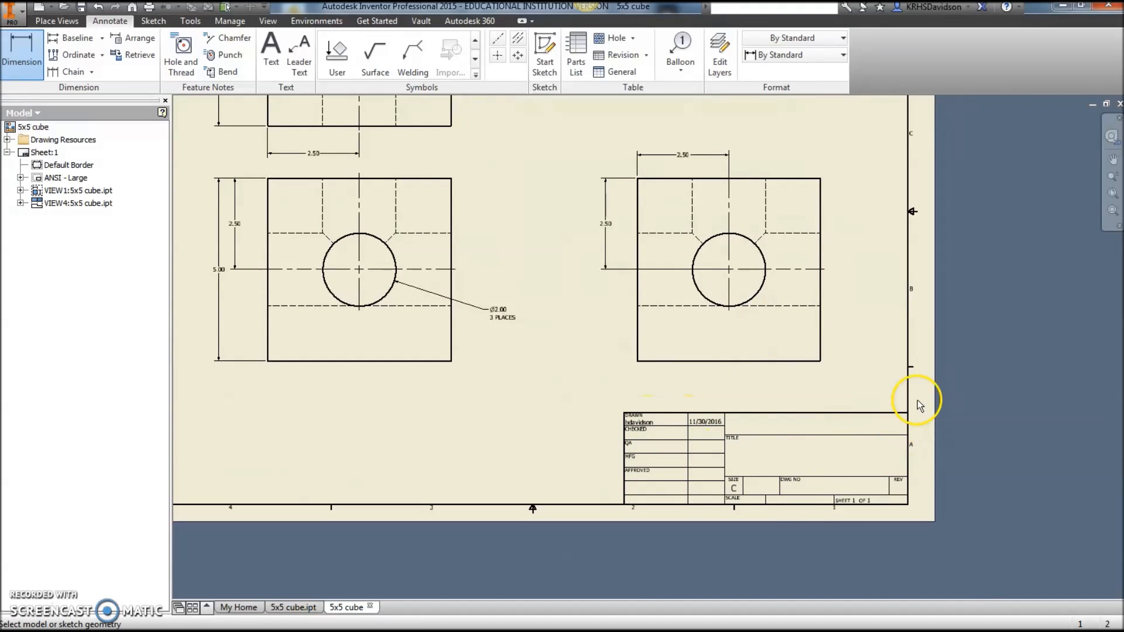
{"action": "left_click", "coordinate": [24, 14]}
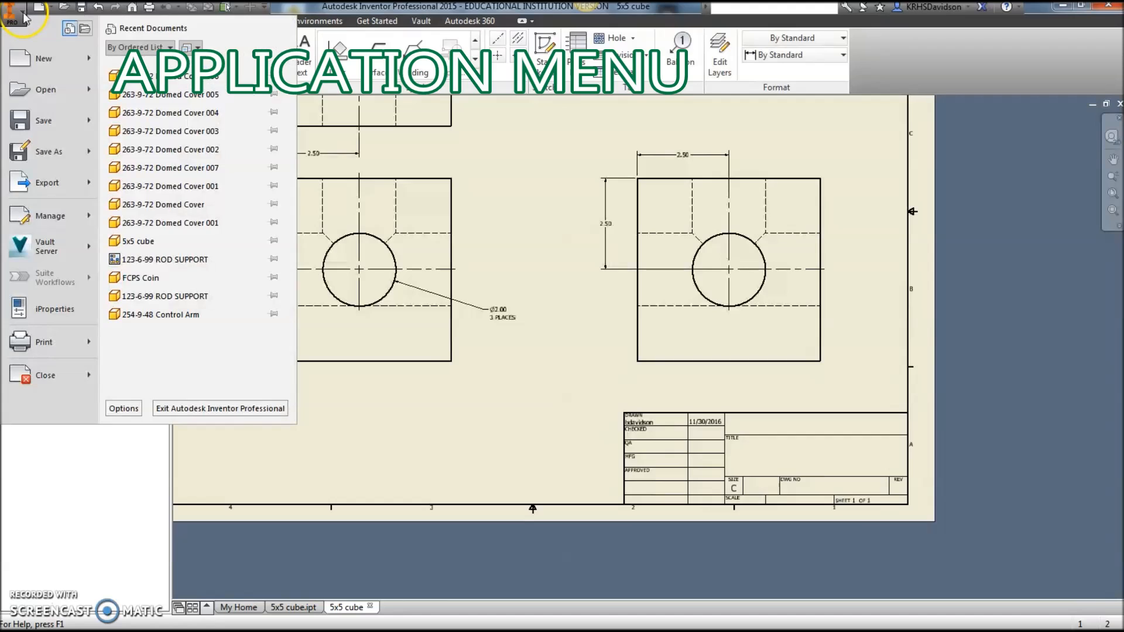
{"action": "left_click", "coordinate": [67, 309]}
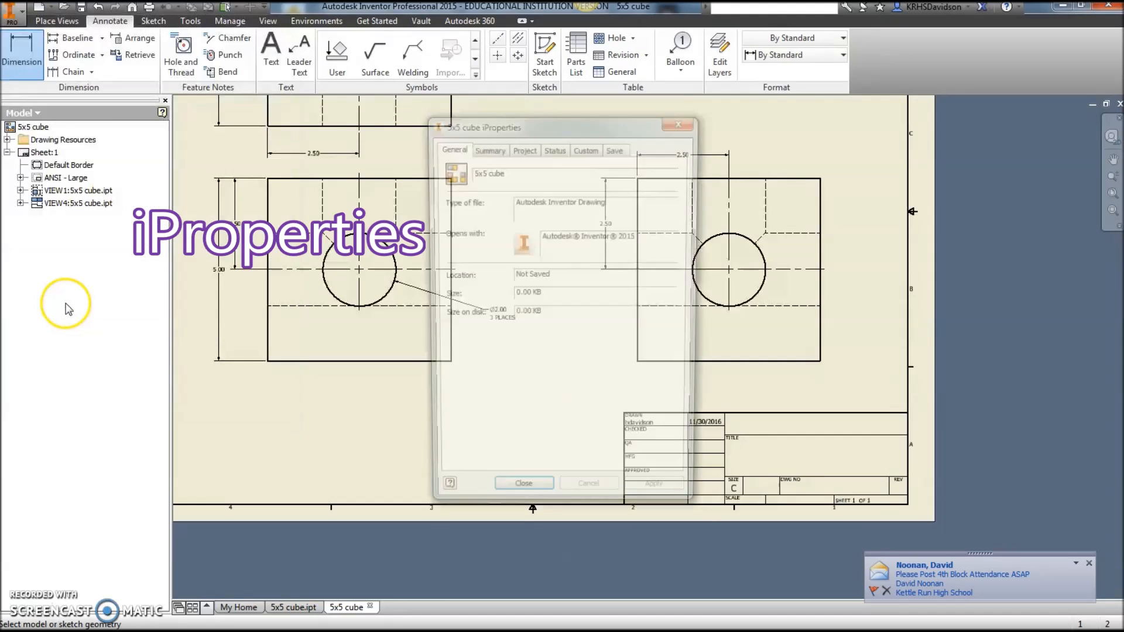
{"action": "left_click", "coordinate": [1088, 563]}
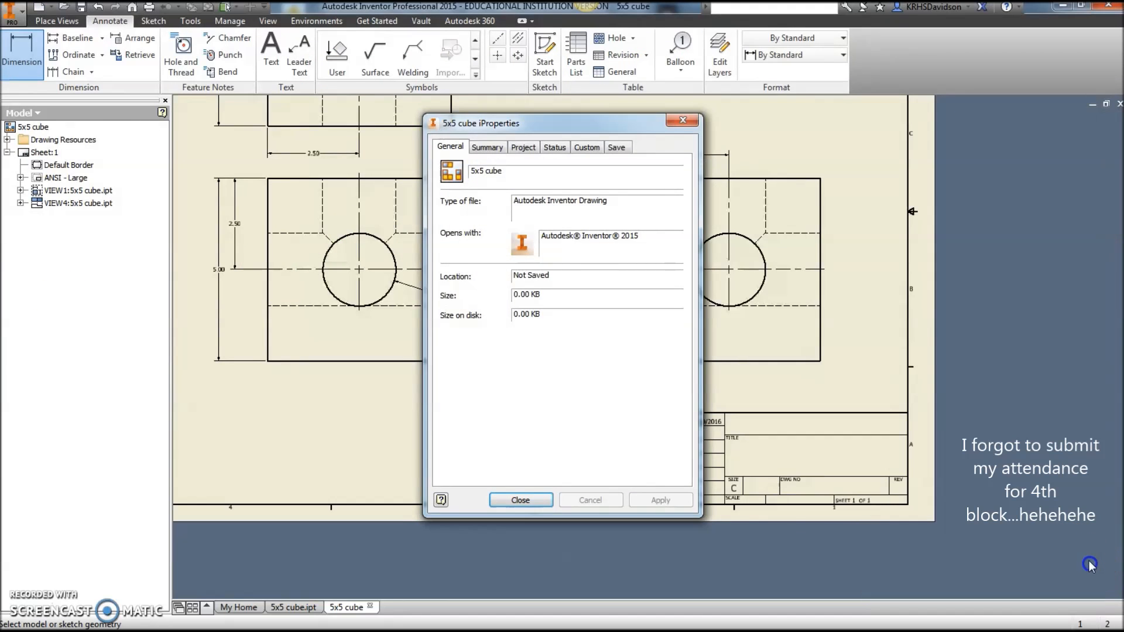
- Set the drawing's summary title to "5x5 CUBE" and its company to "KETTLE RUN HIGH SCHOOL"
{"action": "left_click", "coordinate": [488, 148]}
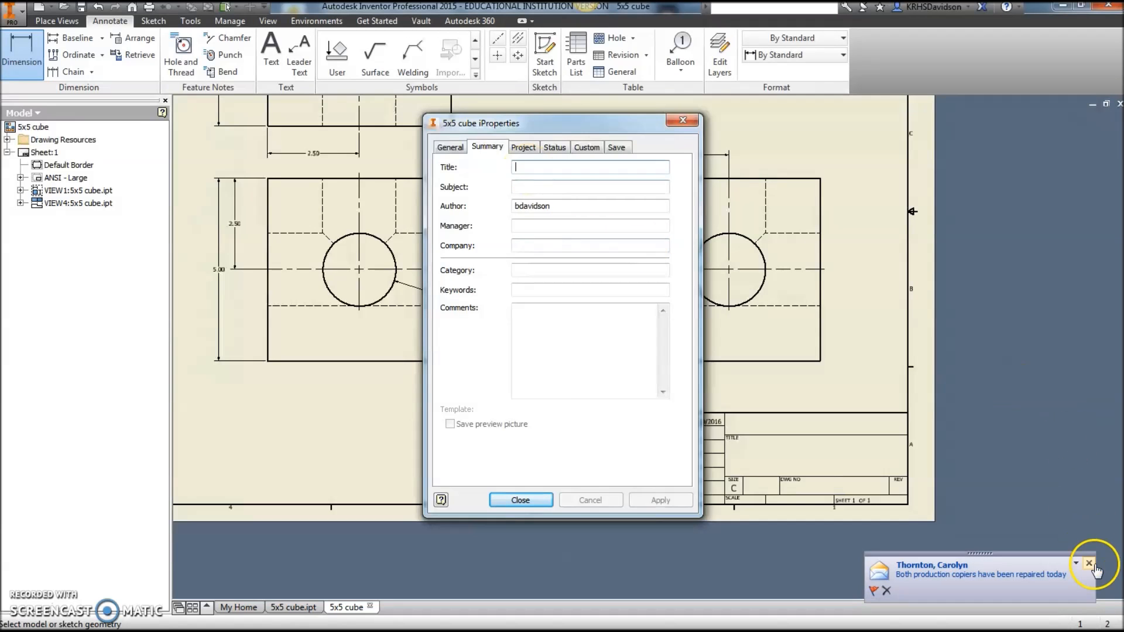
{"action": "left_click", "coordinate": [1090, 562]}
{"action": "left_click", "coordinate": [532, 169]}
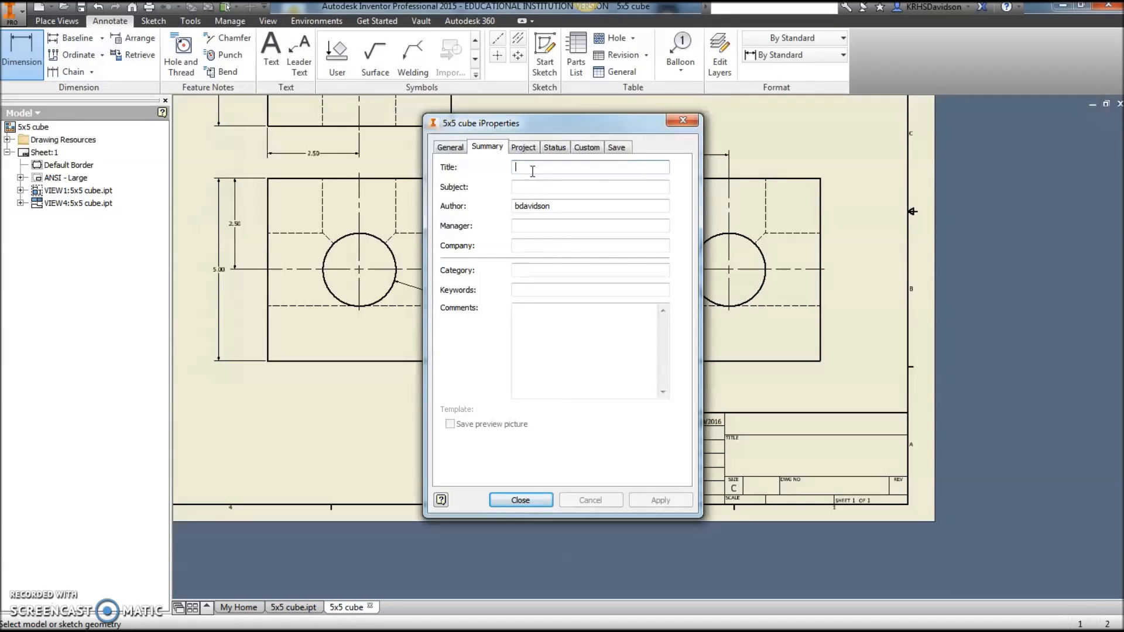
{"action": "type", "text": "5x5 CUBE"}
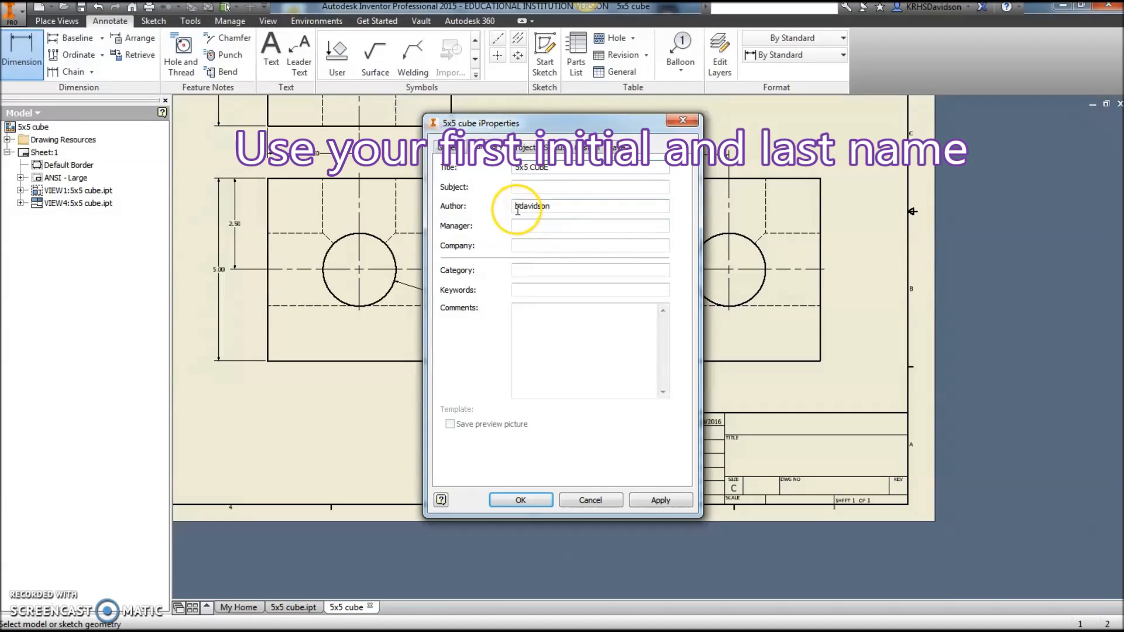
{"action": "left_click", "coordinate": [533, 246]}
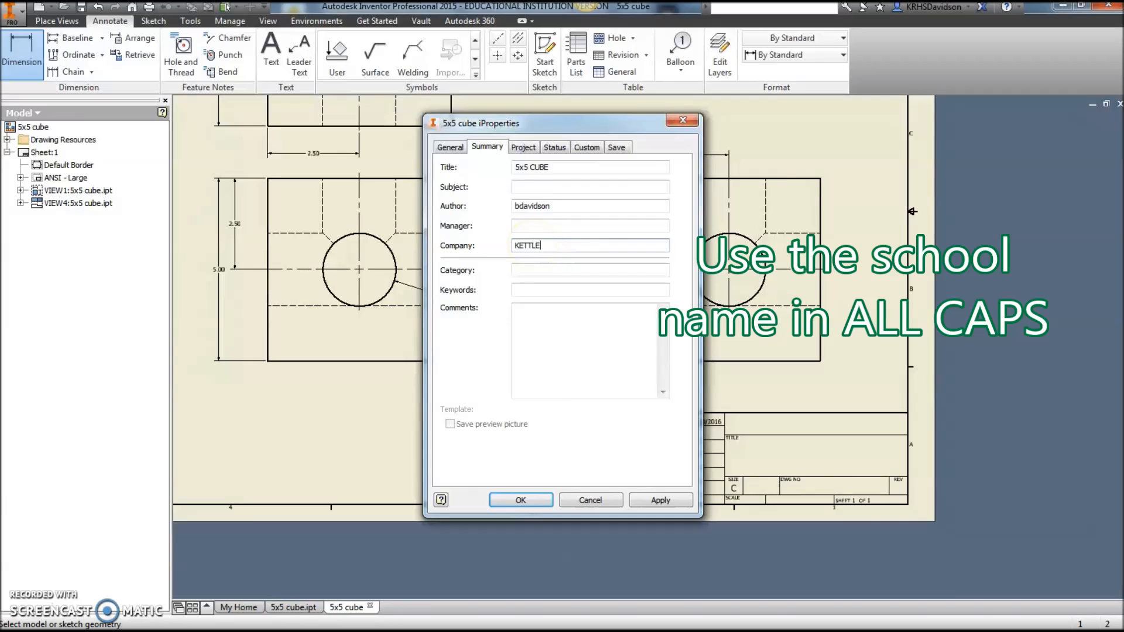
{"action": "type", "text": "KETTLE RUN HIGH SCHOL"}
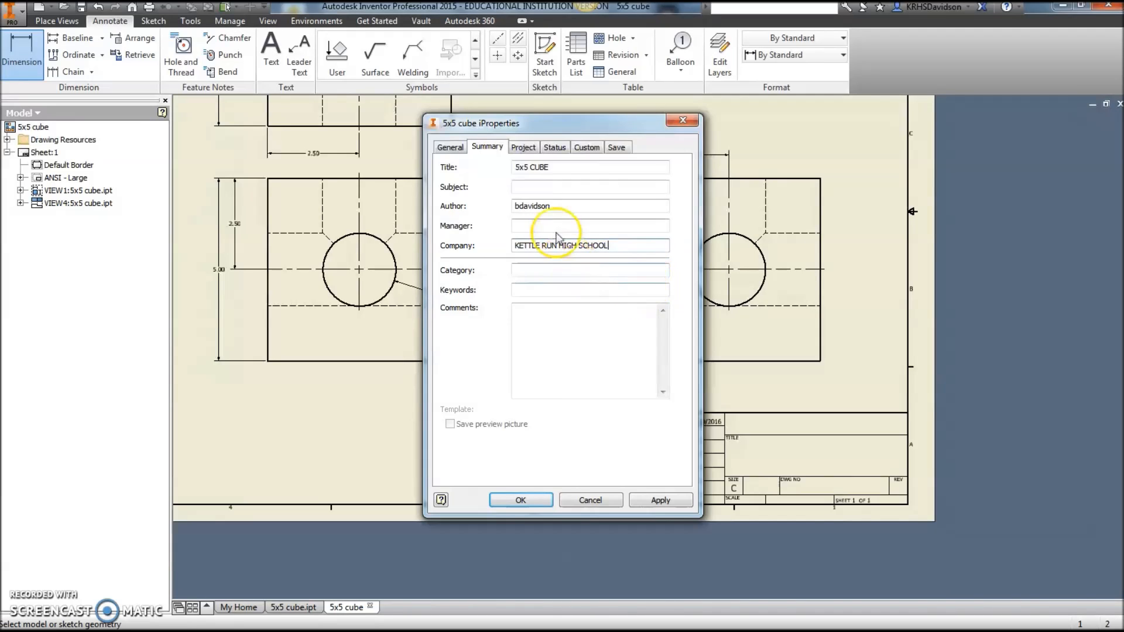
- Set the part number to 001-01-001 in the project properties and apply the changes to the title block
{"action": "left_click", "coordinate": [530, 149]}
{"action": "left_click", "coordinate": [556, 208]}
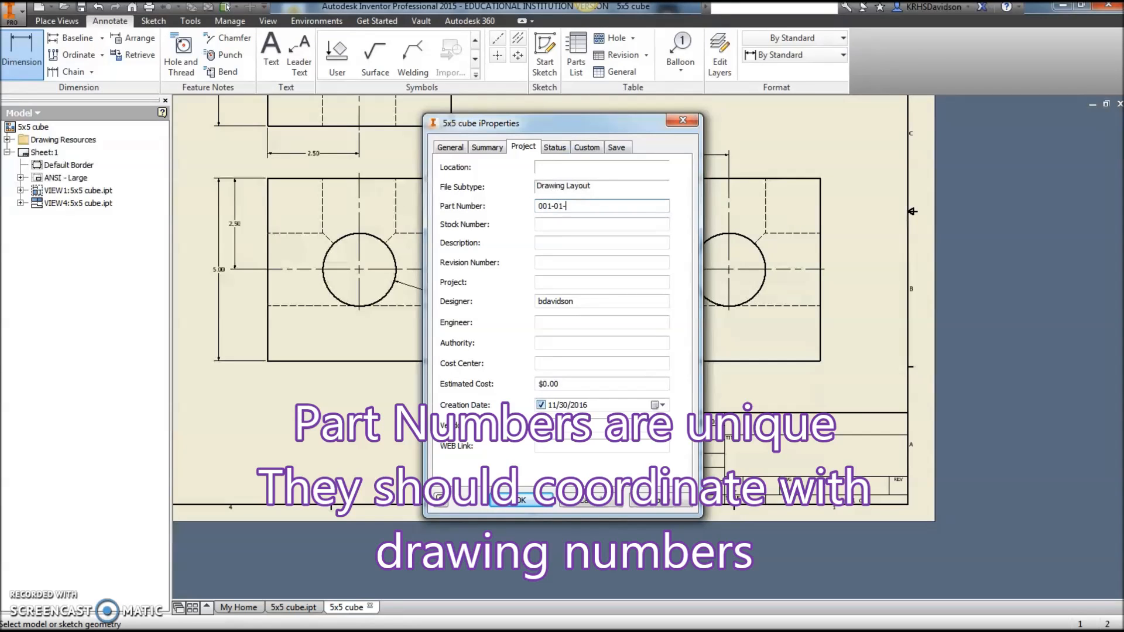
{"action": "type", "text": "1"}
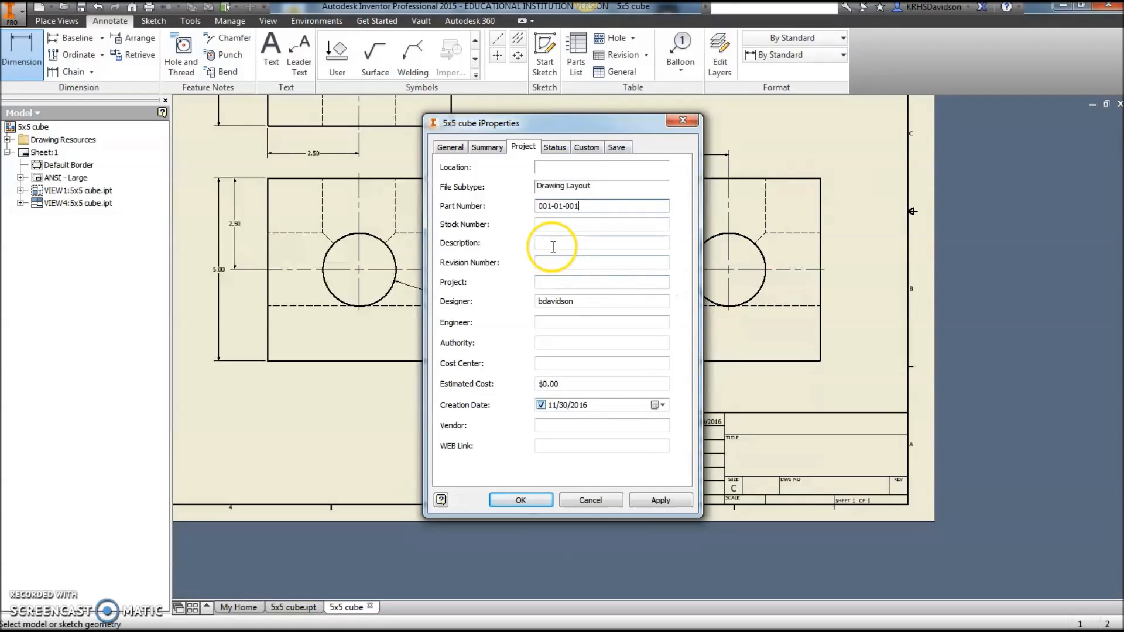
{"action": "left_click", "coordinate": [662, 501]}
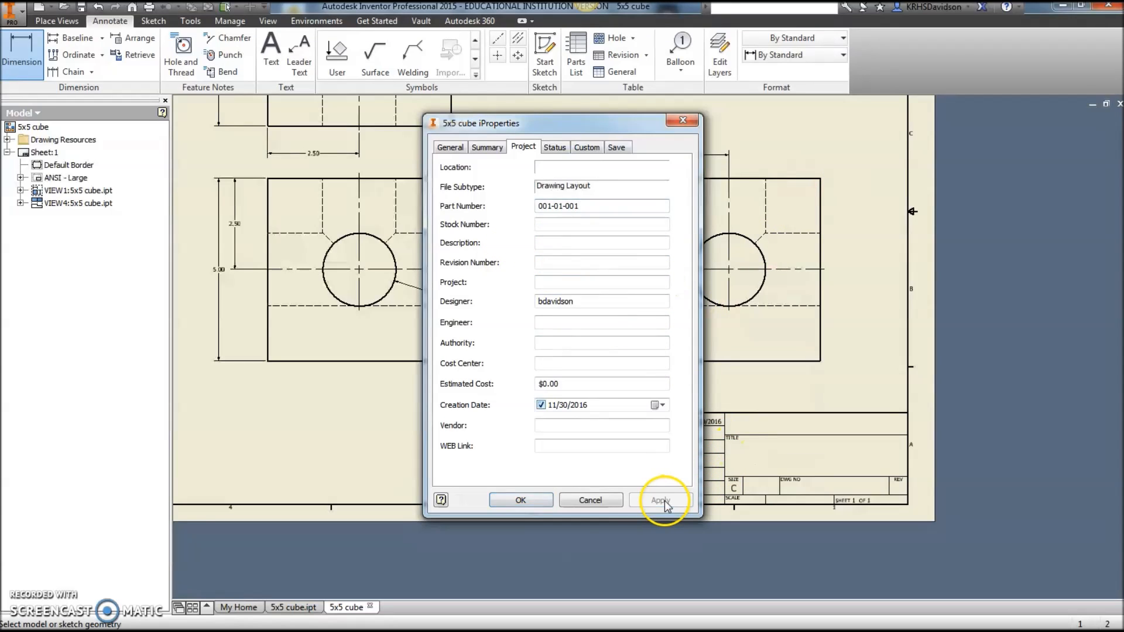
{"action": "left_click", "coordinate": [520, 500]}
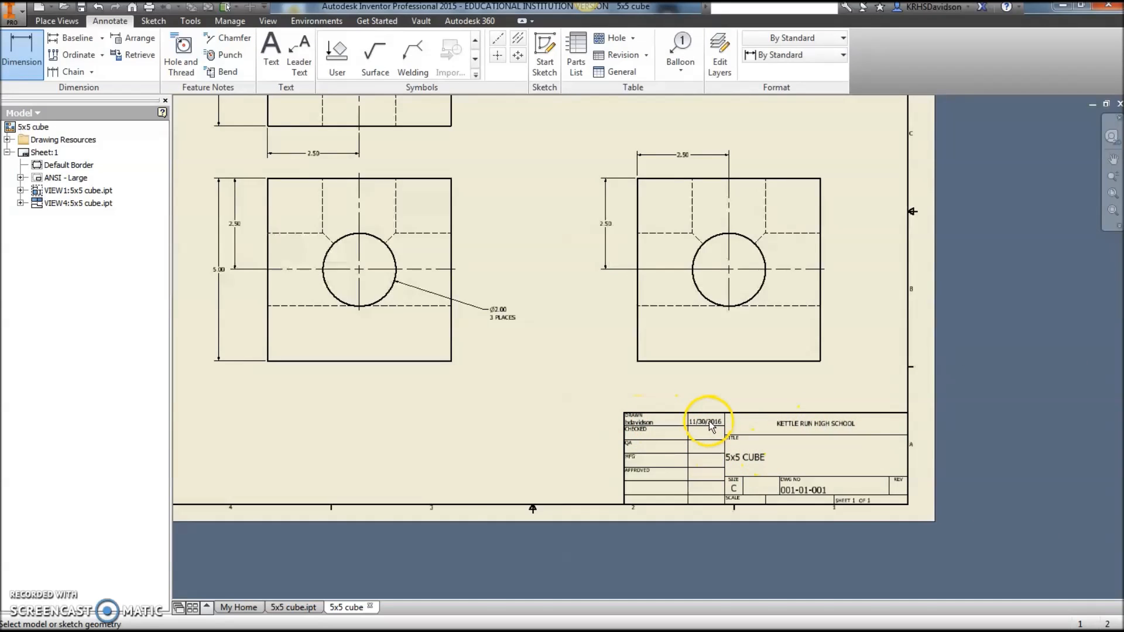
- Export the whole drawing as a PDF named "5x5 cube" and maximize the resulting PDF in Acrobat Reader
{"action": "middle_click", "coordinate": [533, 445]}
{"action": "middle_click", "coordinate": [532, 445]}
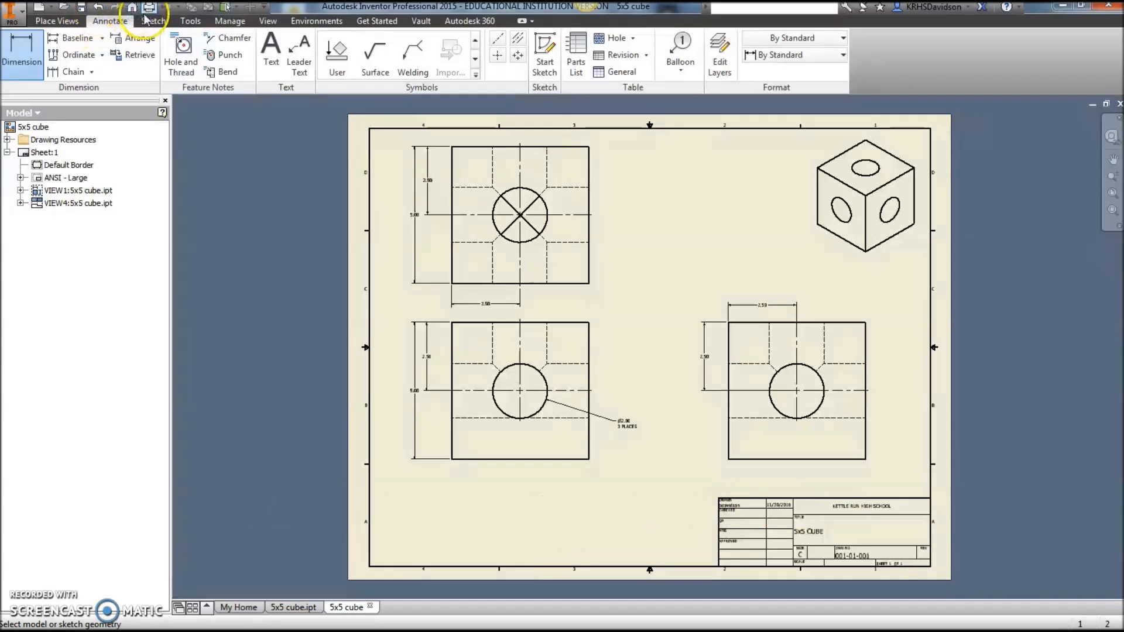
{"action": "left_click", "coordinate": [23, 12]}
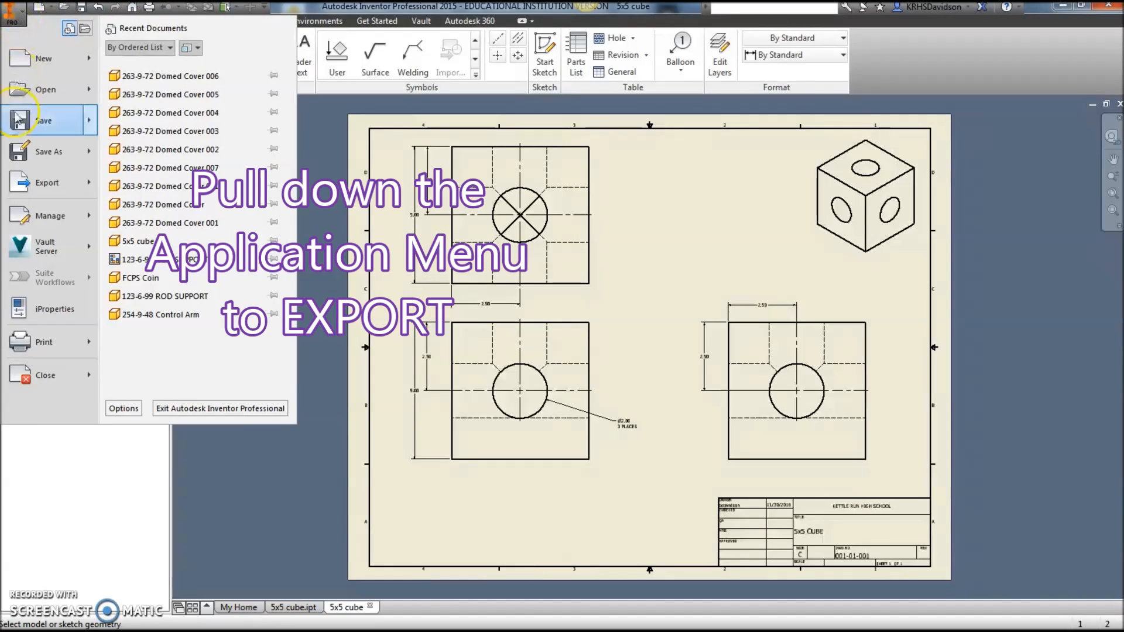
{"action": "mouse_move", "coordinate": [29, 187]}
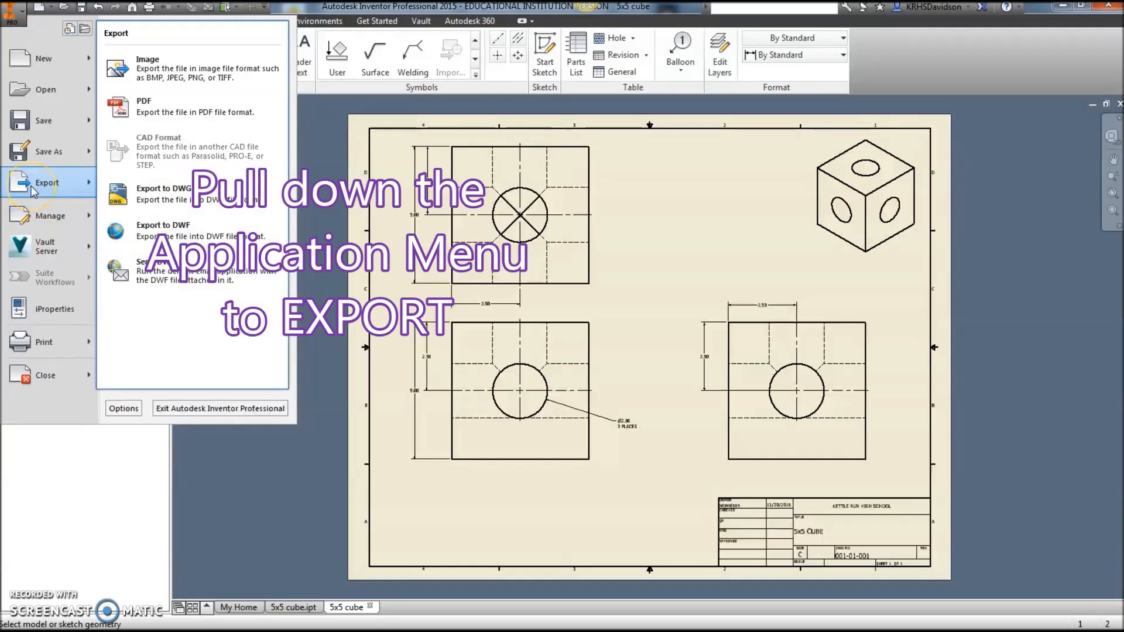
{"action": "left_click", "coordinate": [212, 109]}
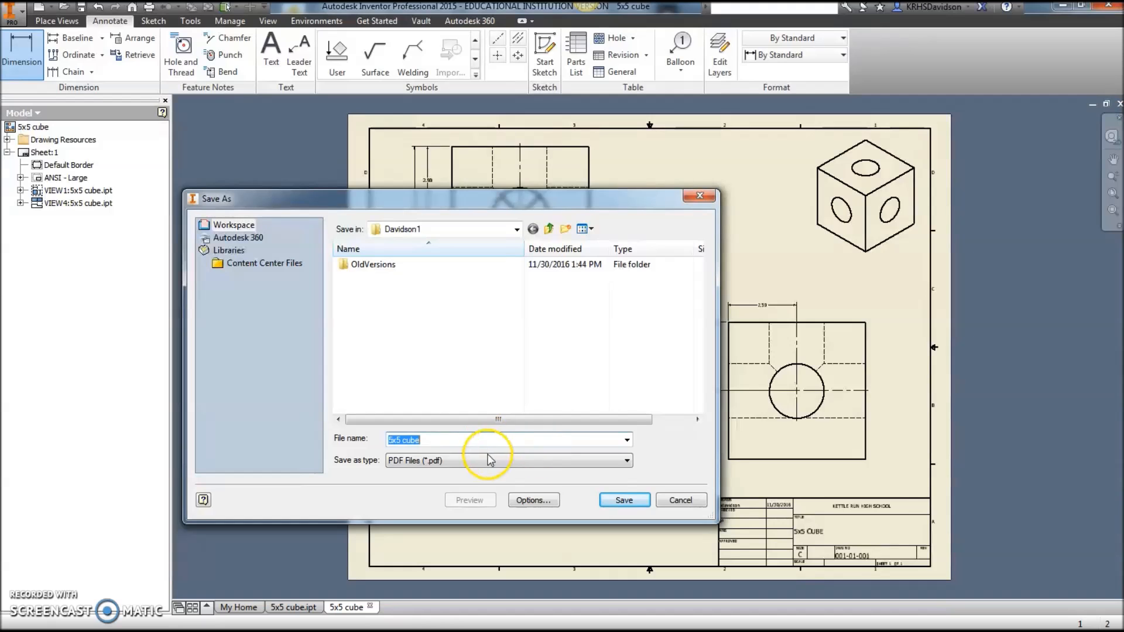
{"action": "left_click", "coordinate": [614, 500]}
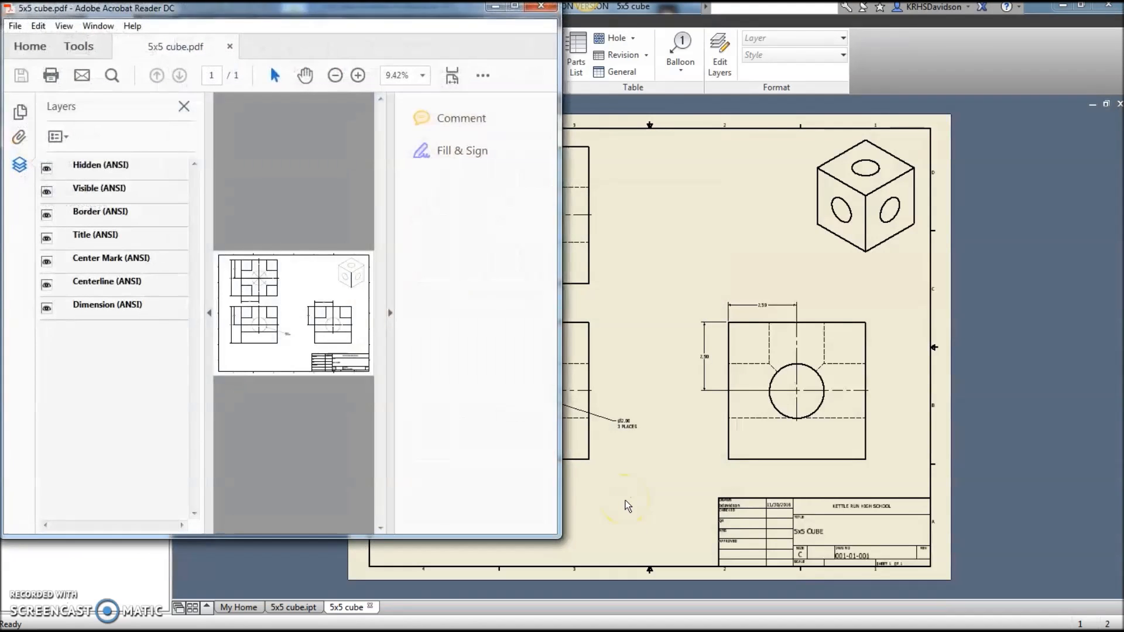
{"action": "left_click", "coordinate": [515, 6]}
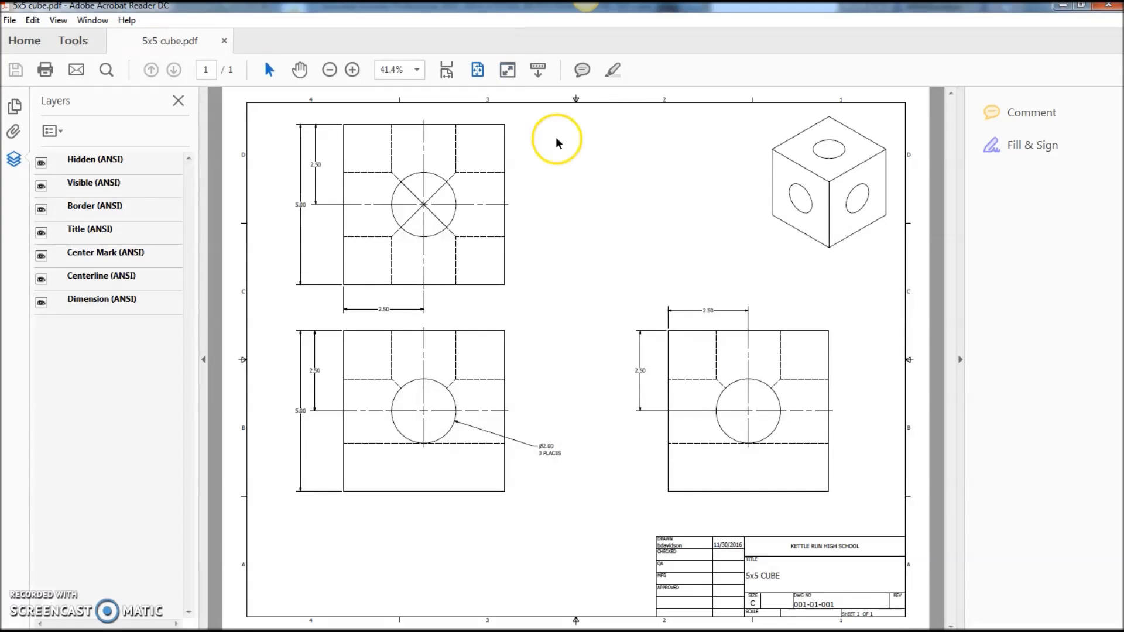